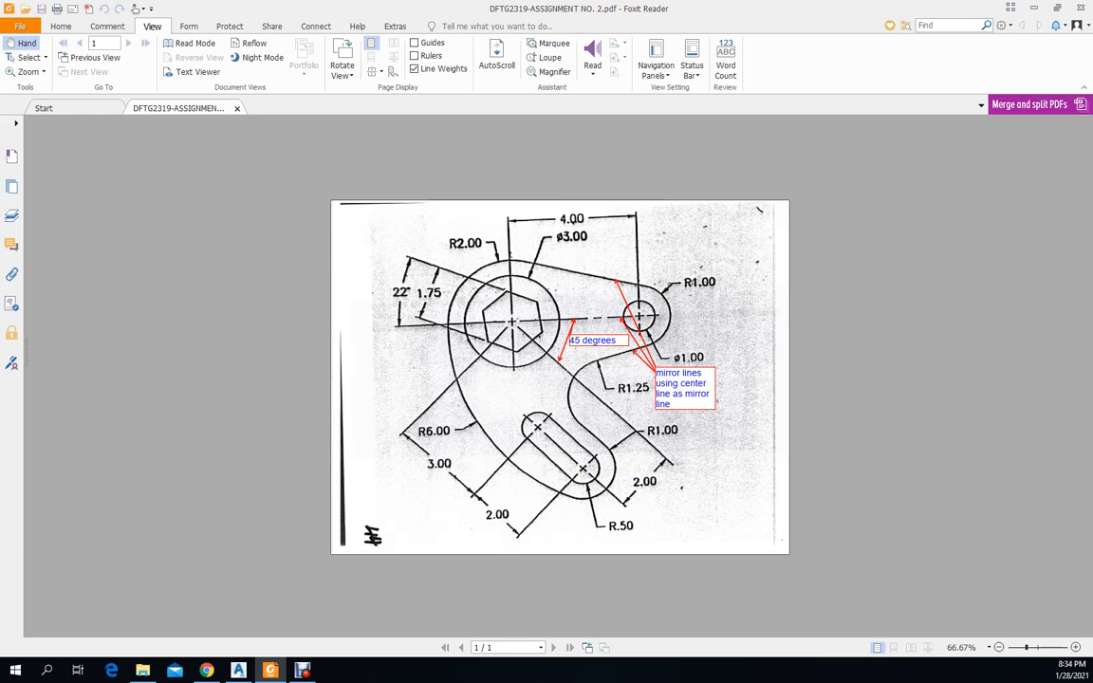
# Move the assignment PDF aside and review the drawing's current and creation times with the TIME command
pyautogui.moveTo(835, 9)
pyautogui.mouseDown()
pyautogui.moveTo(850, 54)
pyautogui.moveTo(693, 80)
pyautogui.moveTo(0, 142)
pyautogui.mouseUp()
pyautogui.click(302, 221)
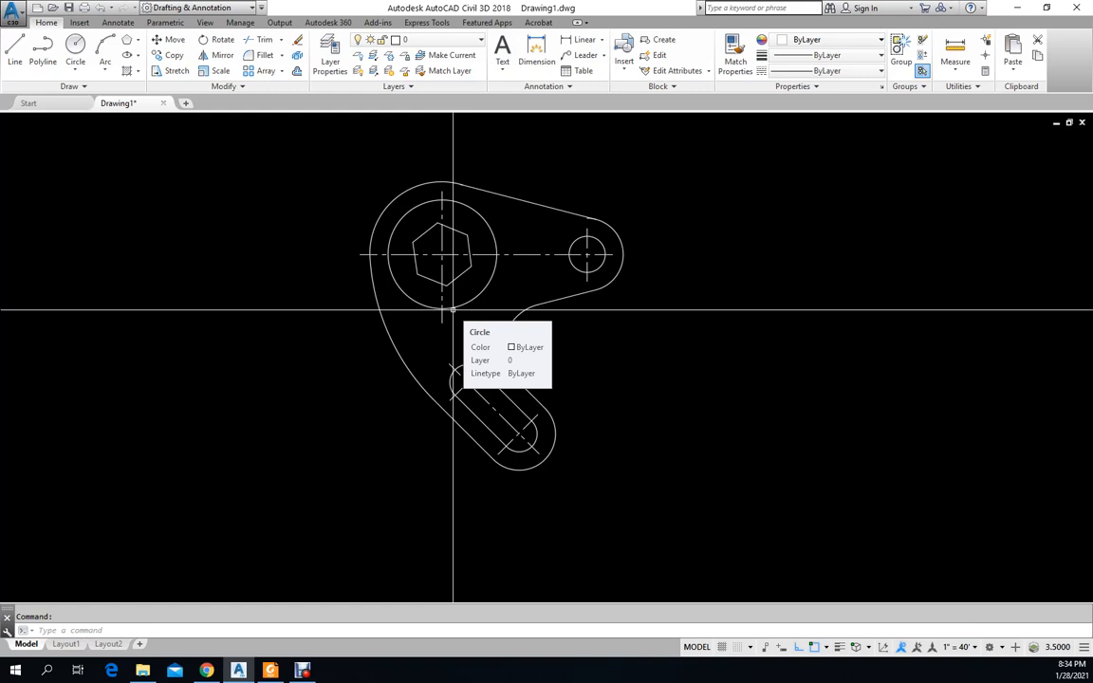
pyautogui.write('time')
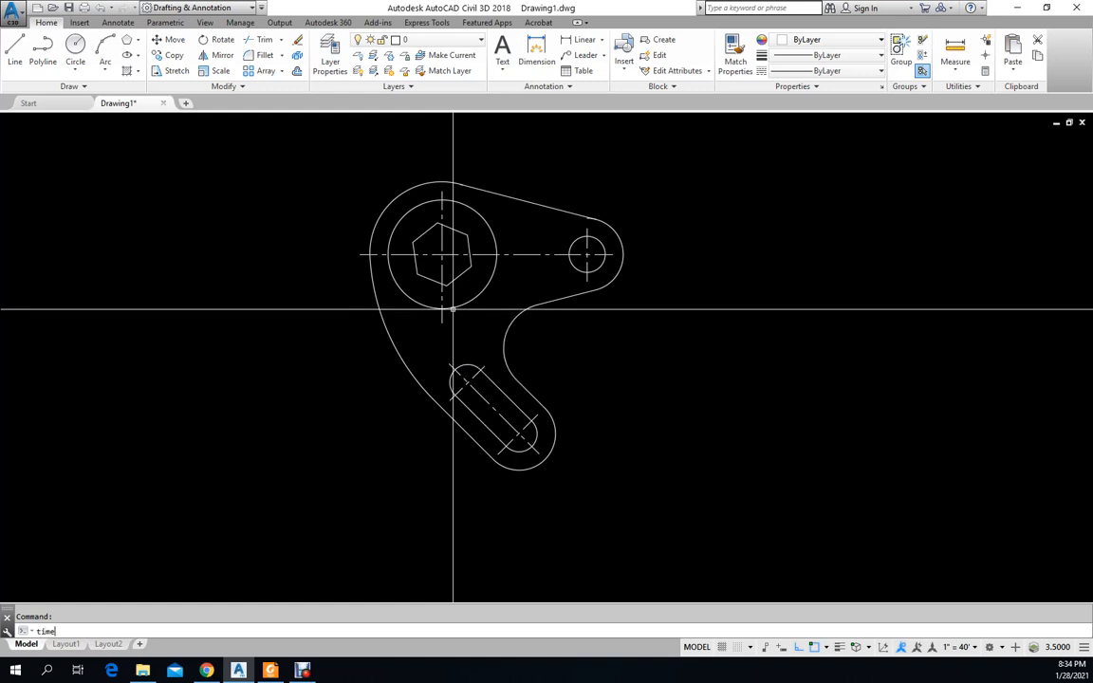
pyautogui.press('Return')
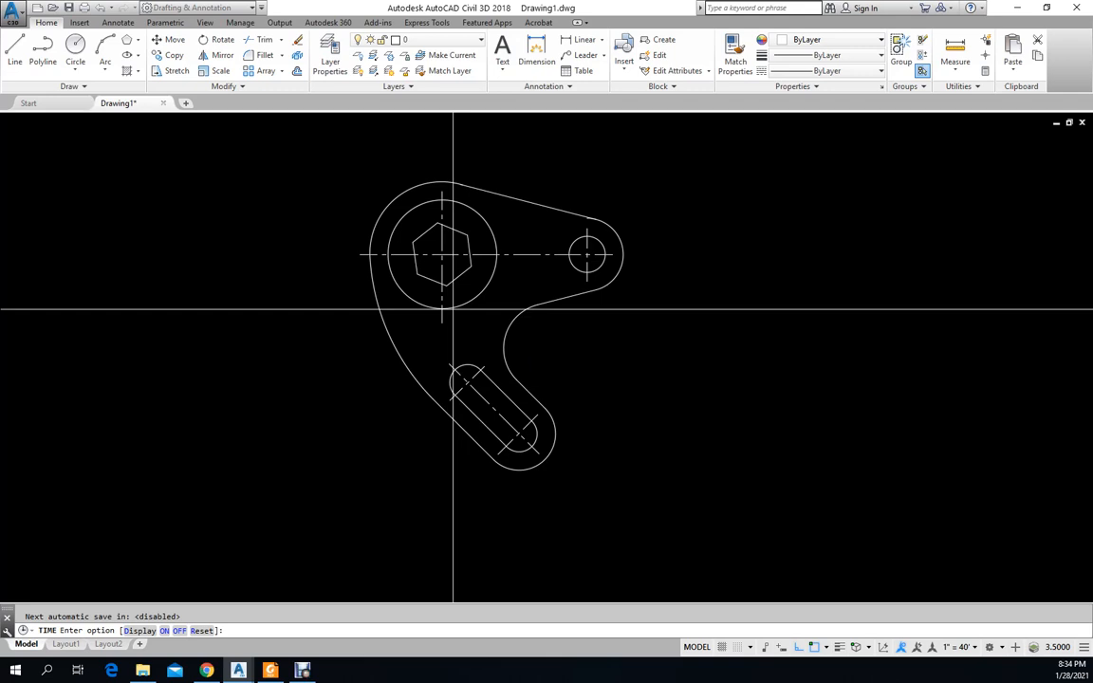
pyautogui.hotkey('ctrl', 'F2')
pyautogui.moveTo(339, 416); pyautogui.dragTo(449, 434)
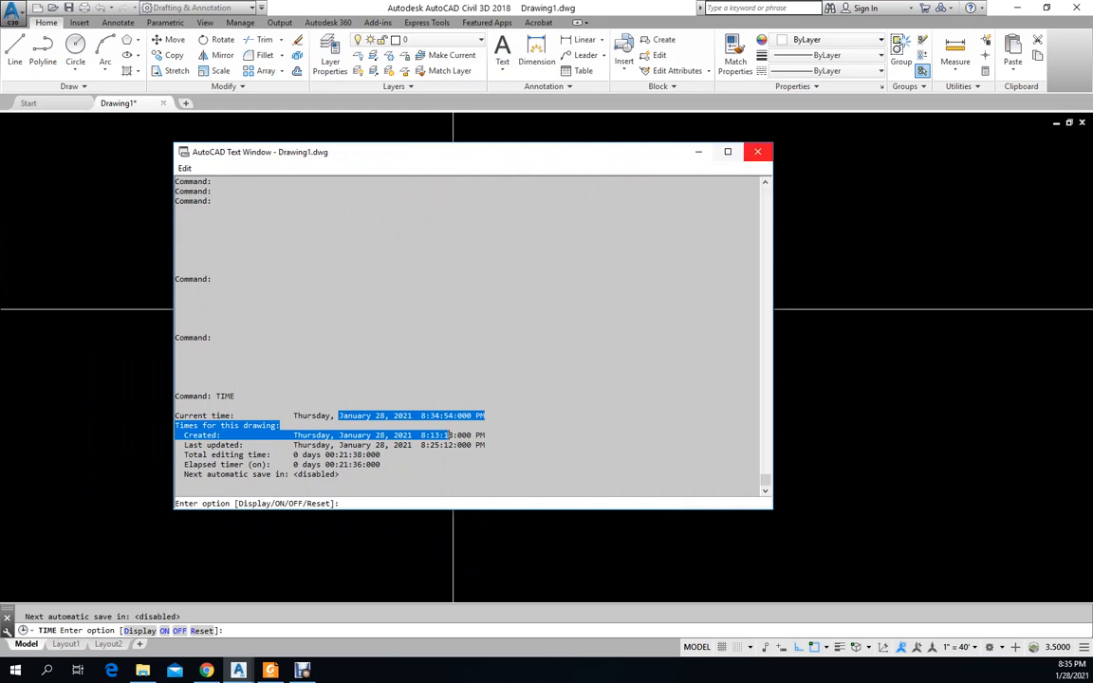
pyautogui.click(757, 152)
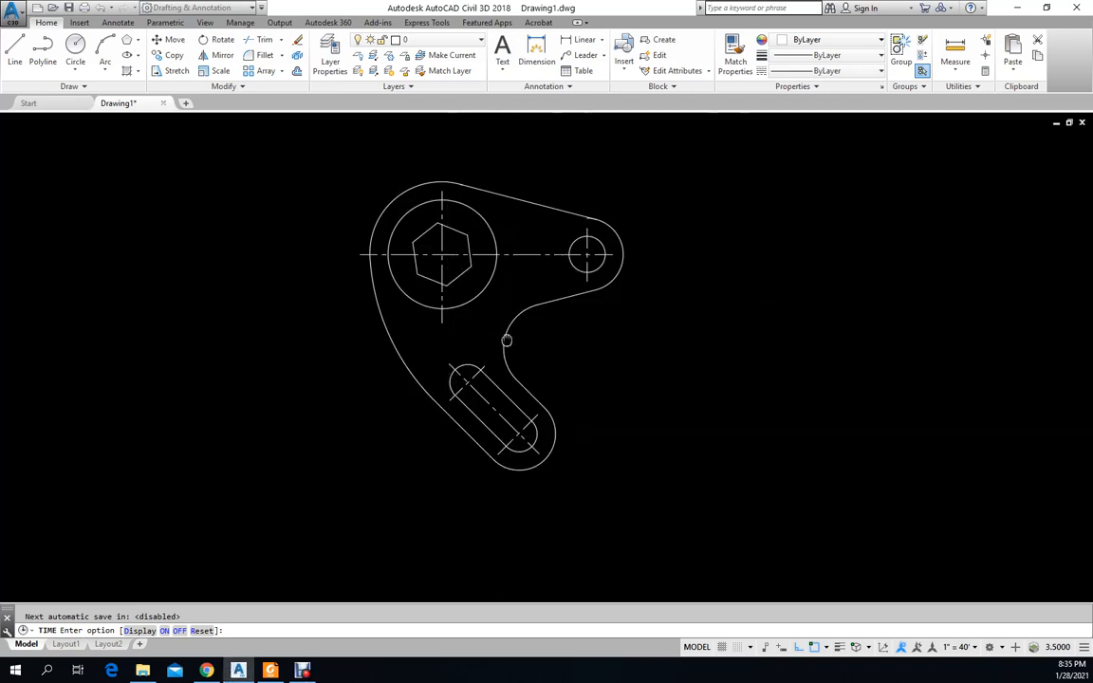
# Consult the assignment PDF in Foxit Reader for the dimensions the part needs, clearing it from the drawing when done
pyautogui.scroll(3, 436, 325)
pyautogui.scroll(-2, 490, 391)
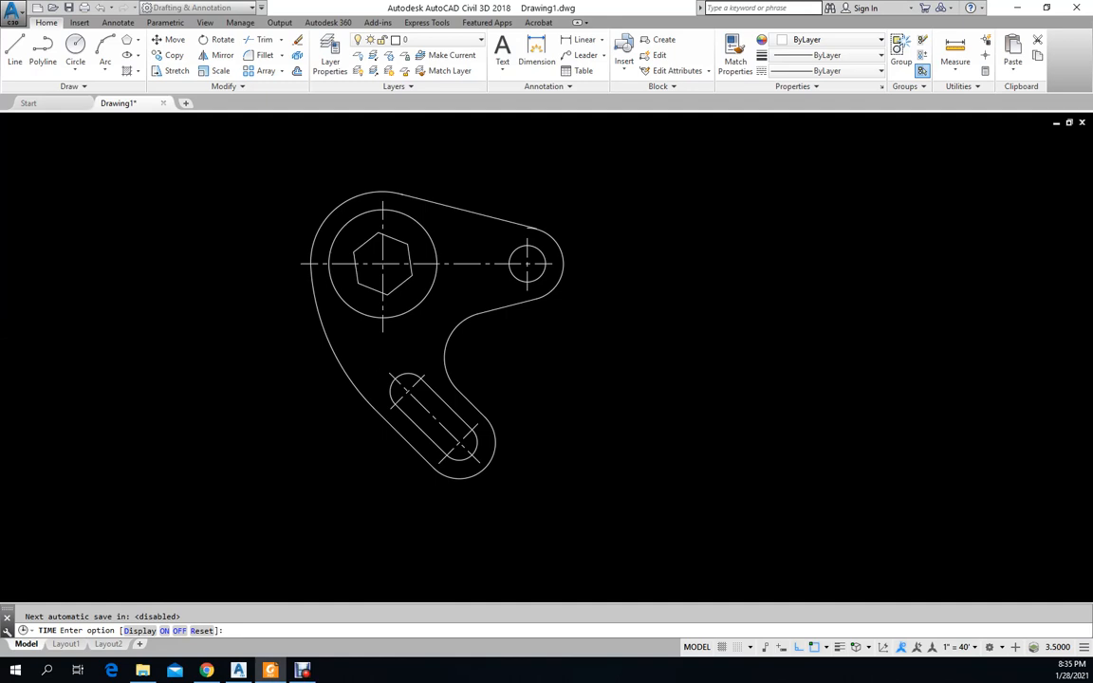
pyautogui.click(270, 671)
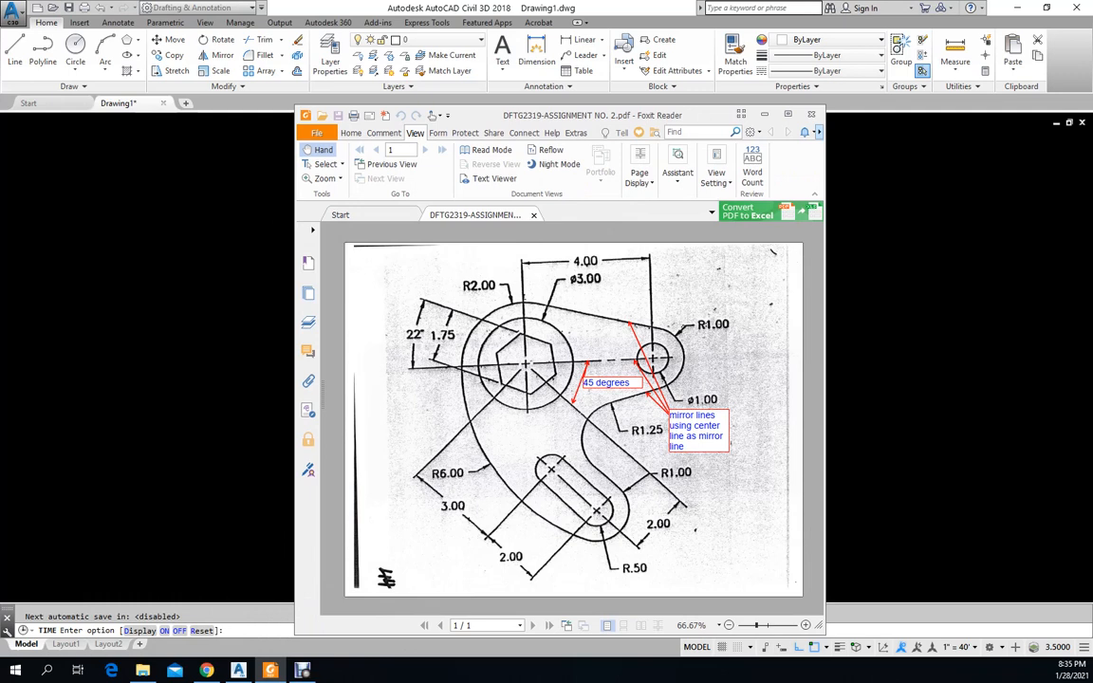
pyautogui.moveTo(675, 117); pyautogui.dragTo(0, 108)
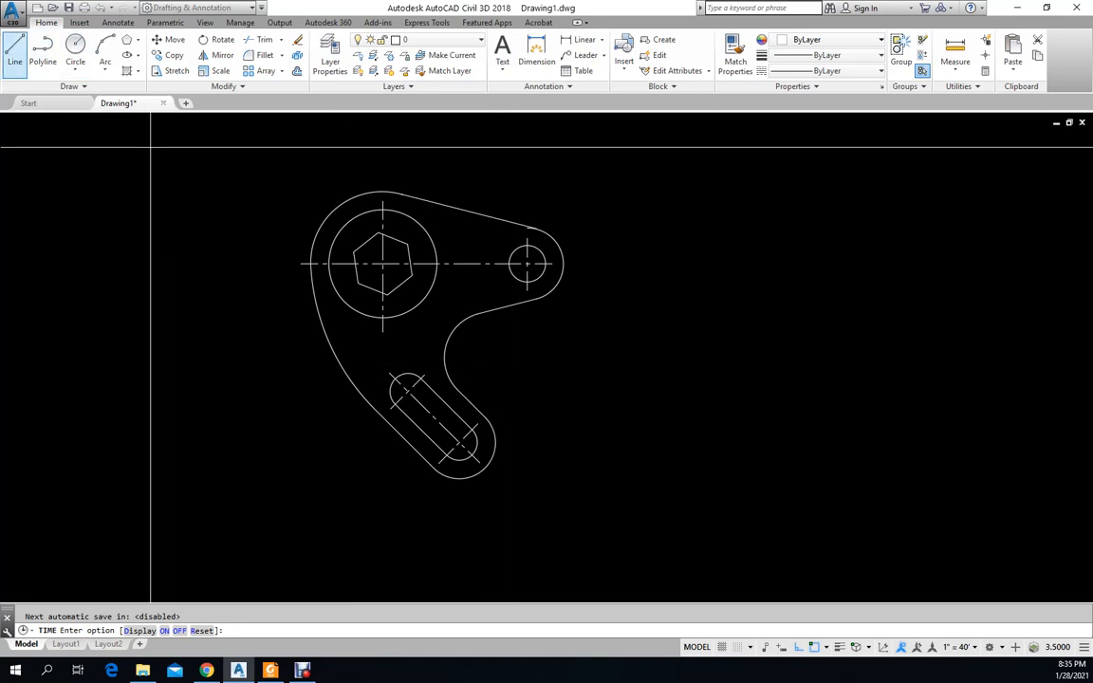
# Draw a line perpendicular to the lower arm's right straight edge, running diagonally down to the lower left beyond the part
pyautogui.click(15, 52)
pyautogui.write('per')
pyautogui.press('space')
pyautogui.click(463, 400)
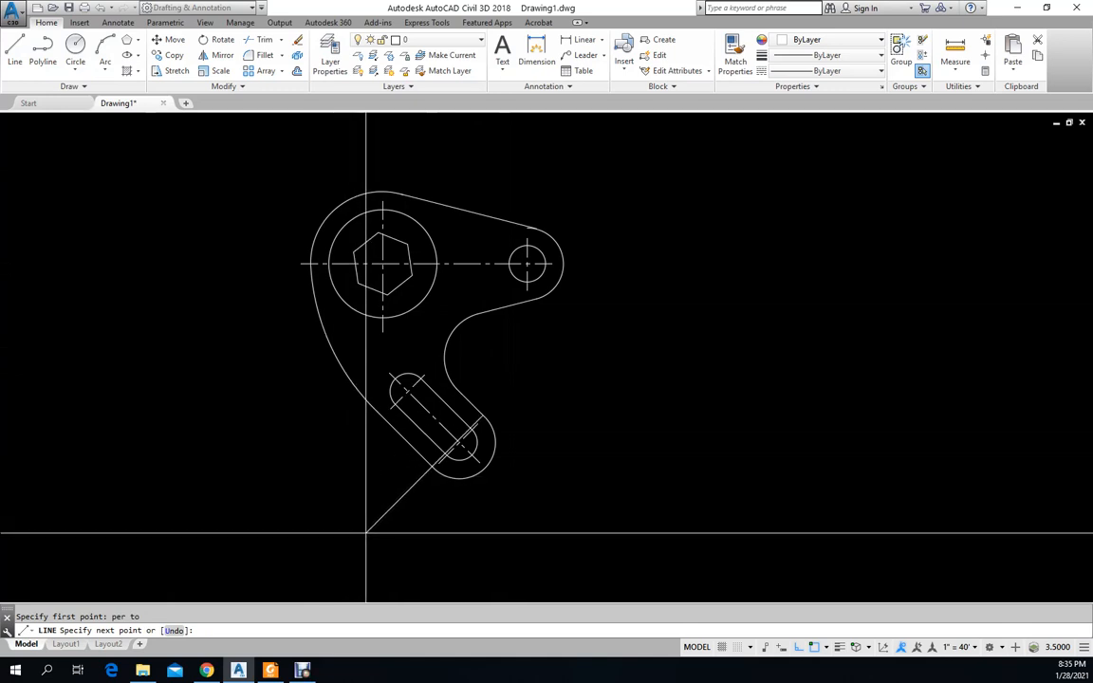
pyautogui.click(167, 466)
pyautogui.press('Escape')
# Make dim the current layer
pyautogui.click(427, 39)
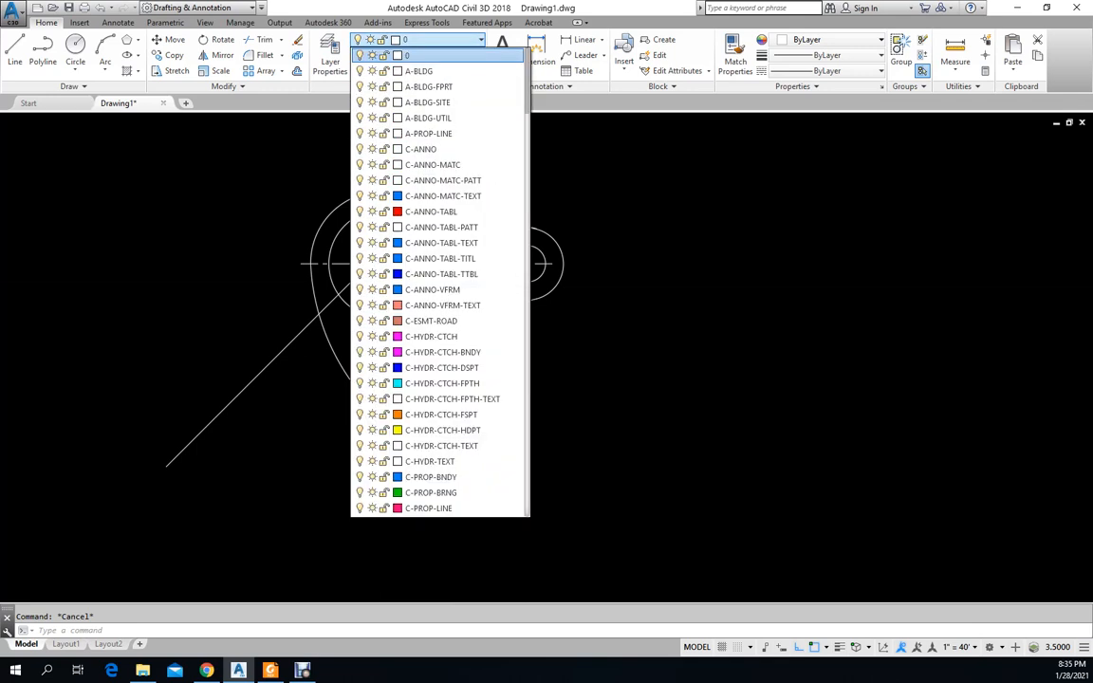
pyautogui.scroll(-15, 436, 437)
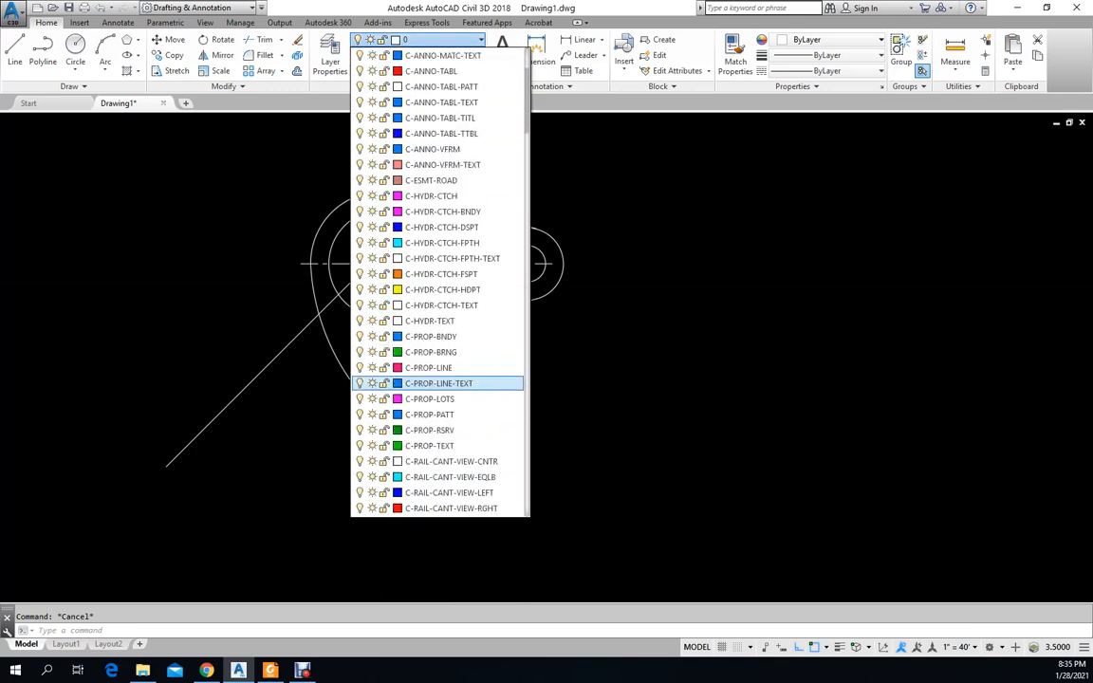
pyautogui.scroll(-20, 437, 380)
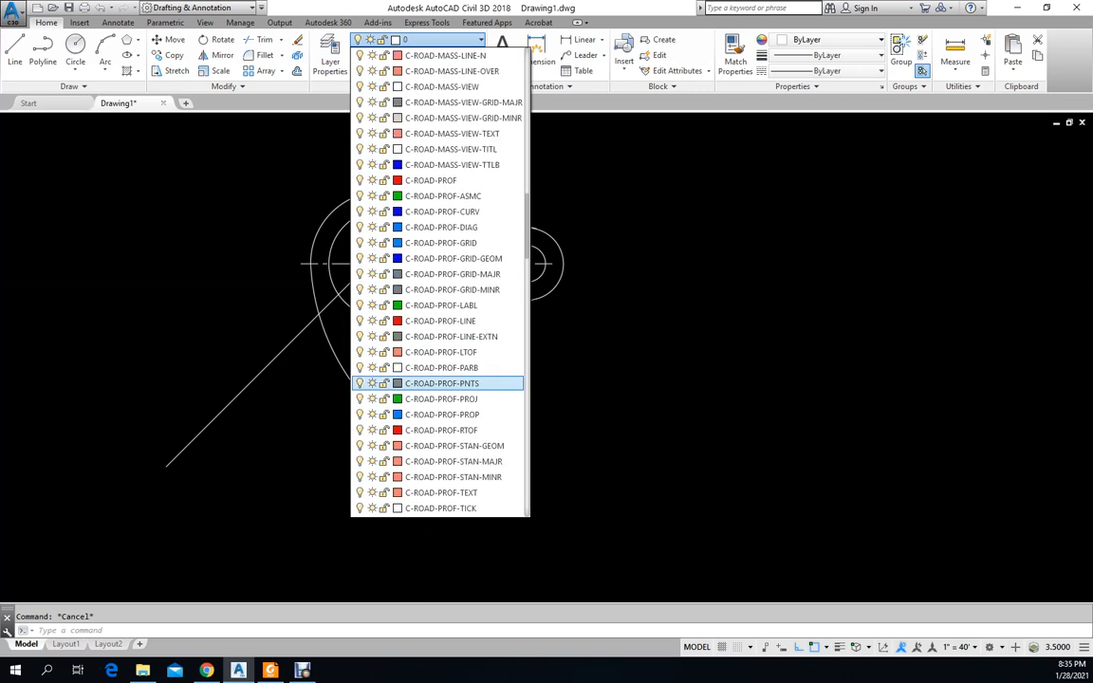
pyautogui.scroll(-11, 437, 398)
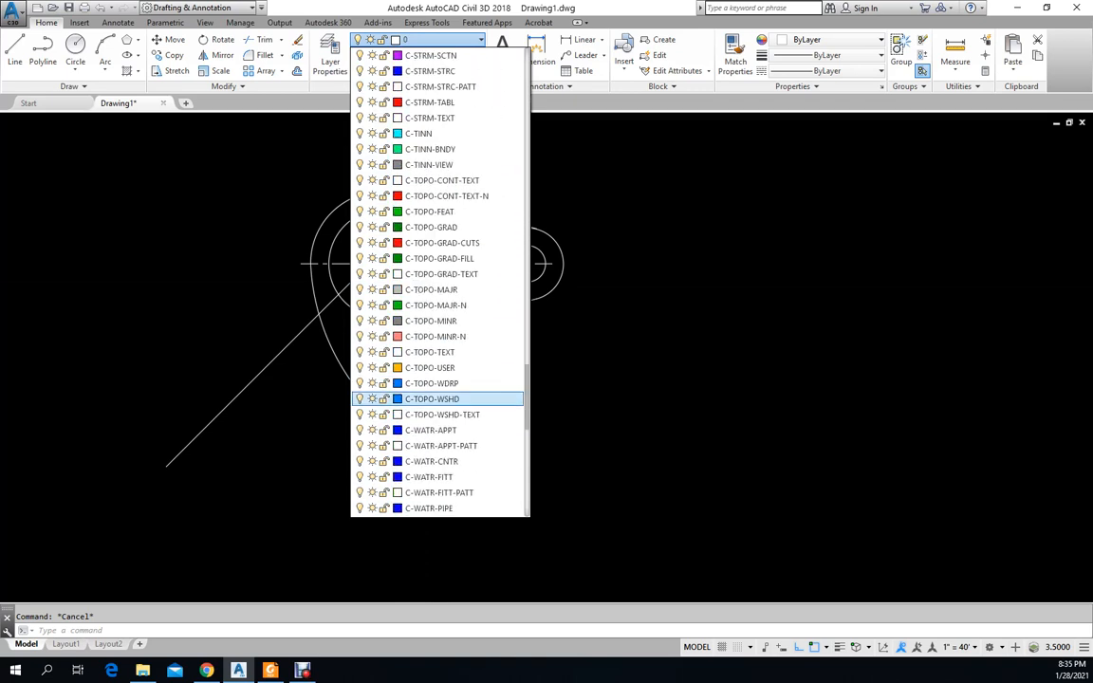
pyautogui.scroll(3, 436, 418)
pyautogui.scroll(-2, 427, 415)
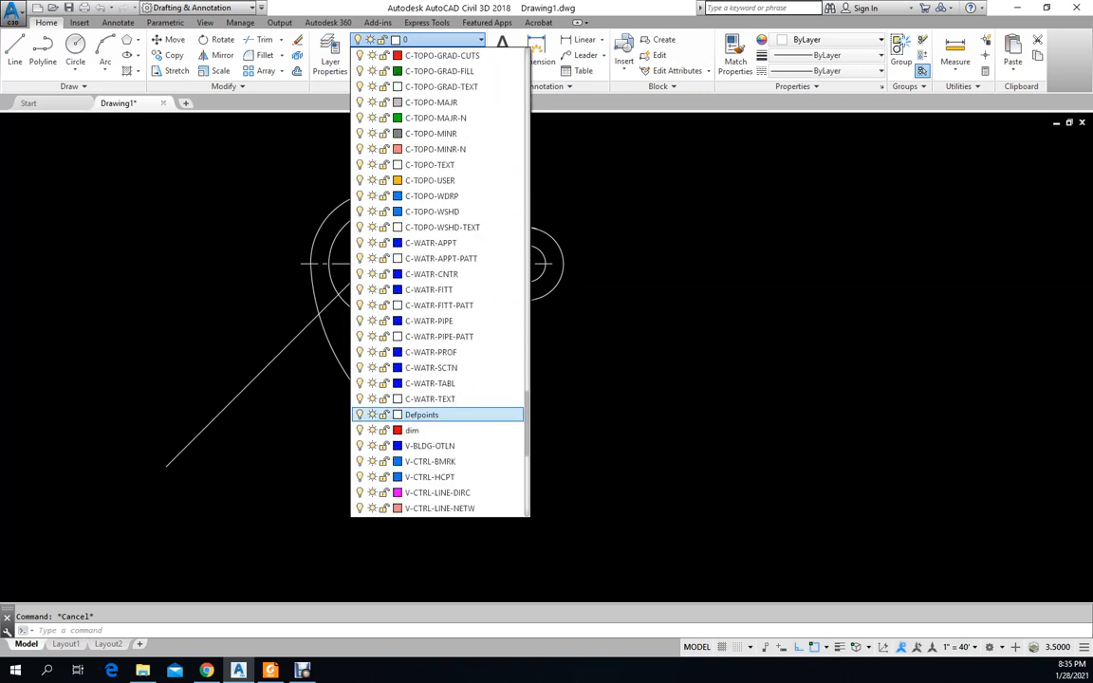
pyautogui.click(417, 430)
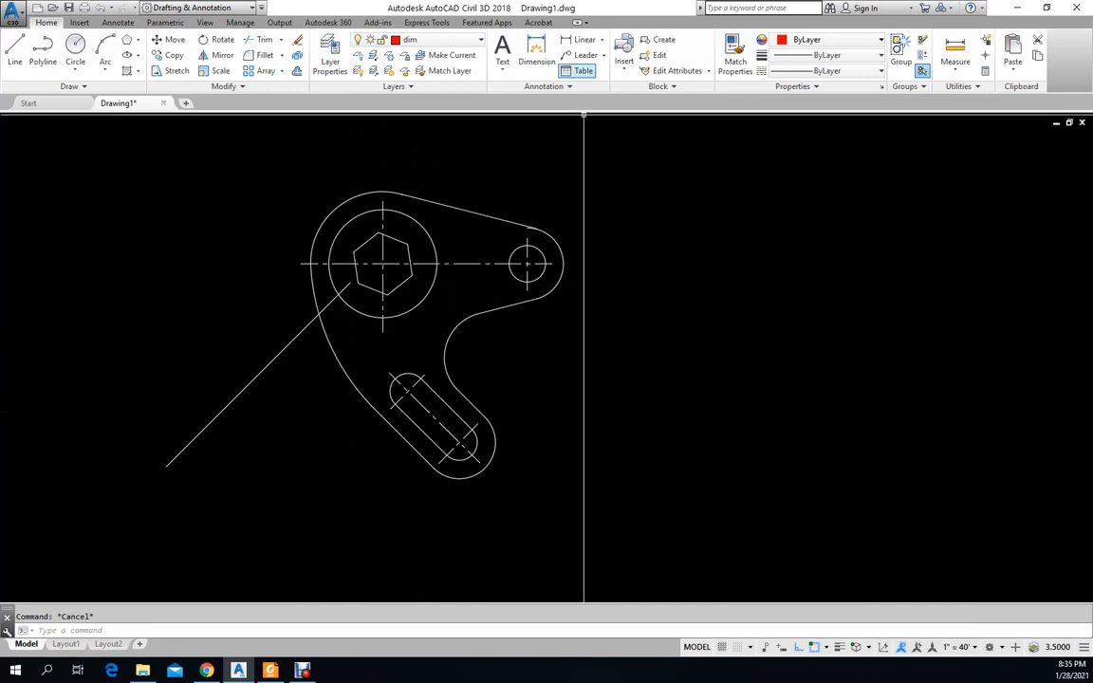
# Assign the new diagonal line to the dim layer and clear the selection
pyautogui.click(234, 371)
pyautogui.click(215, 453)
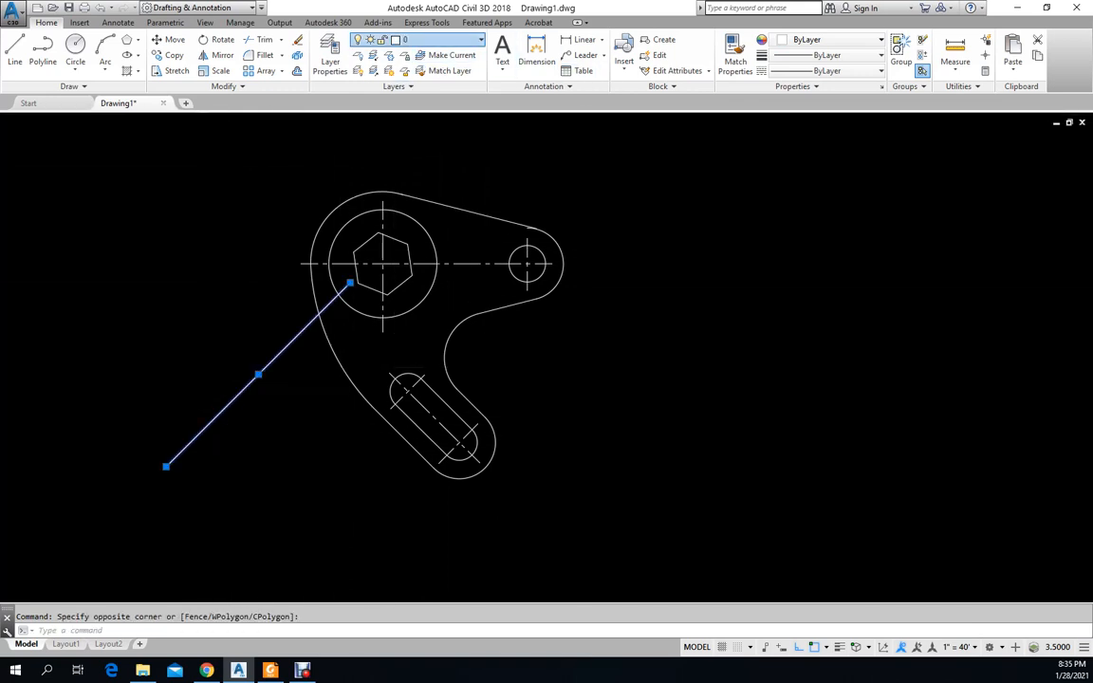
pyautogui.click(422, 40)
pyautogui.scroll(-15, 437, 285)
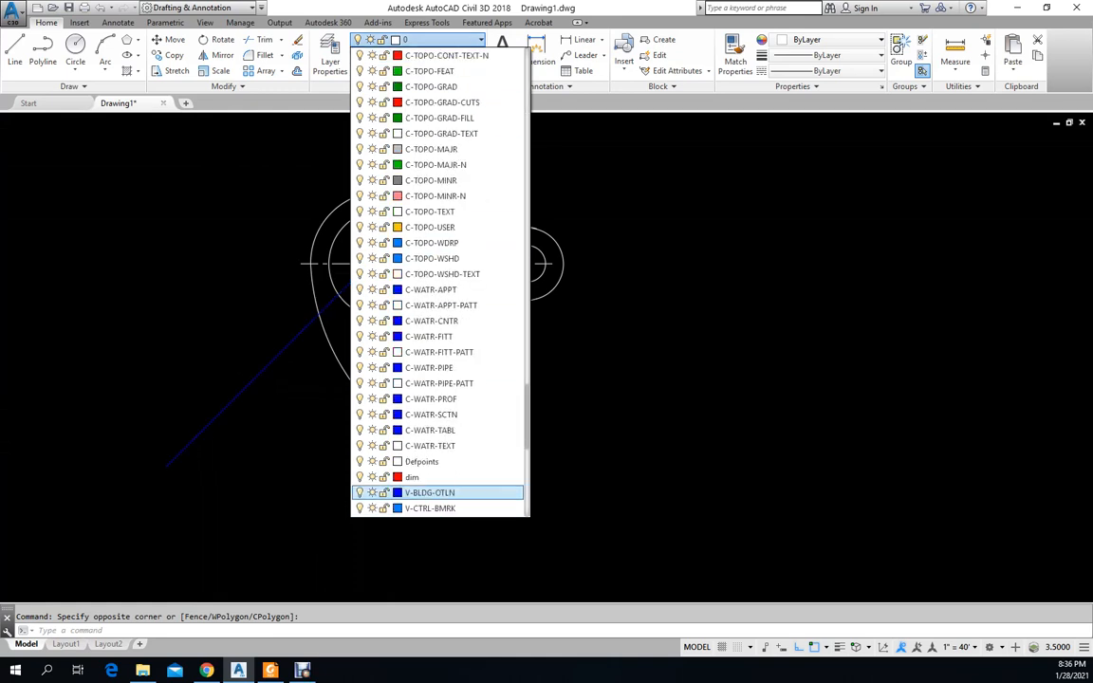
pyautogui.click(412, 476)
pyautogui.press('Escape')
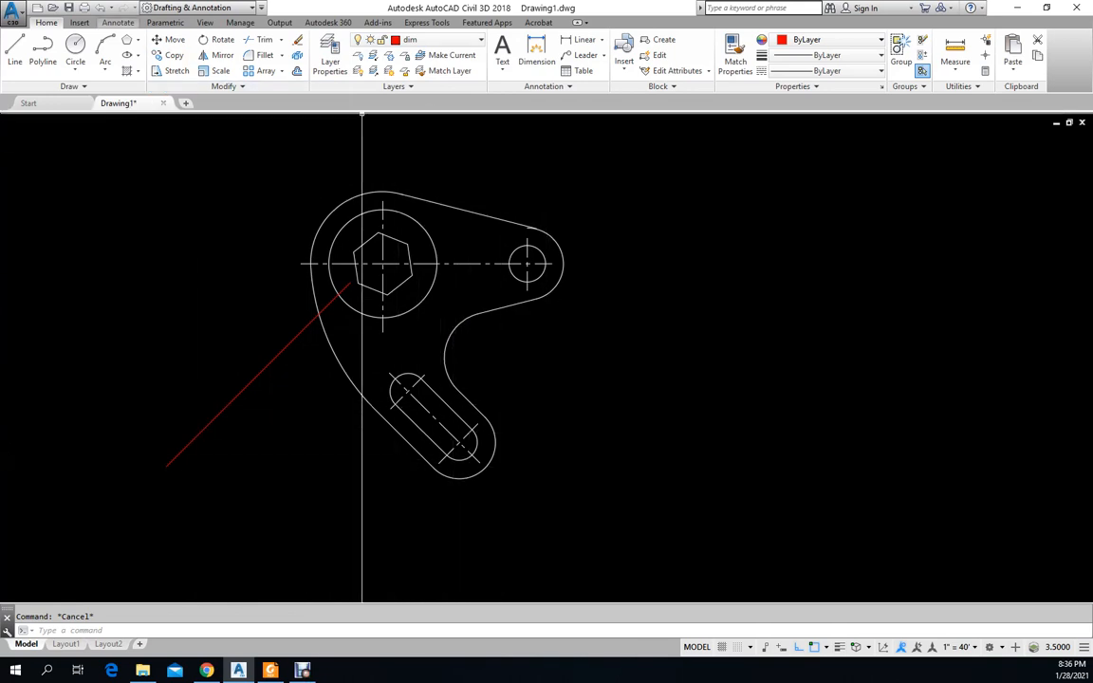
# Add an aligned dimension from the end of the slot's lower center mark perpendicular to its upper one, placed below left of the arm
pyautogui.click(118, 22)
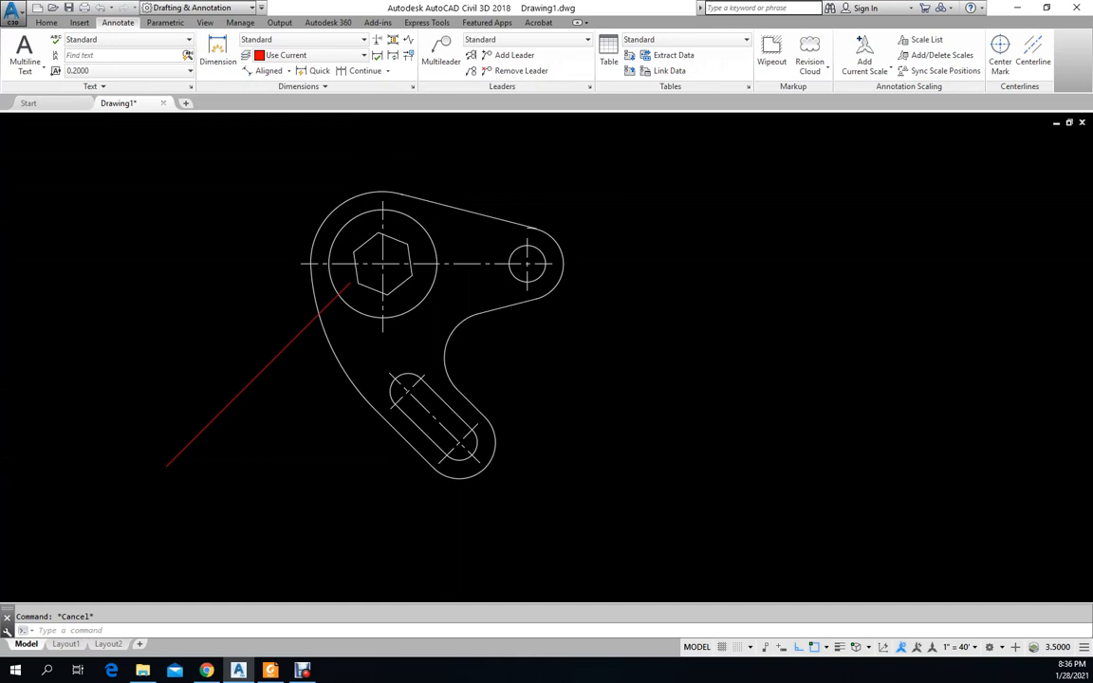
pyautogui.click(288, 71)
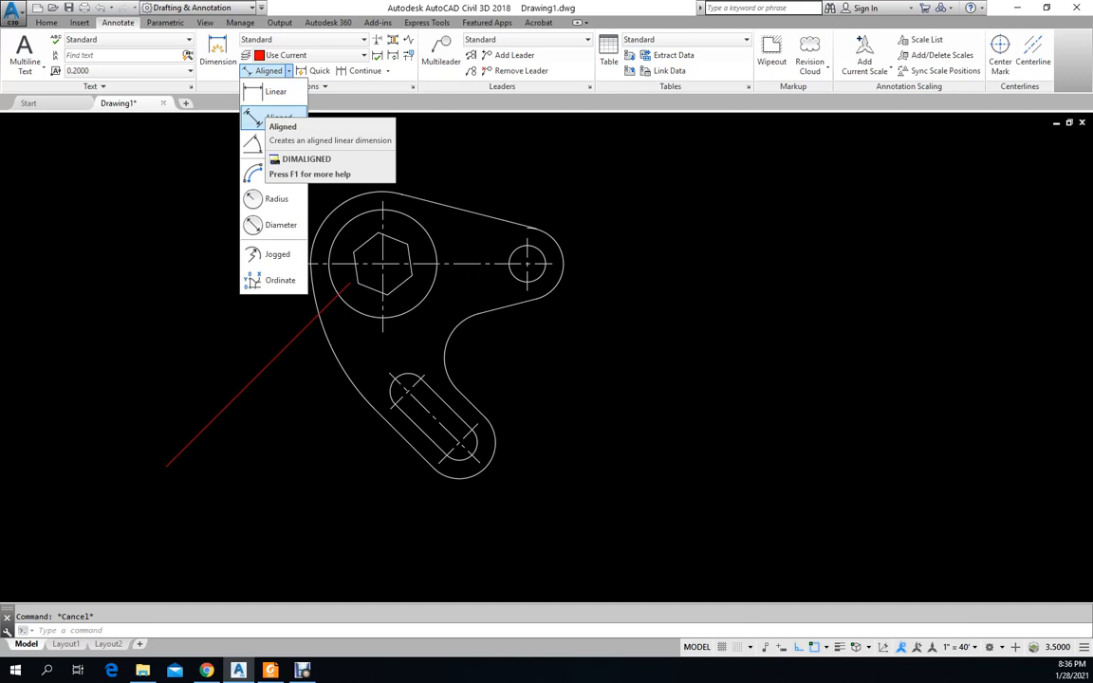
pyautogui.click(252, 116)
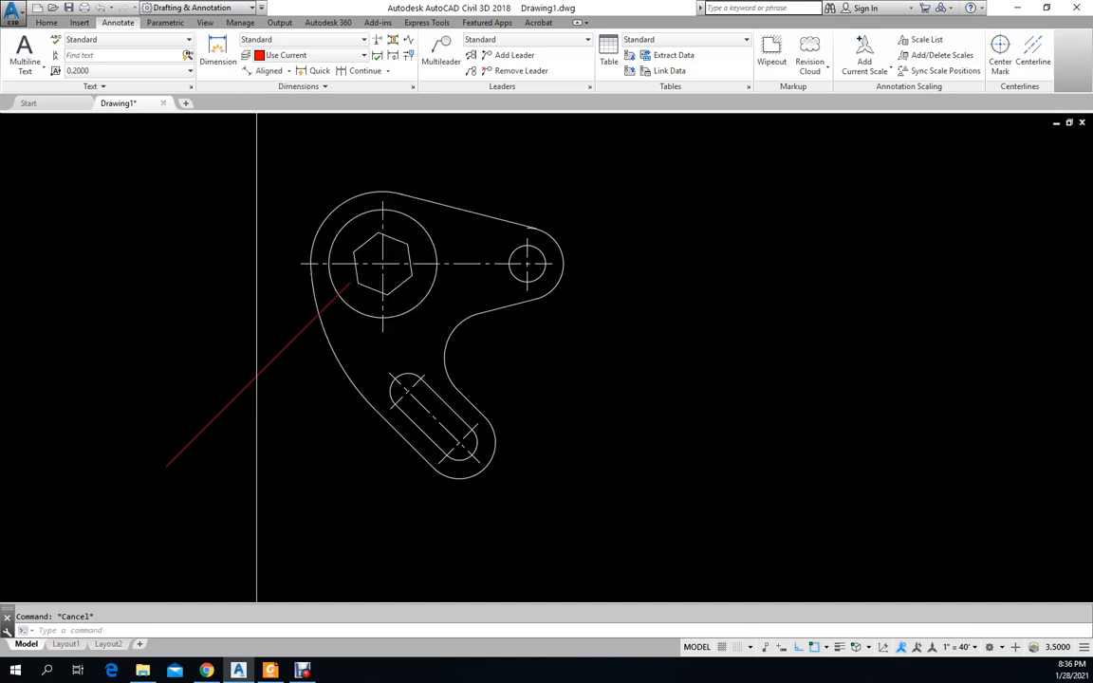
pyautogui.write('end')
pyautogui.press('Return')
pyautogui.click(443, 465)
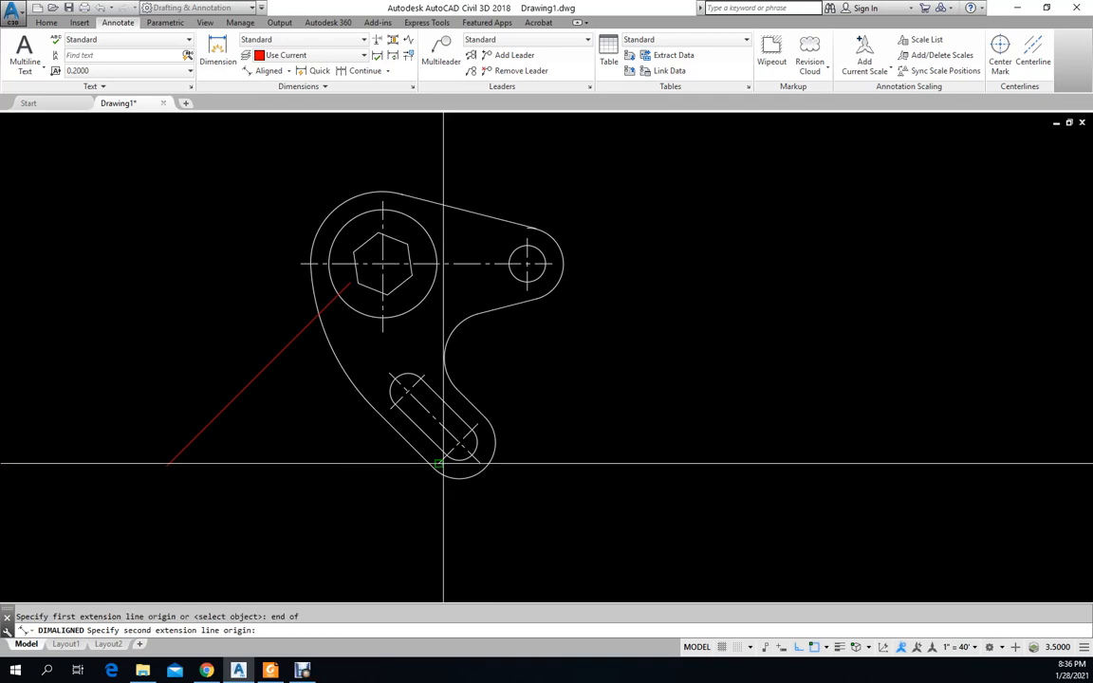
pyautogui.write('per')
pyautogui.press('Return')
pyautogui.scroll(4, 436, 436)
pyautogui.scroll(-2, 360, 356)
pyautogui.click(359, 349)
pyautogui.scroll(-1, 342, 380)
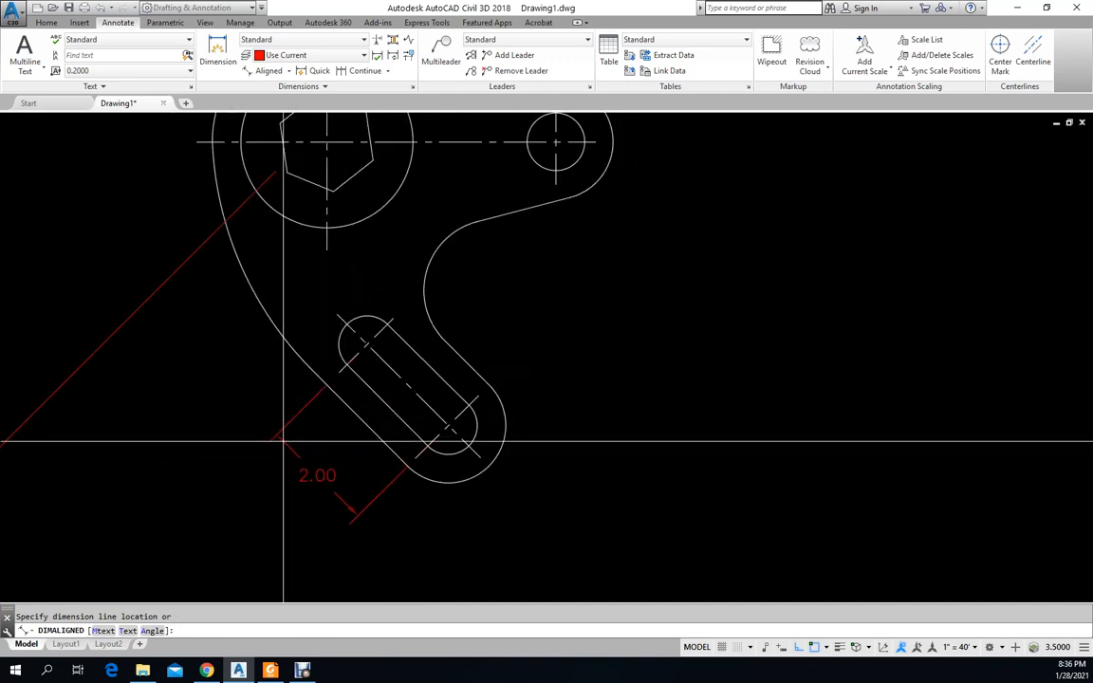
pyautogui.click(283, 441)
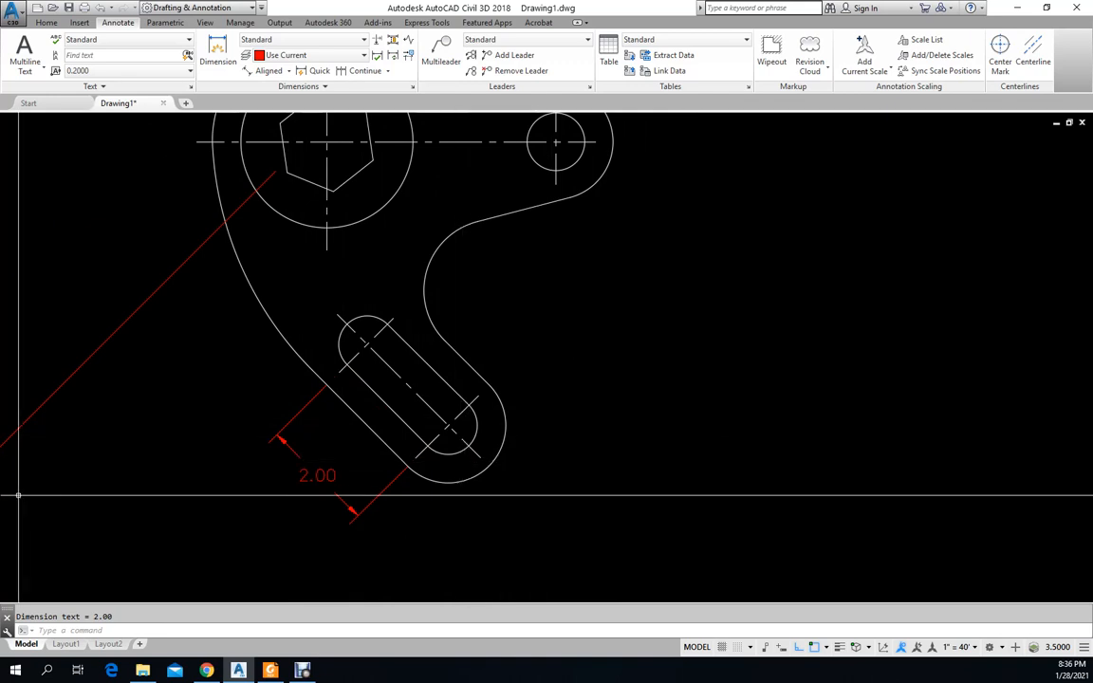
# Compare with the assignment PDF and move the slot's aligned dimension diagonally so its extension lines begin close to the slot's center points
pyautogui.moveTo(0, 98); pyautogui.dragTo(437, 73)
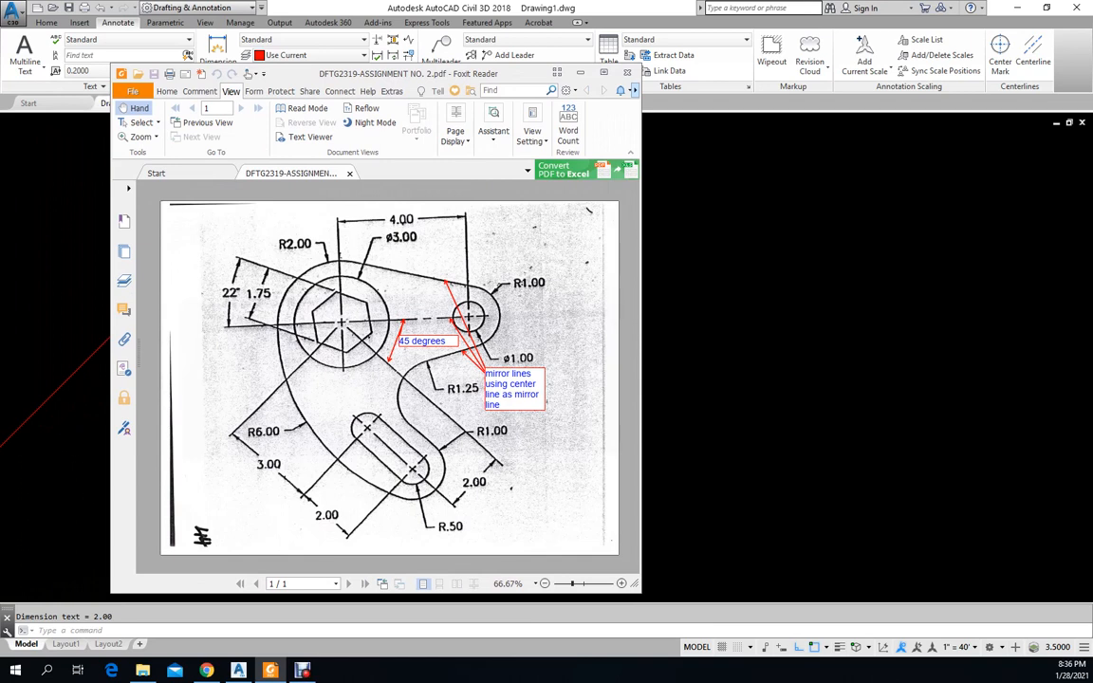
pyautogui.moveTo(513, 73); pyautogui.dragTo(0, 121)
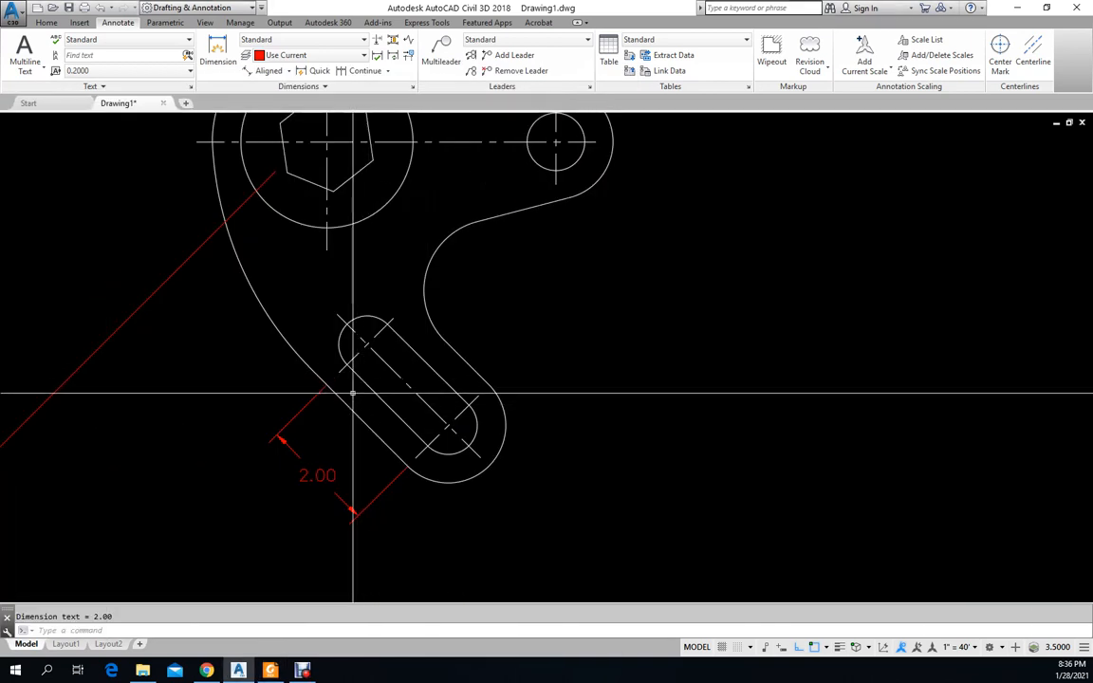
pyautogui.write('m')
pyautogui.press('Return')
pyautogui.click(304, 409)
pyautogui.press('Return')
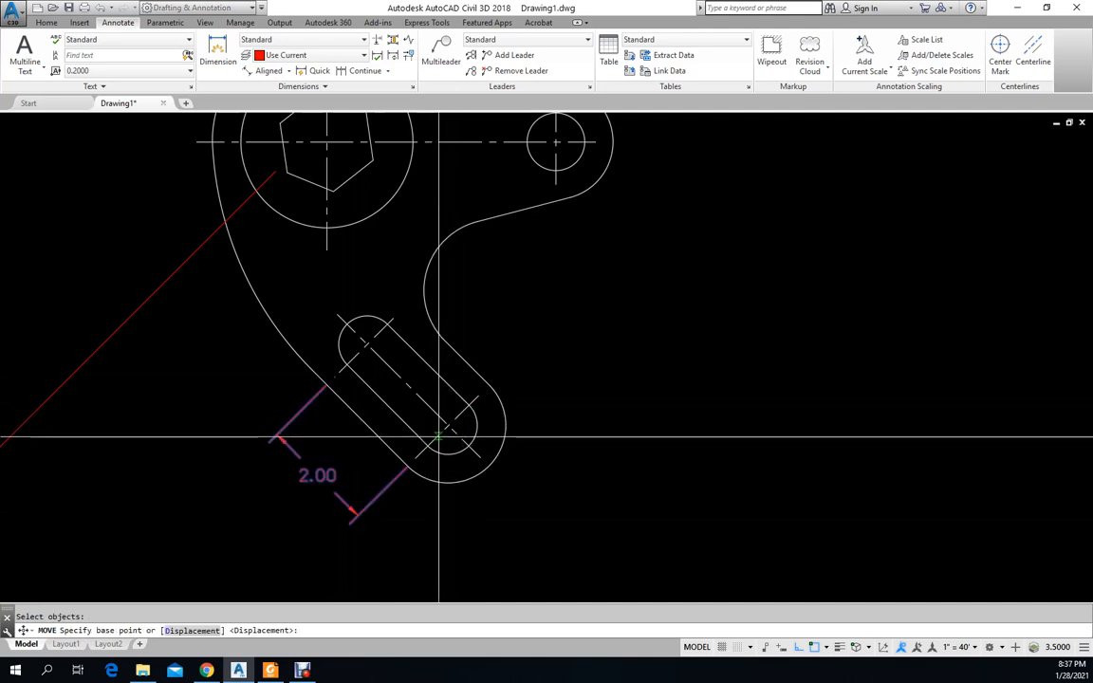
pyautogui.click(447, 430)
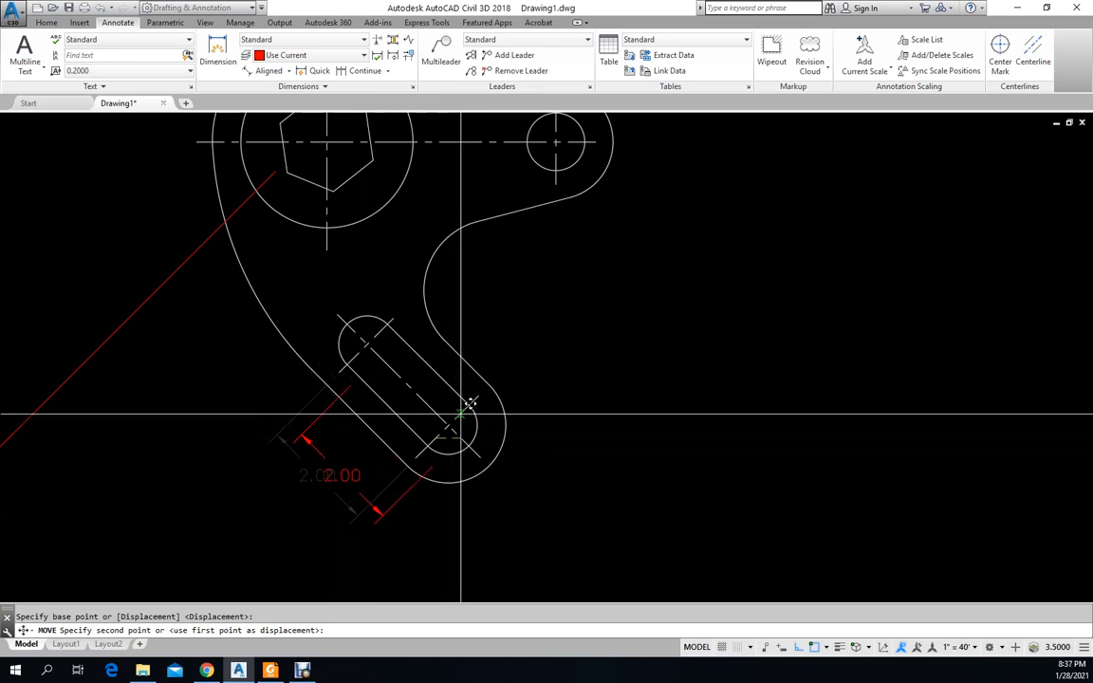
pyautogui.click(468, 405)
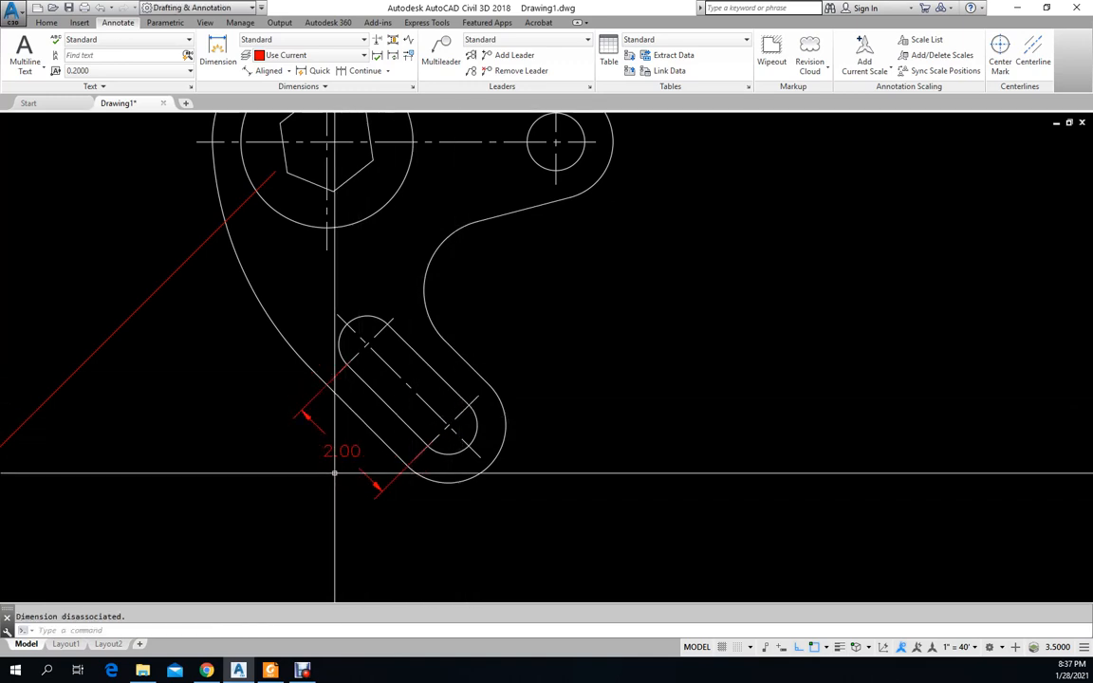
# Turn ortho off and stretch the slot dimension line farther down and left from the part, consulting the assignment PDF
pyautogui.moveTo(1, 147); pyautogui.dragTo(934, 107)
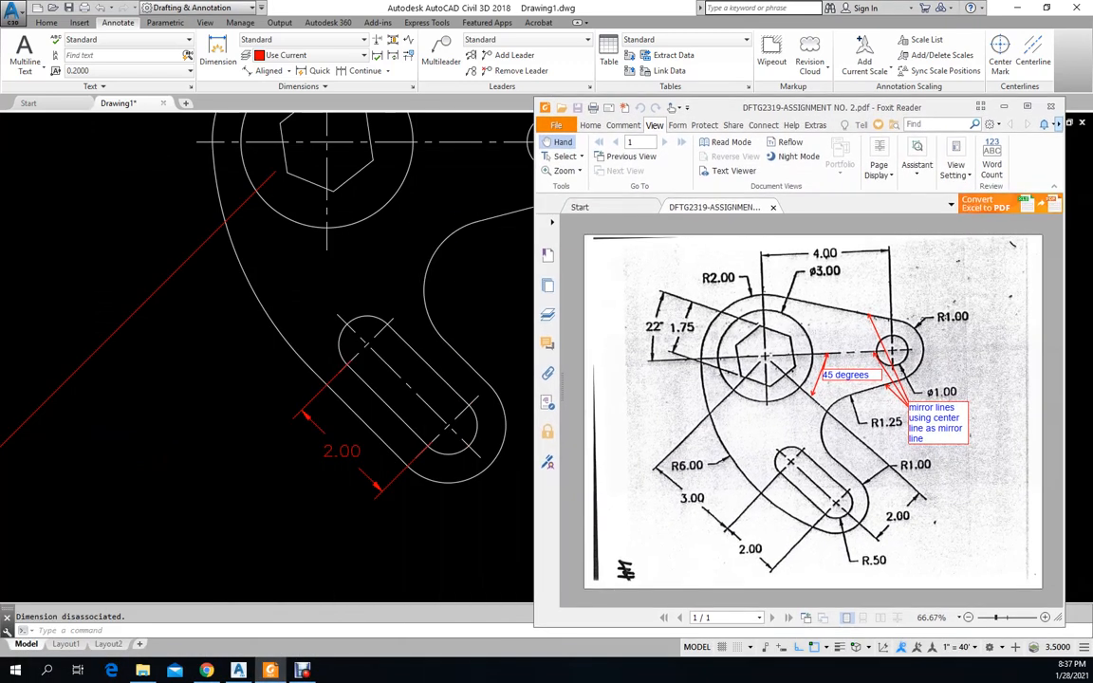
pyautogui.click(270, 670)
pyautogui.click(343, 452)
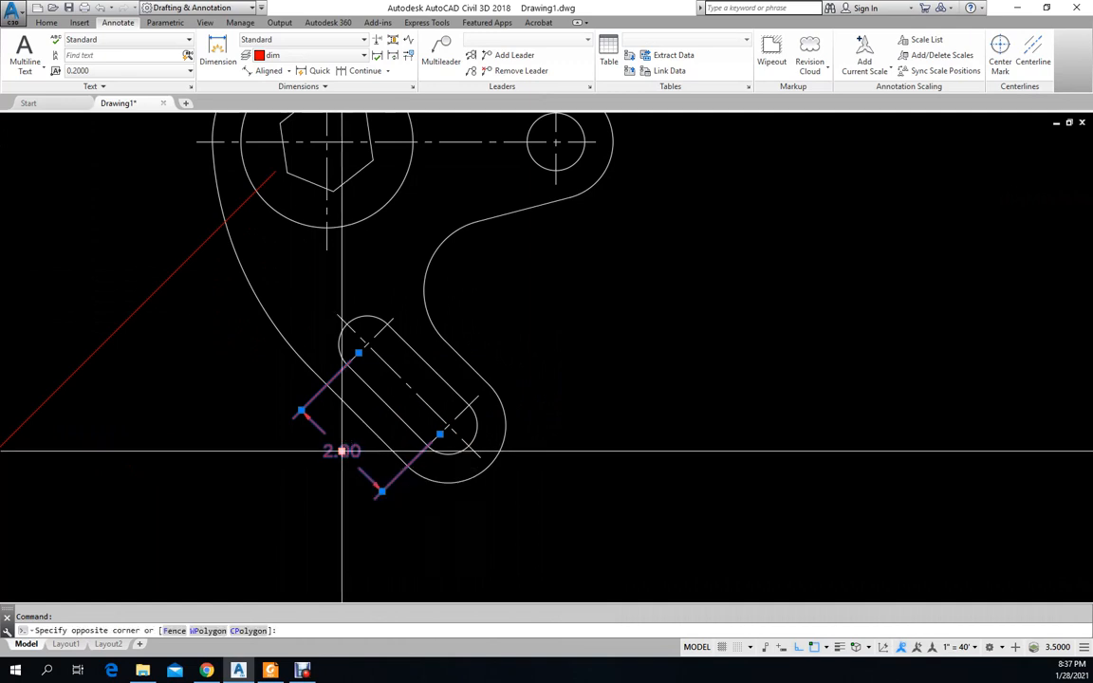
pyautogui.click(342, 452)
pyautogui.click(343, 452)
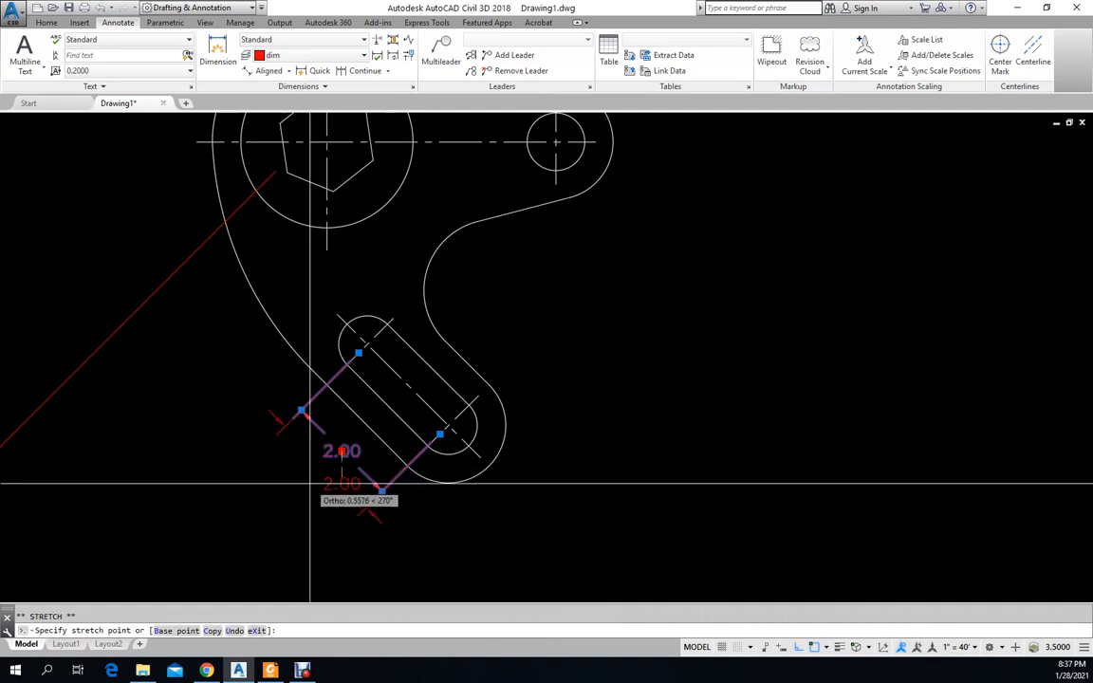
pyautogui.scroll(2, 327, 468)
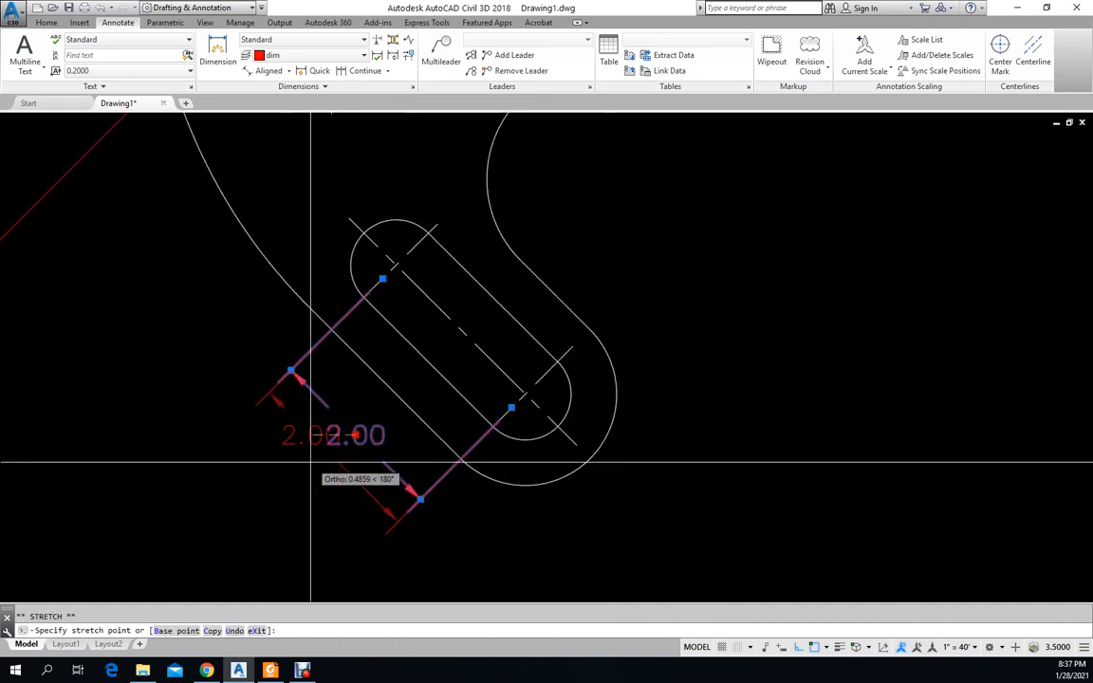
pyautogui.press('F8')
pyautogui.click(304, 472)
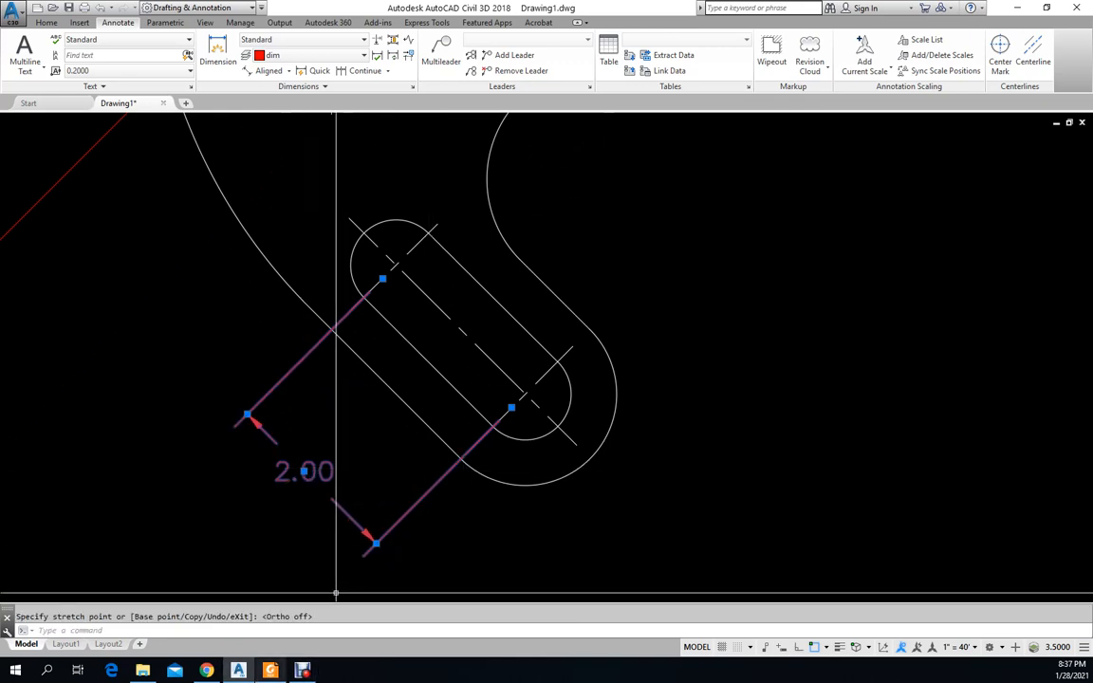
pyautogui.hotkey('alt', 'Tab')
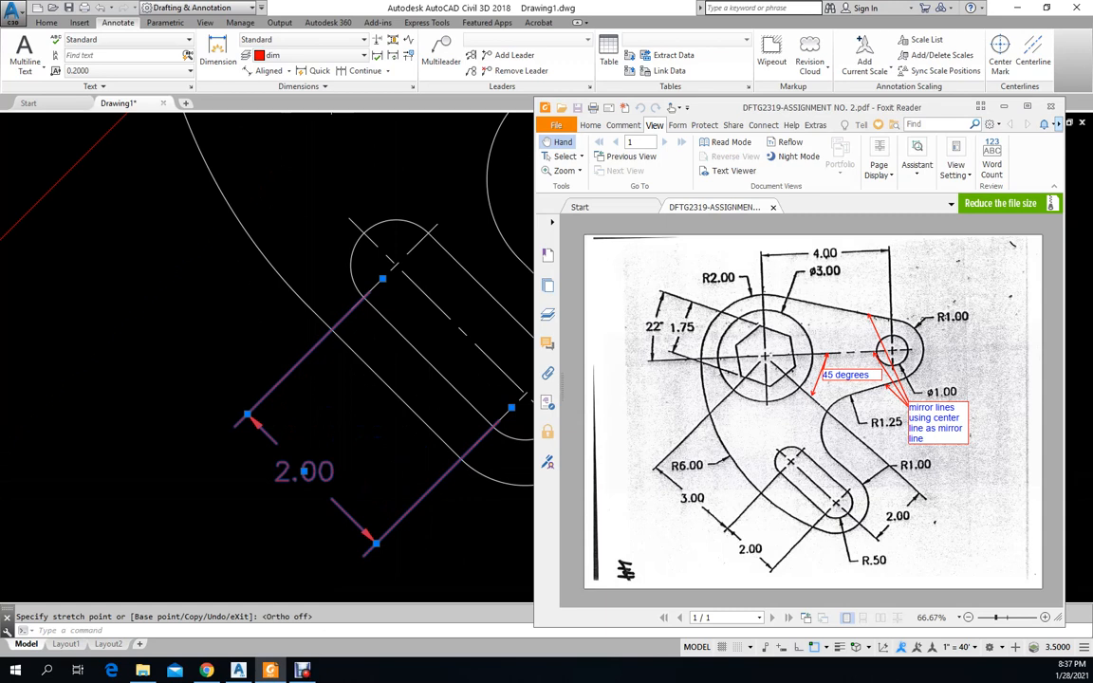
# Clear the selection of the slot's aligned dimension
pyautogui.click(390, 306)
pyautogui.press('Escape')
pyautogui.scroll(-2, 403, 313)
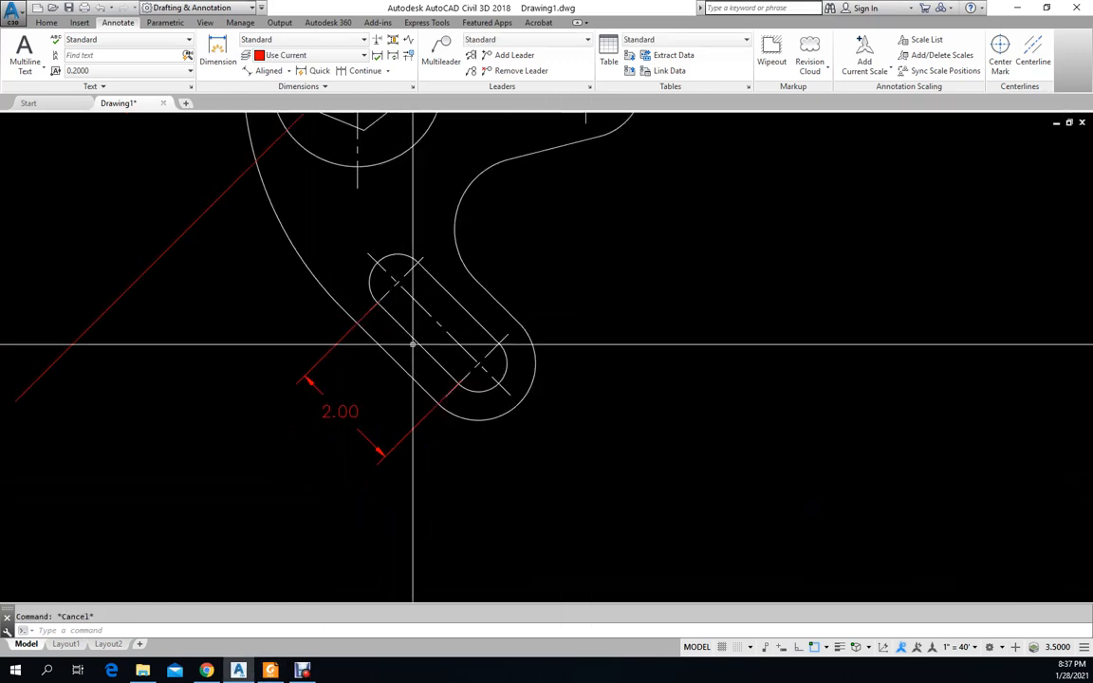
pyautogui.scroll(-1, 403, 345)
pyautogui.scroll(-1, 409, 341)
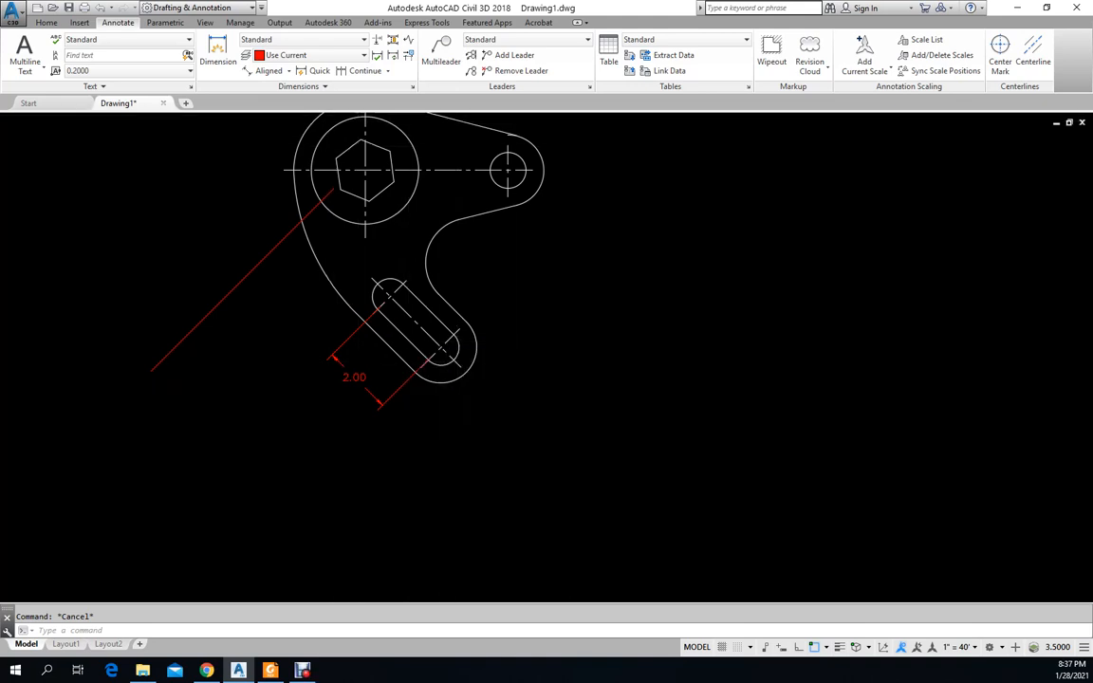
# Add an aligned dimension from the upper end of the slot's dimension line perpendicular to the red diagonal line, in line with the slot dimension
pyautogui.click(266, 70)
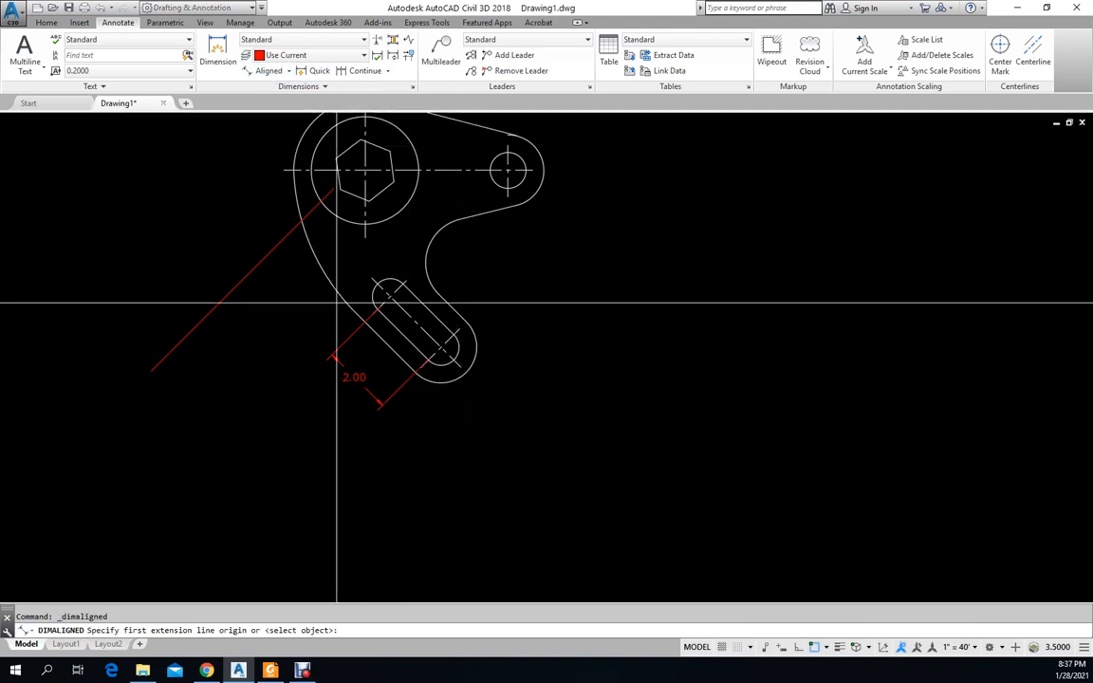
pyautogui.click(332, 355)
pyautogui.write('per')
pyautogui.press('Return')
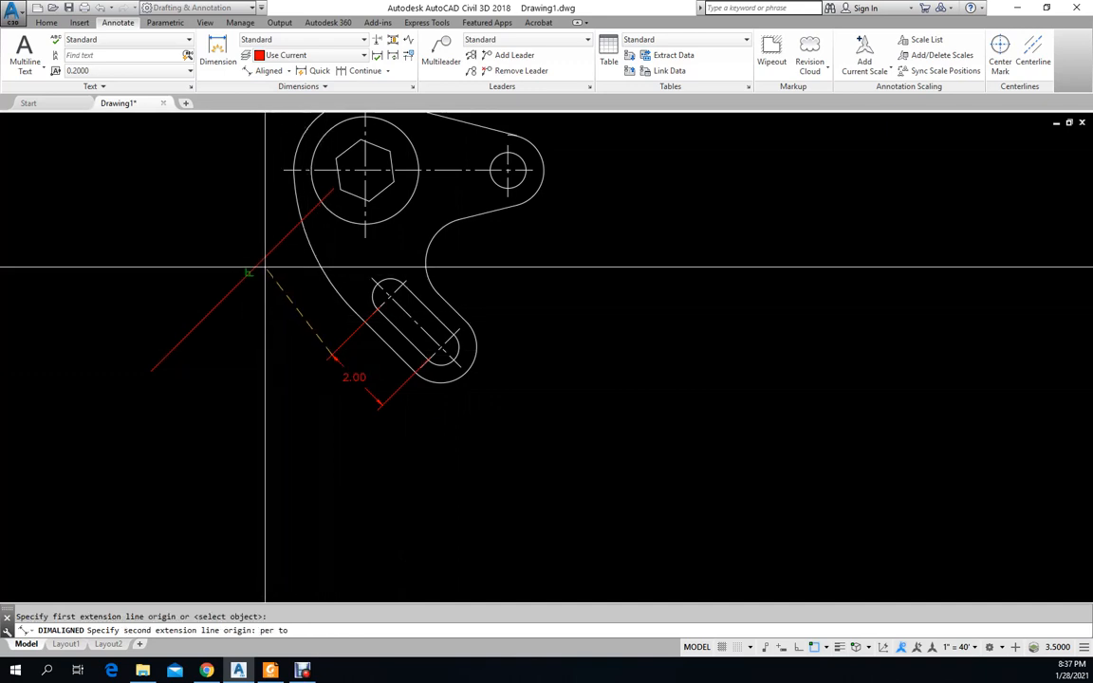
pyautogui.scroll(6, 267, 284)
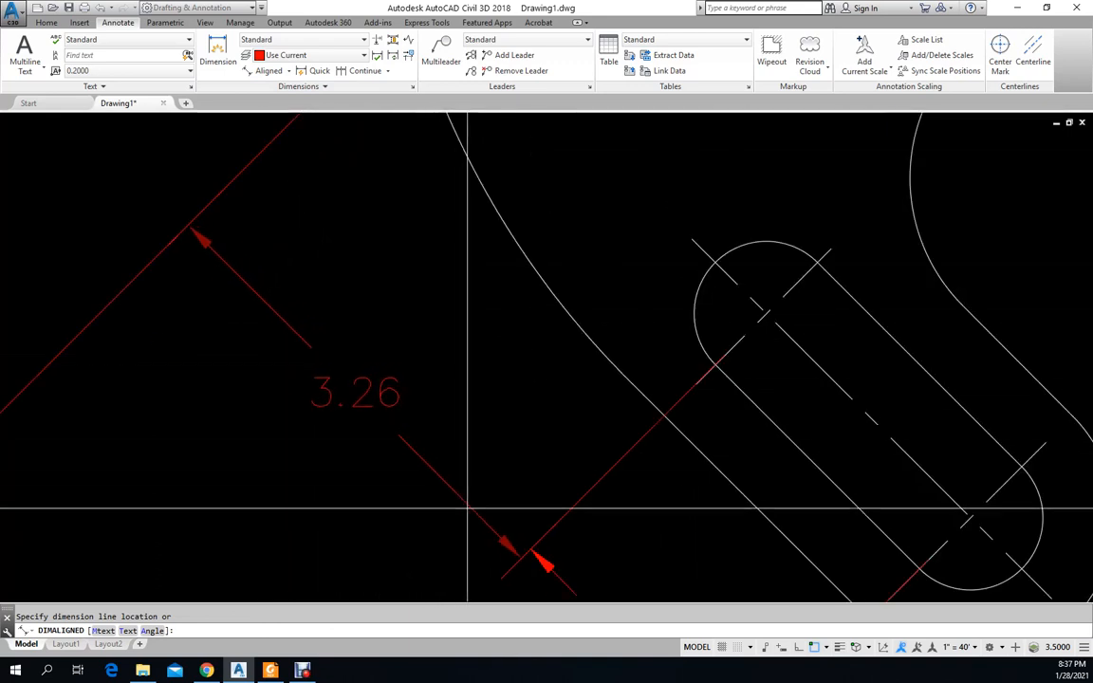
pyautogui.click(520, 554)
pyautogui.scroll(-3, 440, 300)
pyautogui.scroll(-4, 432, 282)
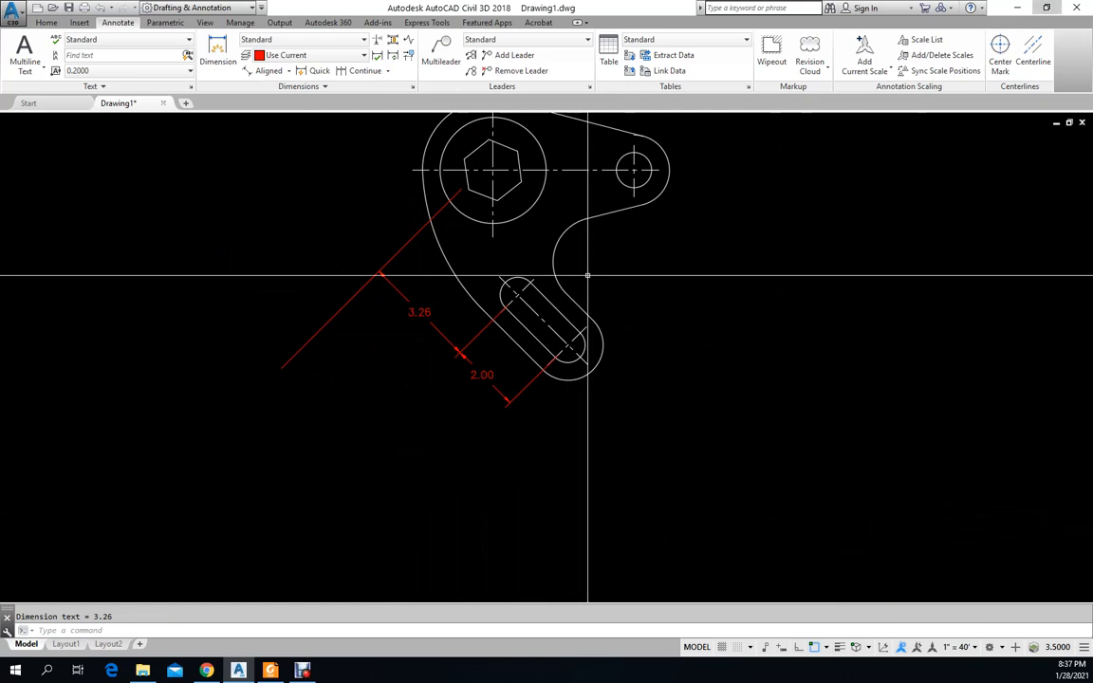
# Restore the drawing window to a smaller size and arrange it side by side with the assignment PDF
pyautogui.click(1046, 7)
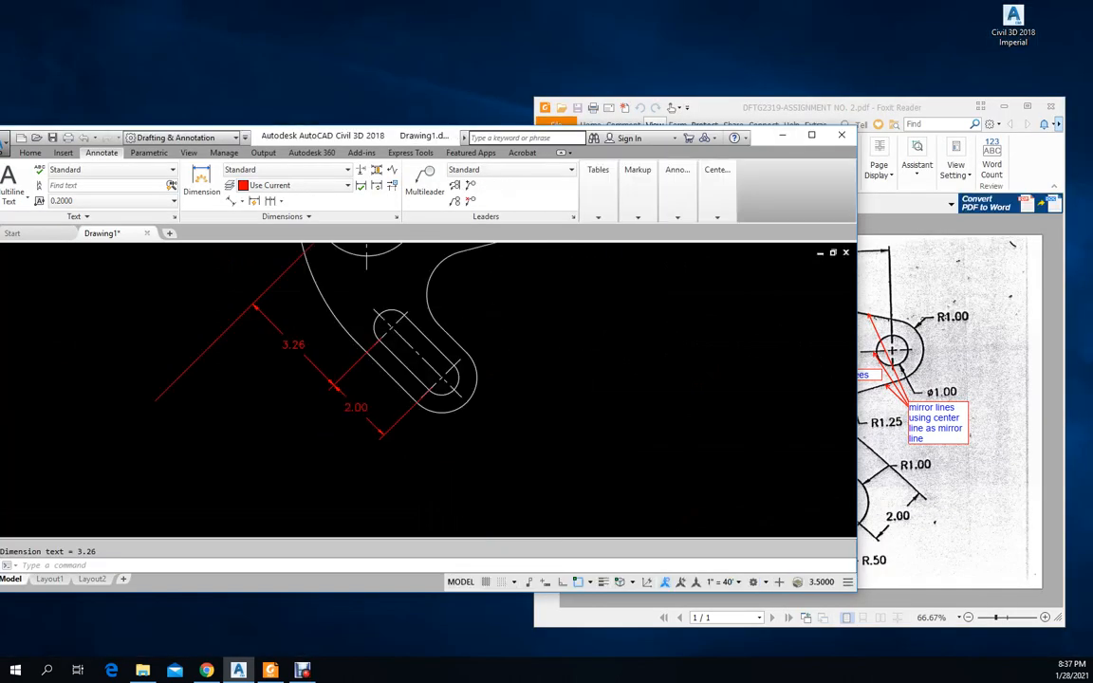
pyautogui.moveTo(858, 173); pyautogui.dragTo(730, 173)
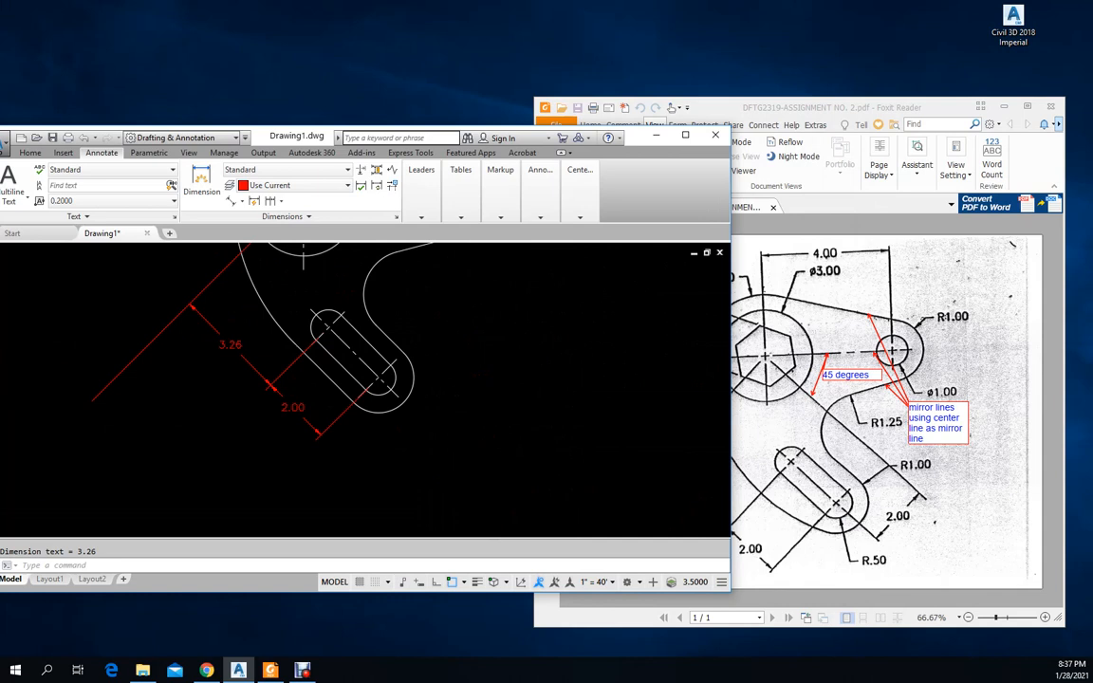
pyautogui.moveTo(570, 127); pyautogui.dragTo(571, 27)
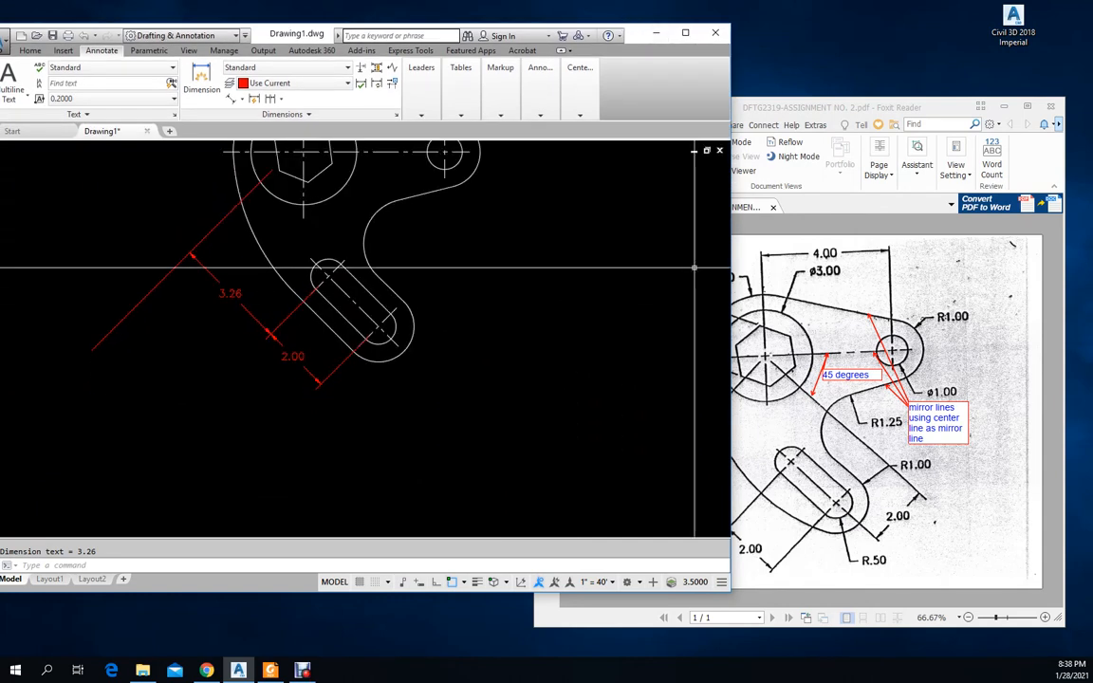
pyautogui.moveTo(795, 108); pyautogui.dragTo(1008, 92)
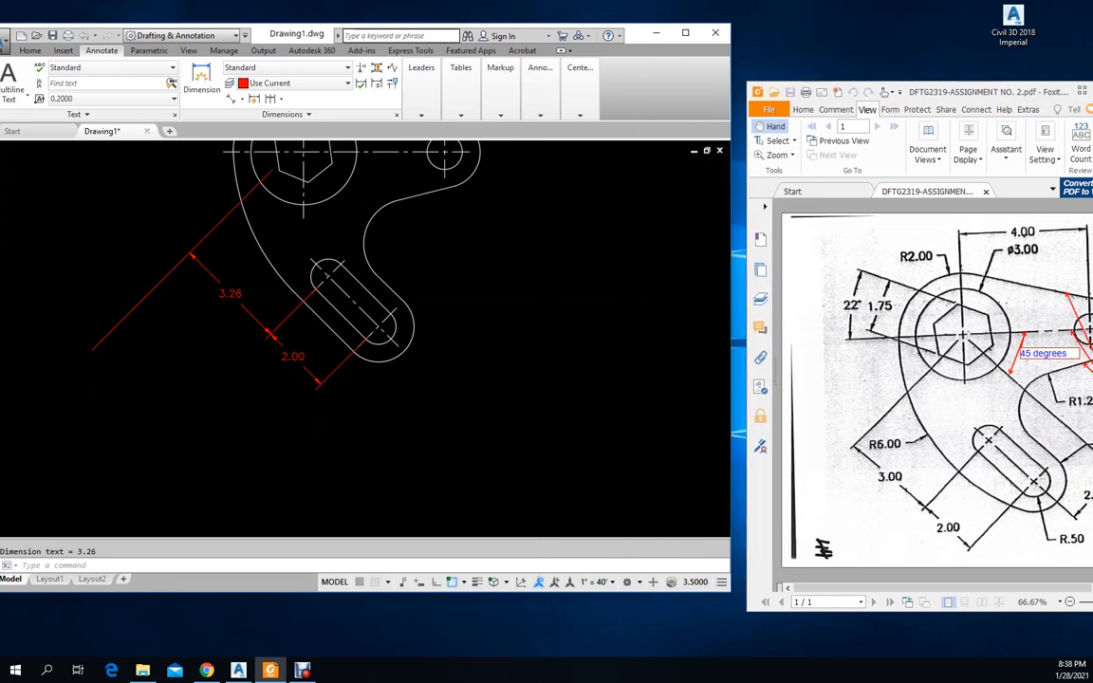
# Move the red diagonal line from its upper endpoint to the center of the large circle around the hexagon
pyautogui.moveTo(277, 206); pyautogui.dragTo(276, 261, button='middle')
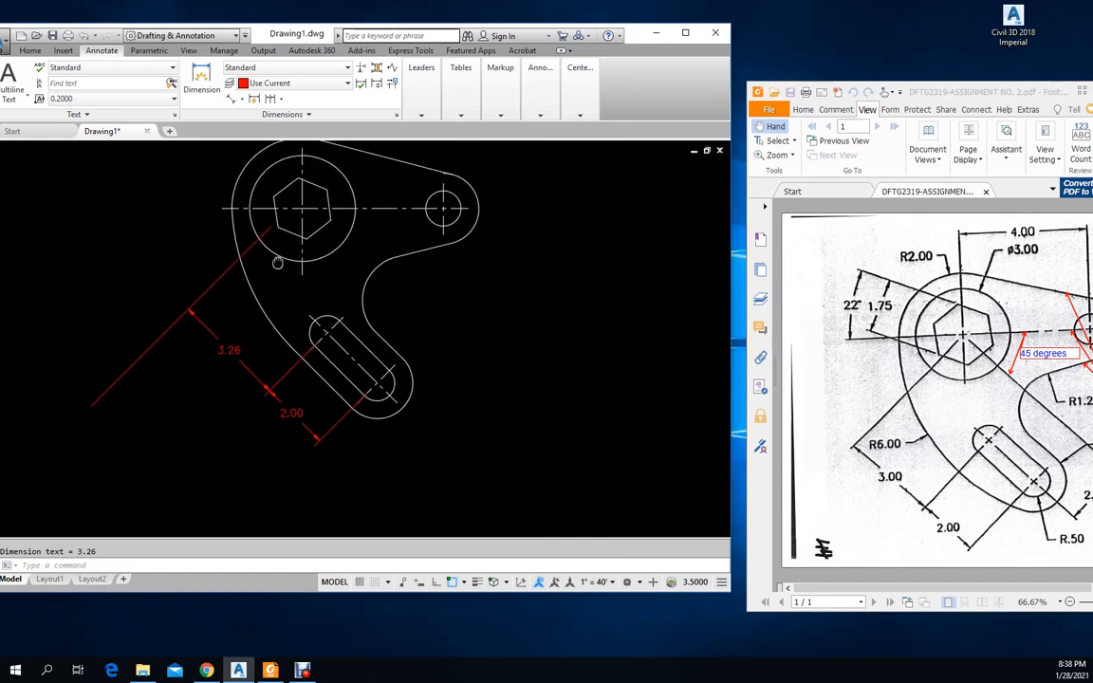
pyautogui.scroll(3, 278, 255)
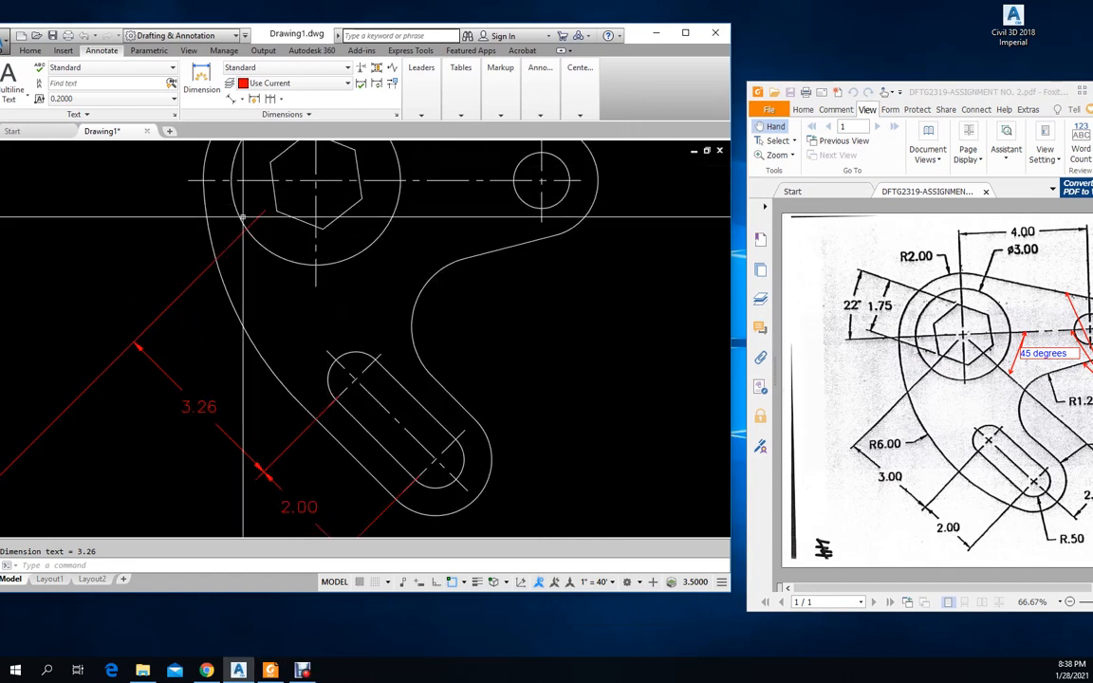
pyautogui.write('m')
pyautogui.press('Return')
pyautogui.press('Return')
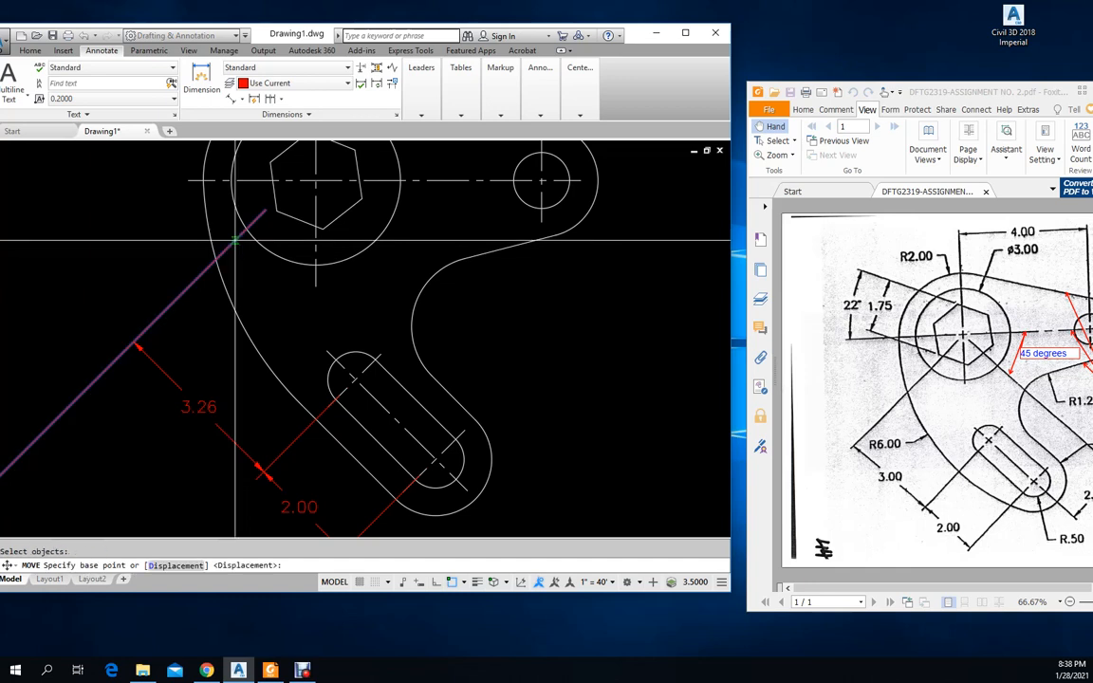
pyautogui.write('end')
pyautogui.press('Return')
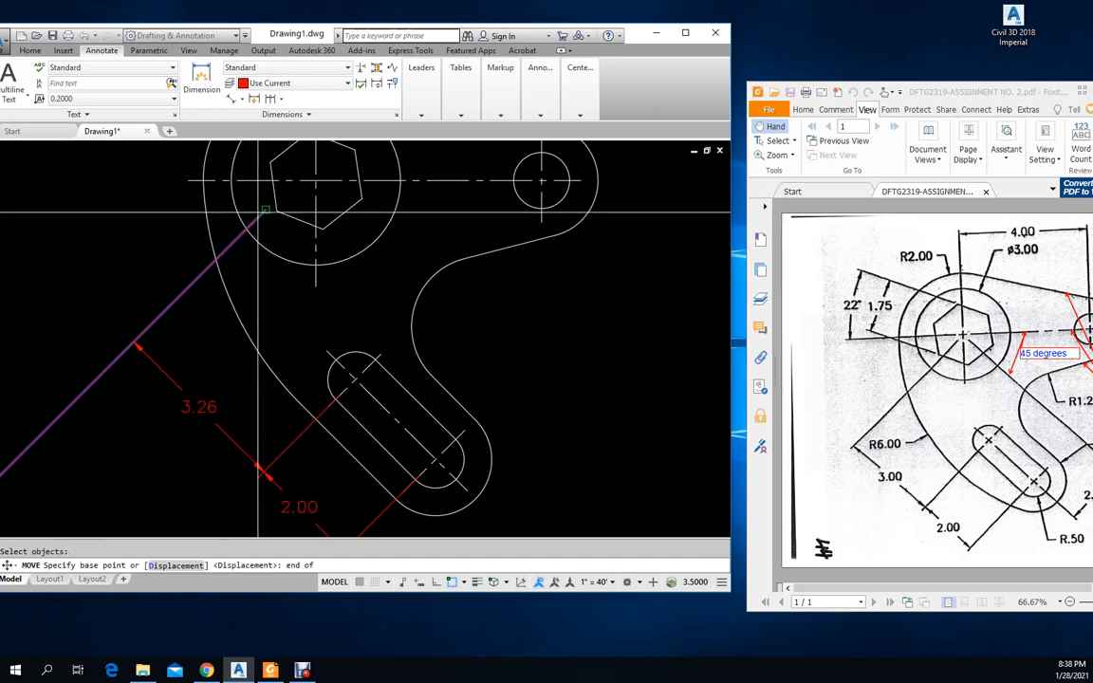
pyautogui.click(265, 210)
pyautogui.write('ce')
pyautogui.press('Return')
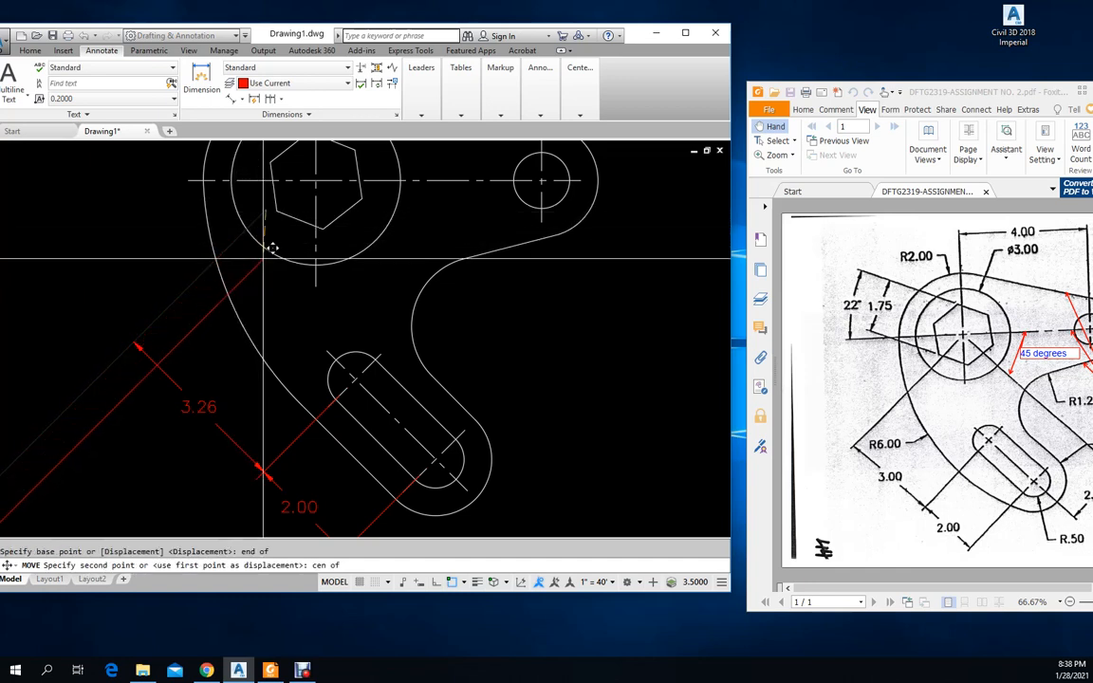
pyautogui.click(276, 241)
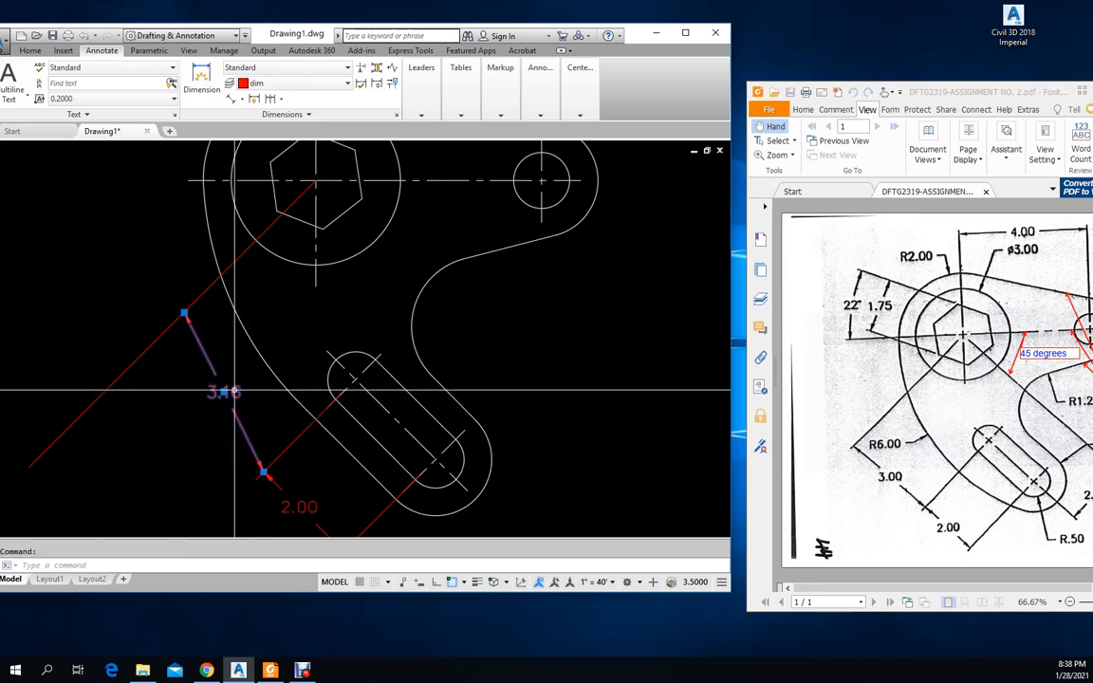
# Erase the skewed dimension and redraw it as an aligned dimension from the slot dimension's end perpendicular to the moved diagonal line
pyautogui.press('Return')
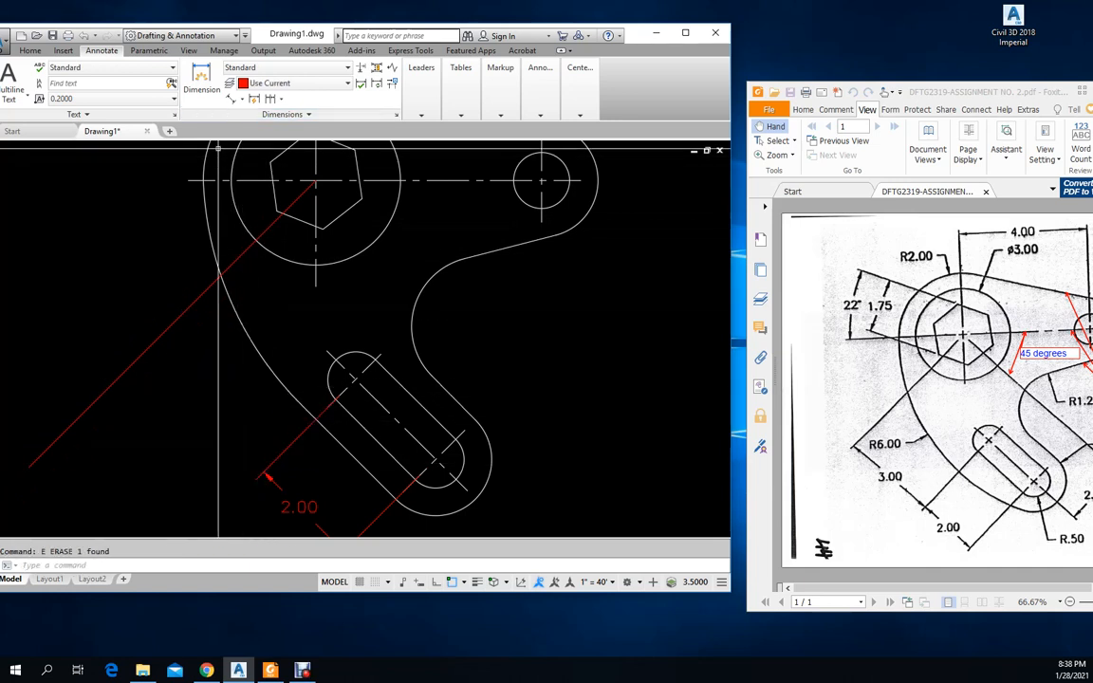
pyautogui.click(231, 99)
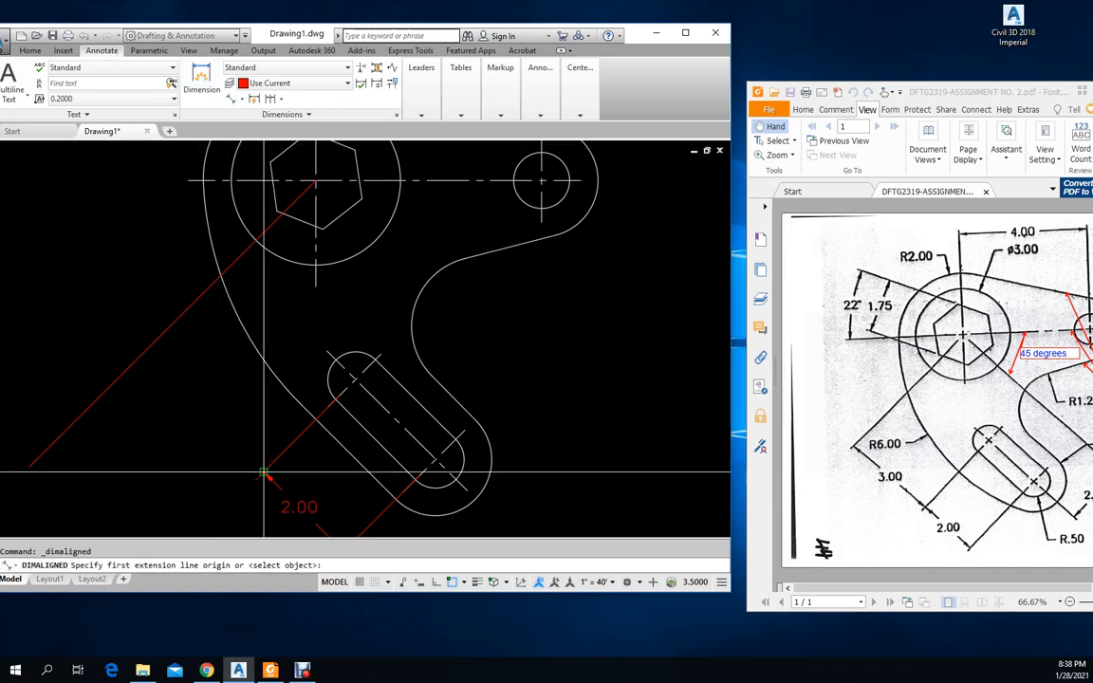
pyautogui.click(263, 467)
pyautogui.write('er')
pyautogui.press('Return')
pyautogui.click(190, 398)
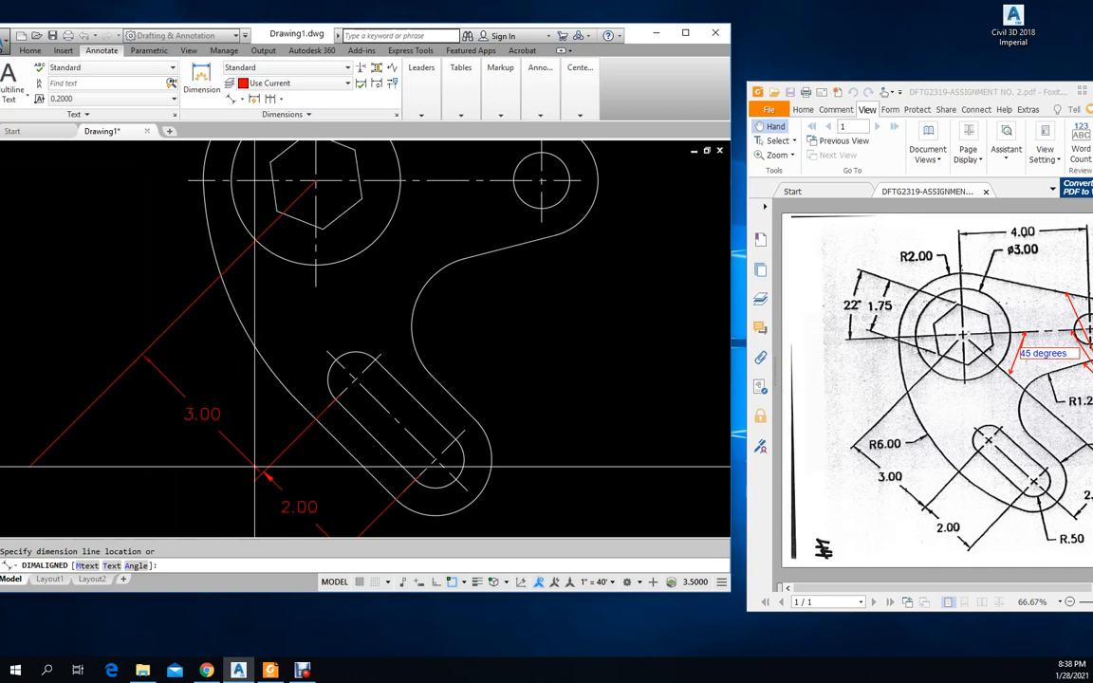
pyautogui.click(194, 415)
pyautogui.press('Escape')
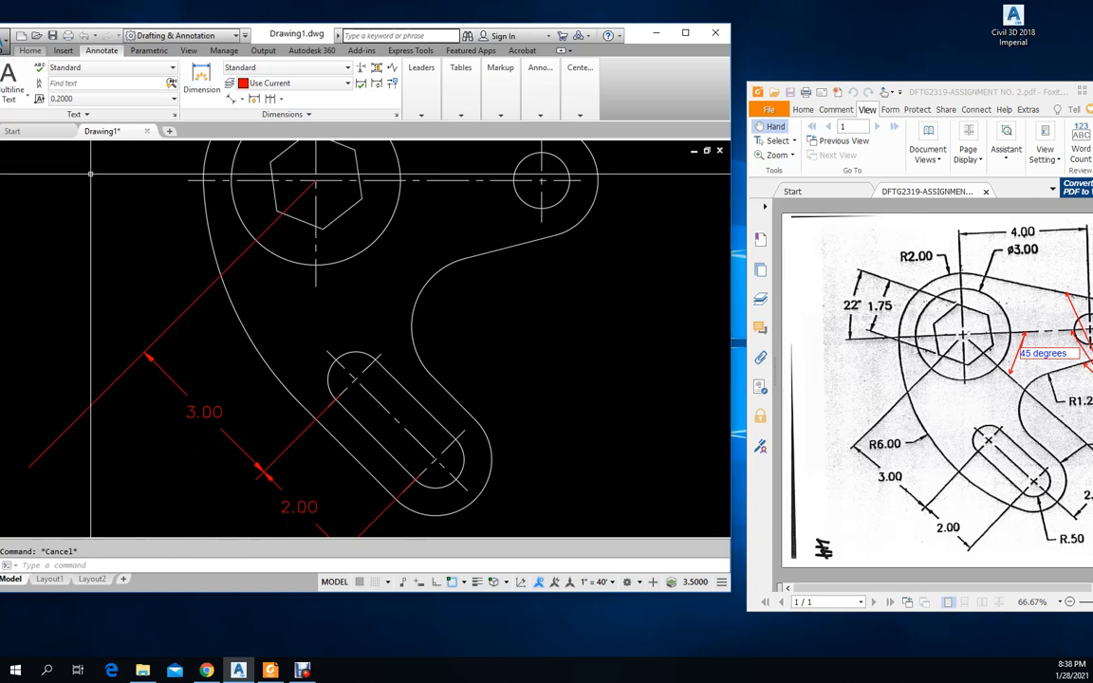
# Try to break off the diagonal line's lower end beyond the dimension's upper arrow, and undo the changes
pyautogui.click(30, 50)
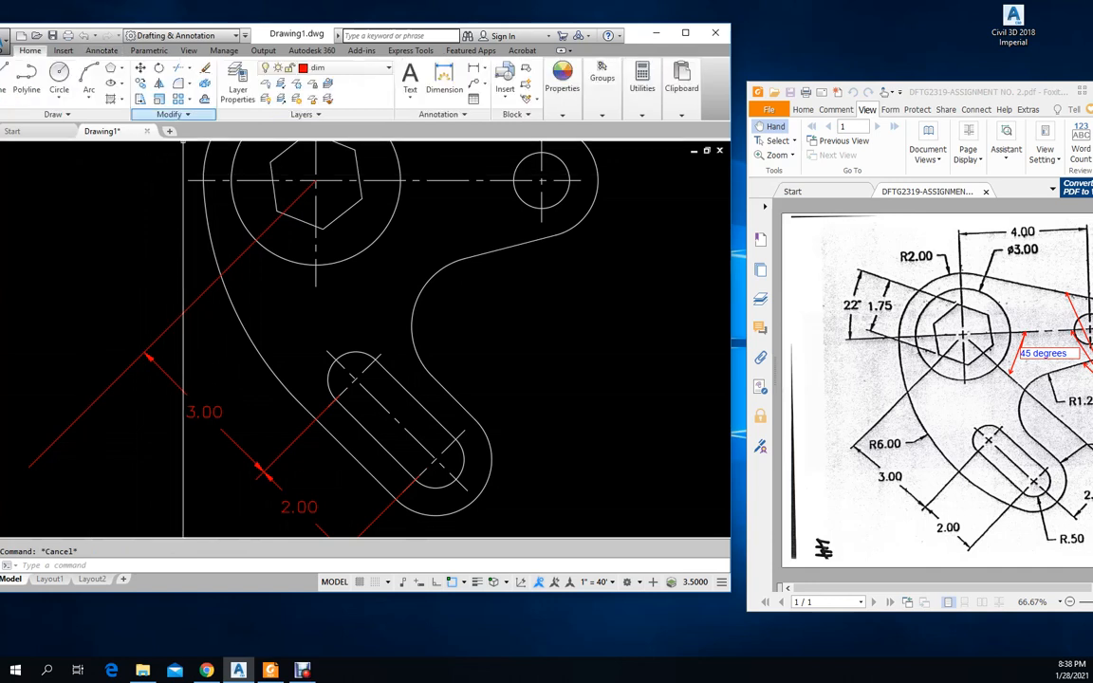
pyautogui.click(170, 114)
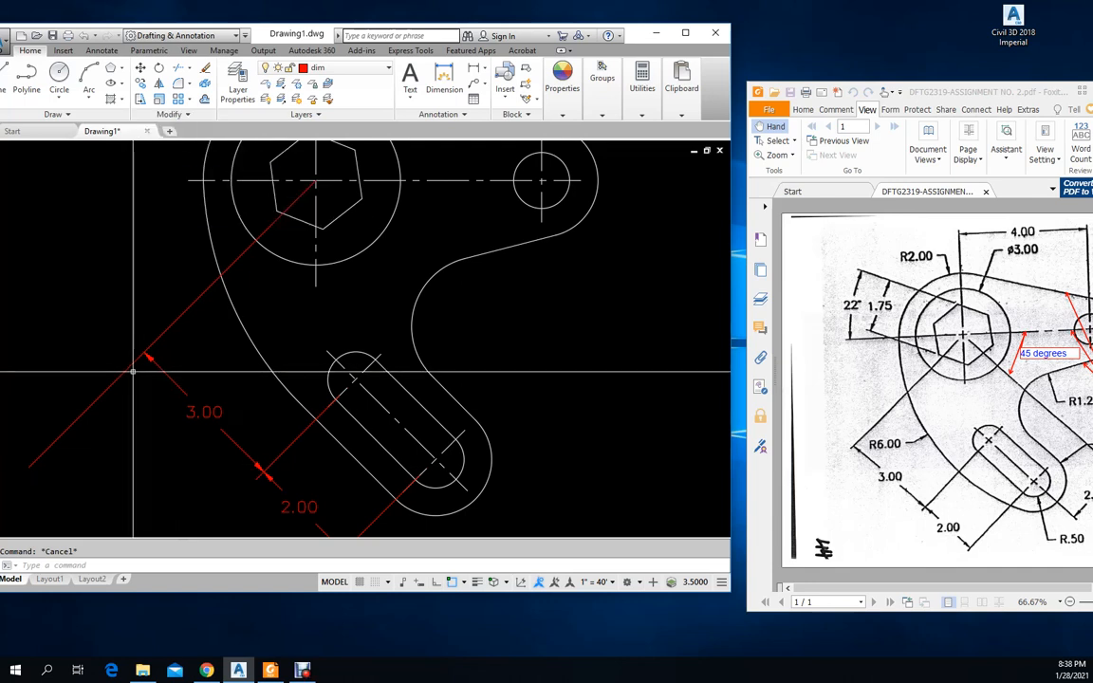
pyautogui.write('bject:')
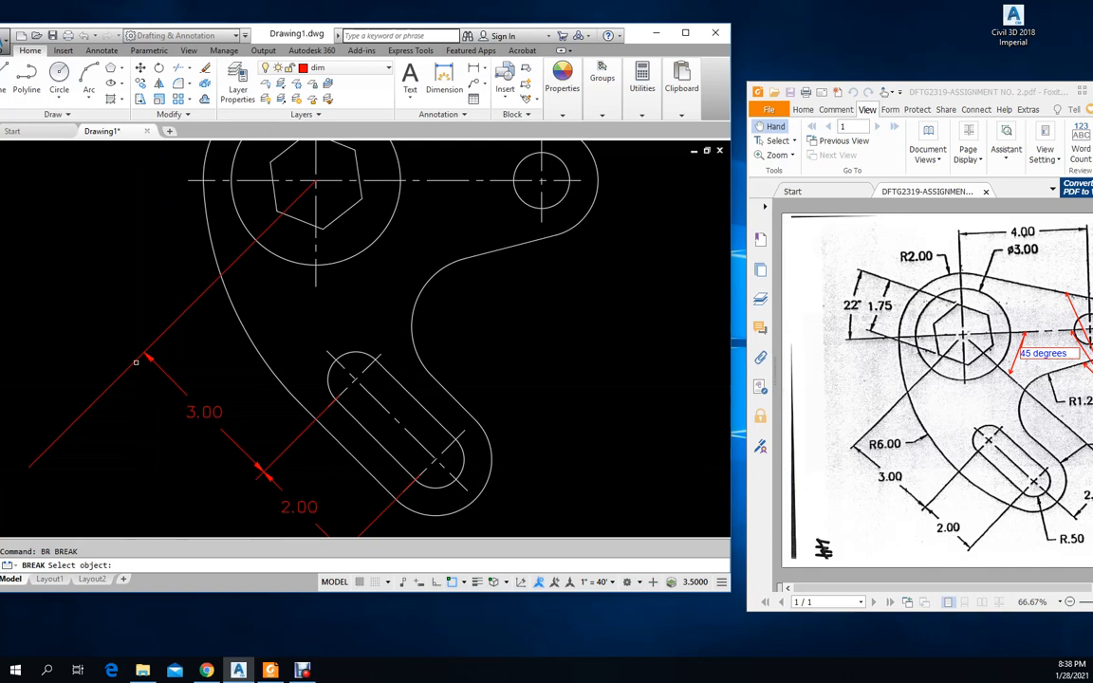
pyautogui.click(136, 361)
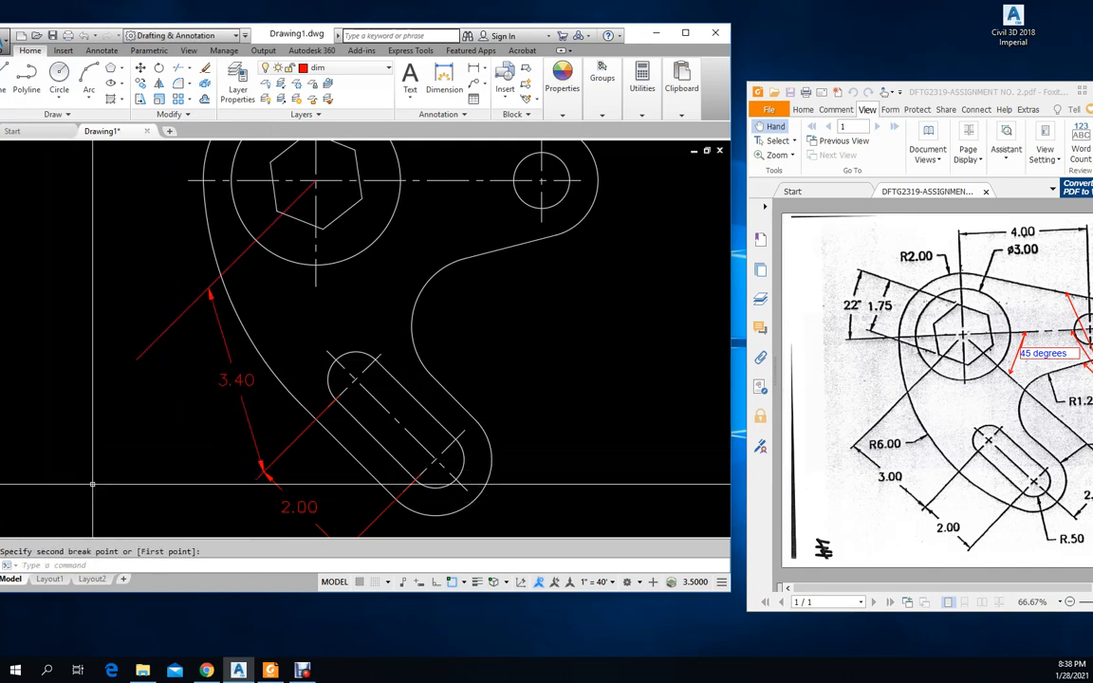
pyautogui.click(89, 481)
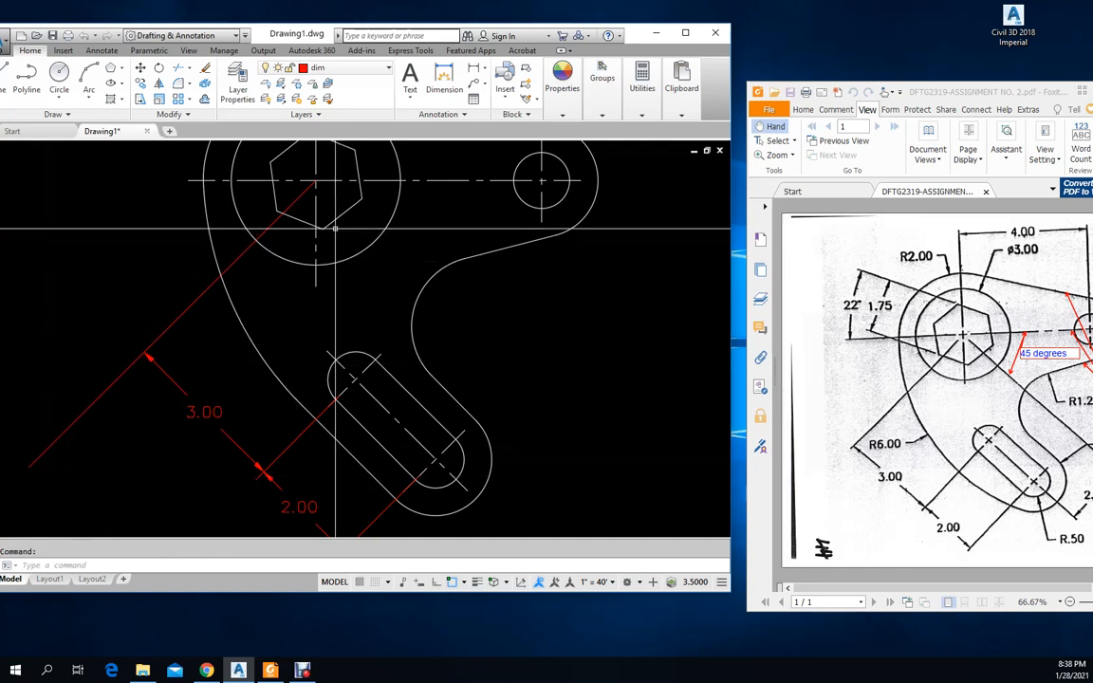
pyautogui.click(301, 193)
pyautogui.press('Delete')
pyautogui.write('u')
pyautogui.press('Return')
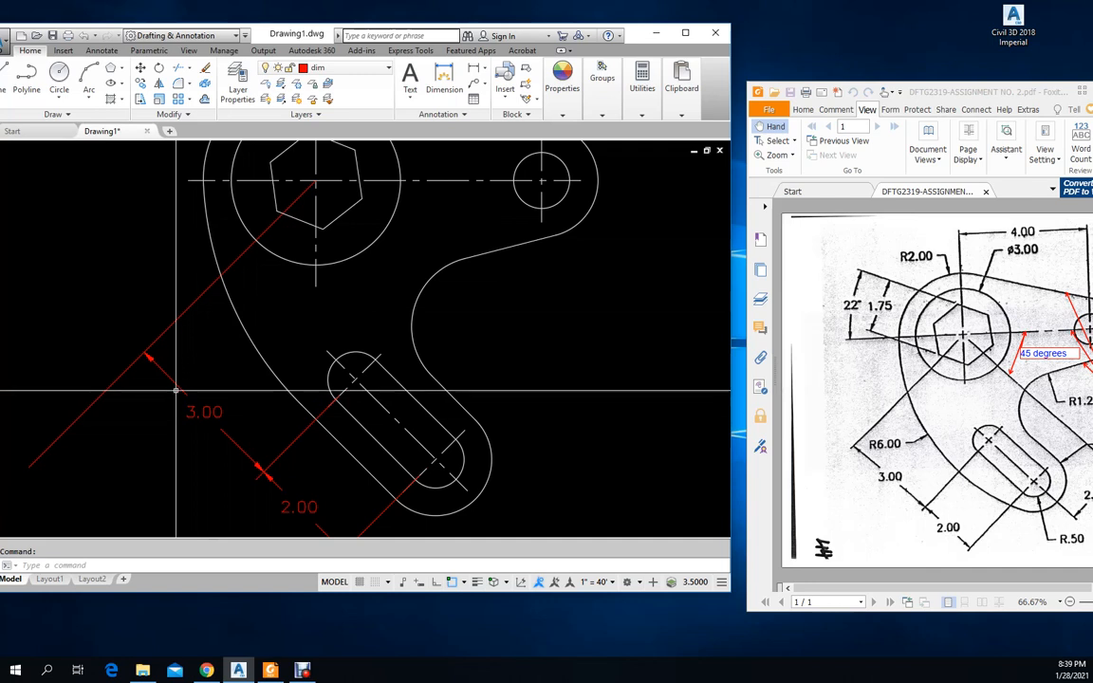
# Break off the diagonal line's lower end just past the dimension's upper arrow and its upper end just short of the circle's center
pyautogui.write('r')
pyautogui.press('Return')
pyautogui.click(135, 359)
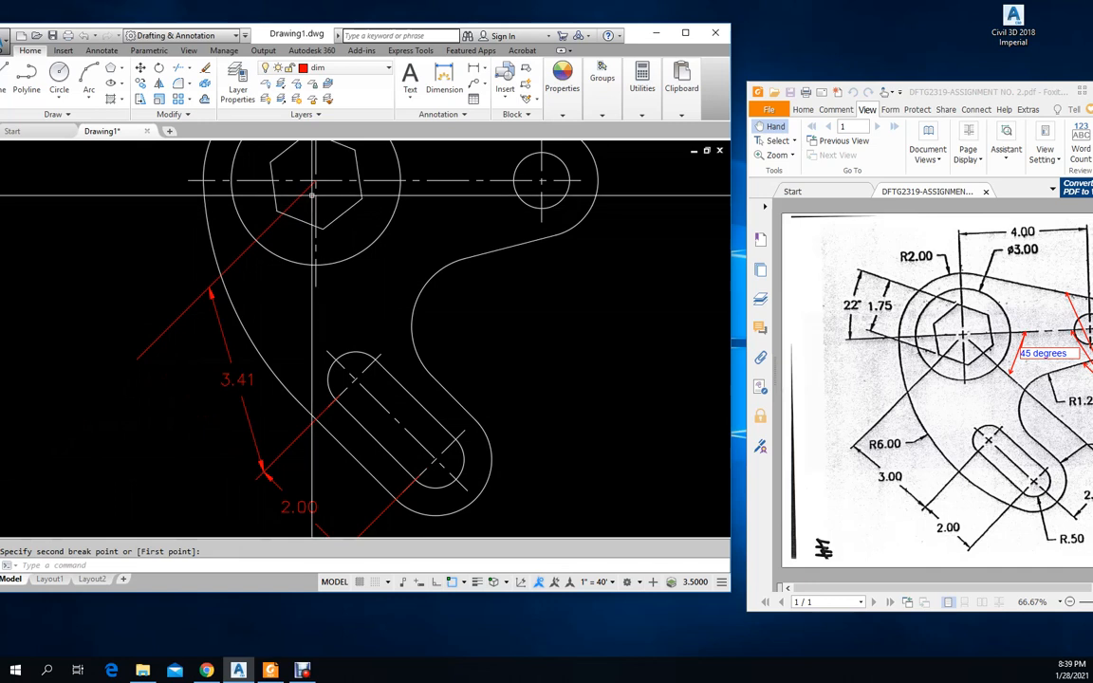
pyautogui.click(307, 187)
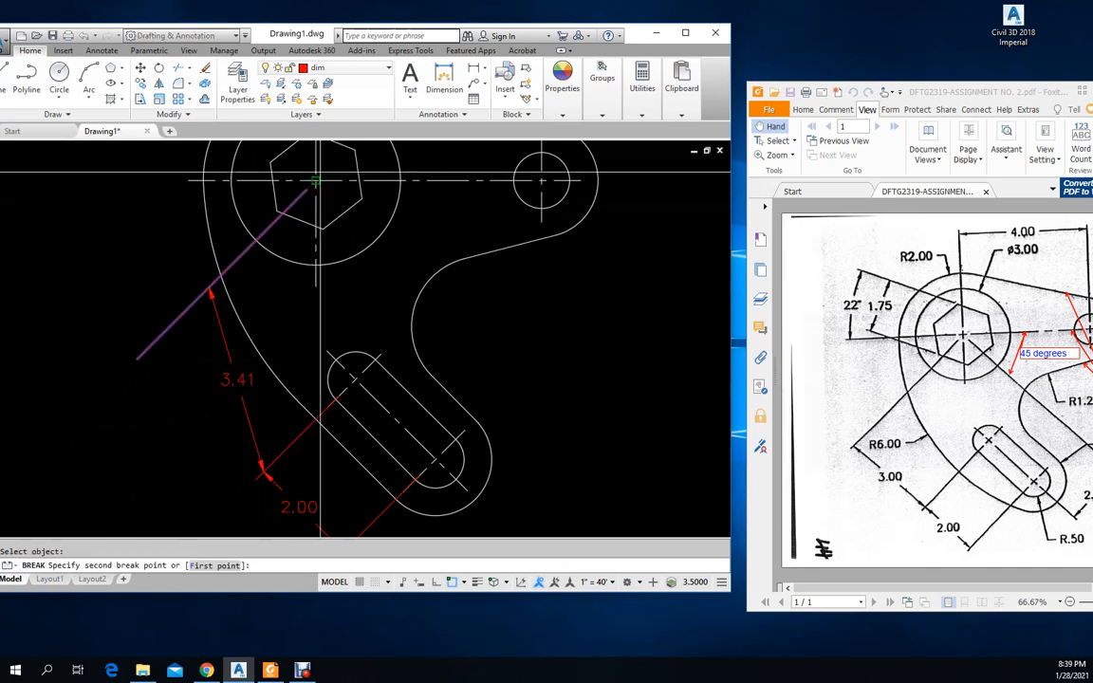
# Try to stretch the skewed dimension's upper end to a point perpendicular to the shortened diagonal line
pyautogui.click(213, 309)
pyautogui.click(206, 292)
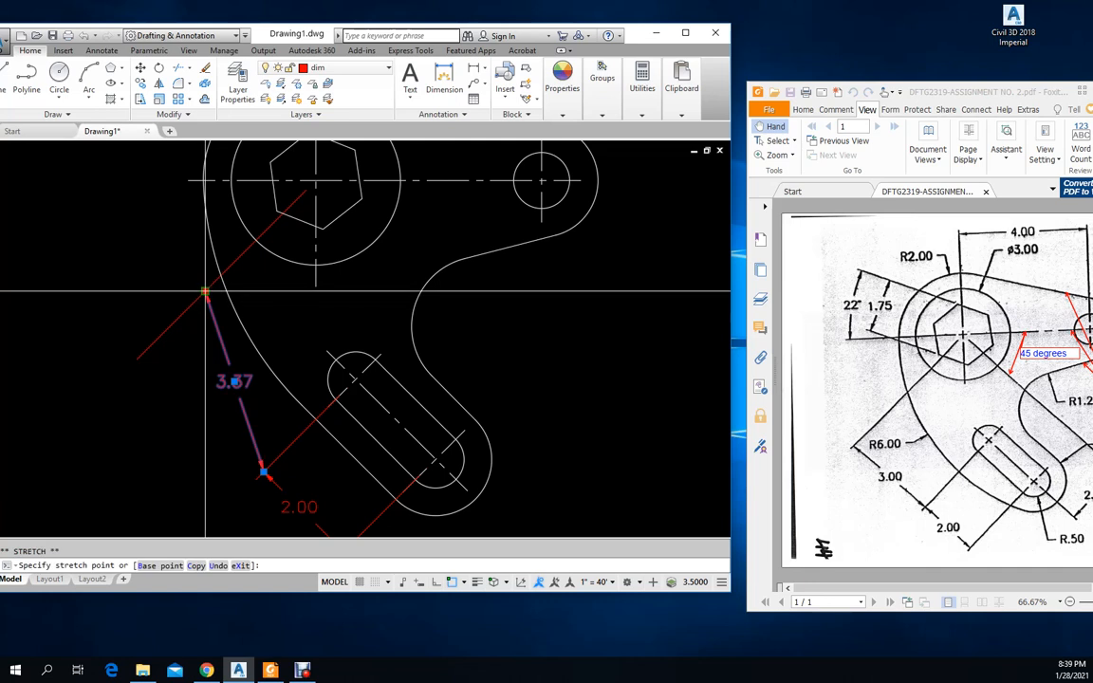
pyautogui.write('per')
pyautogui.press('space')
pyautogui.press('Escape')
pyautogui.press('Escape')
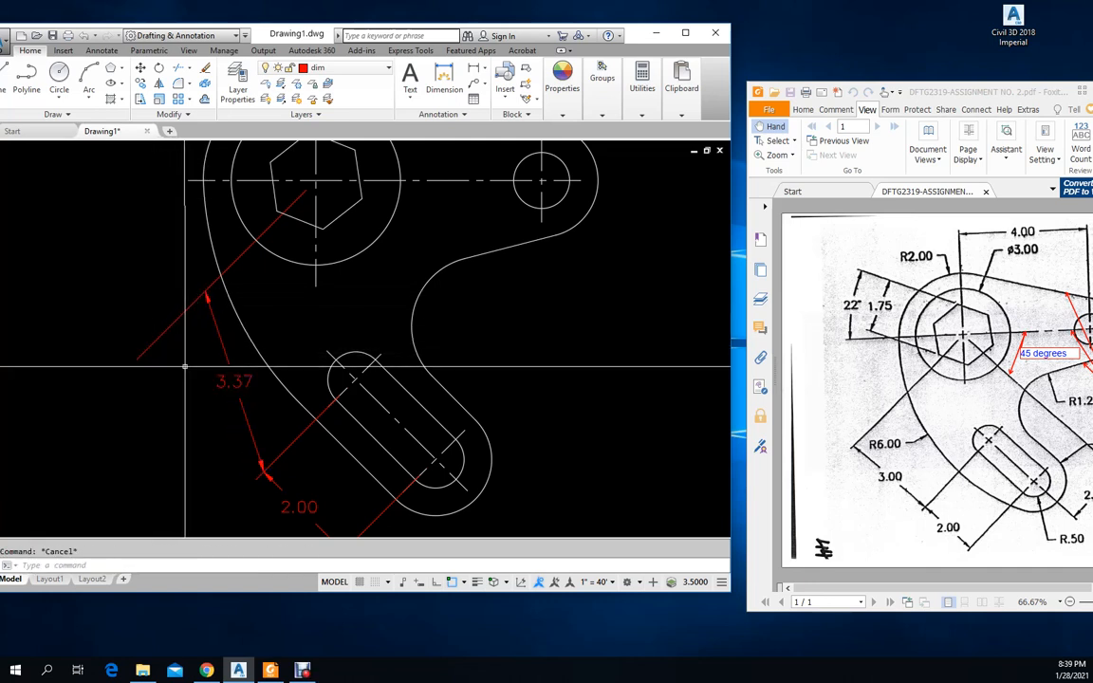
# Erase the skewed dimension and redraw it as an aligned dimension from the slot dimension's end perpendicular to the shortened diagonal line
pyautogui.press('Return')
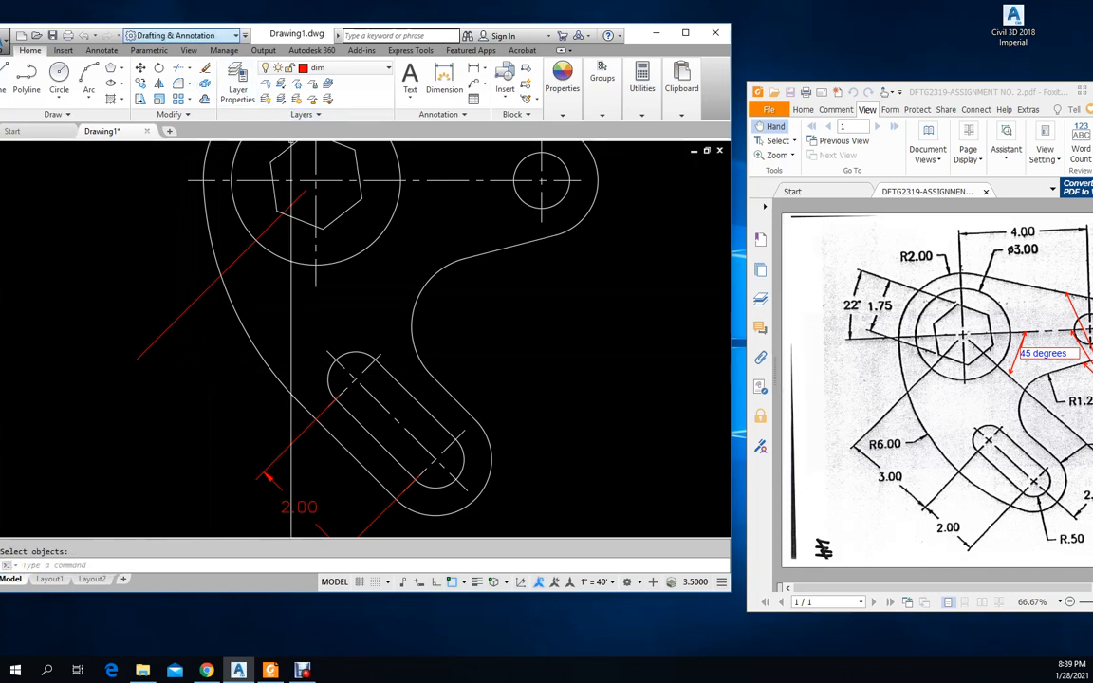
pyautogui.click(102, 50)
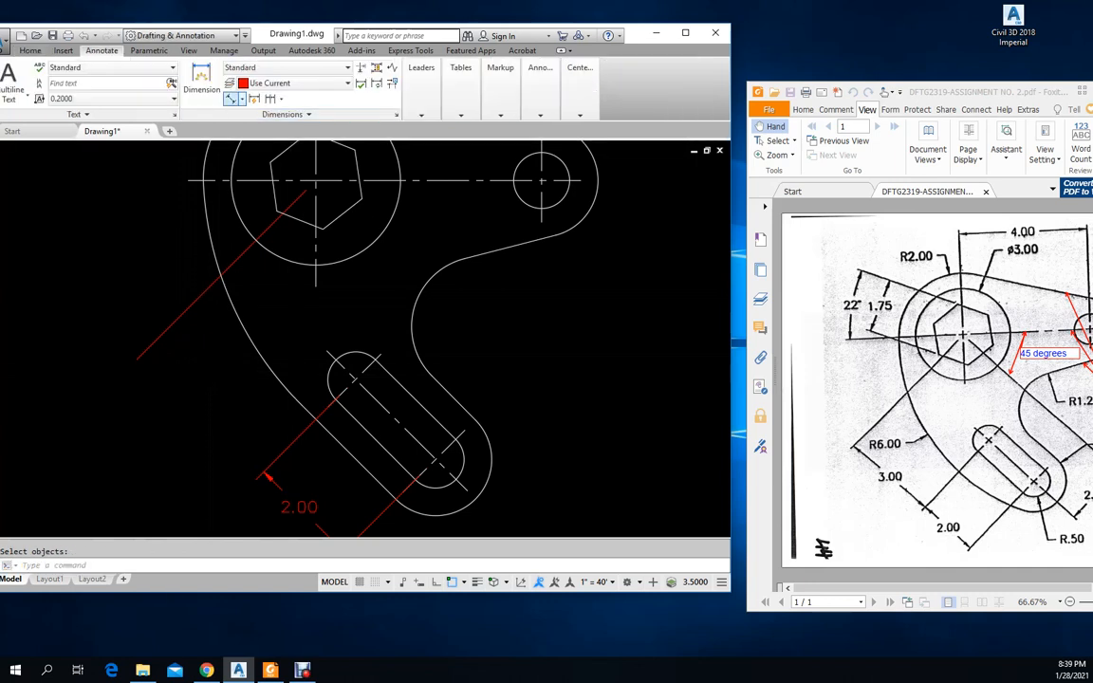
pyautogui.click(232, 98)
pyautogui.write('end')
pyautogui.press('Return')
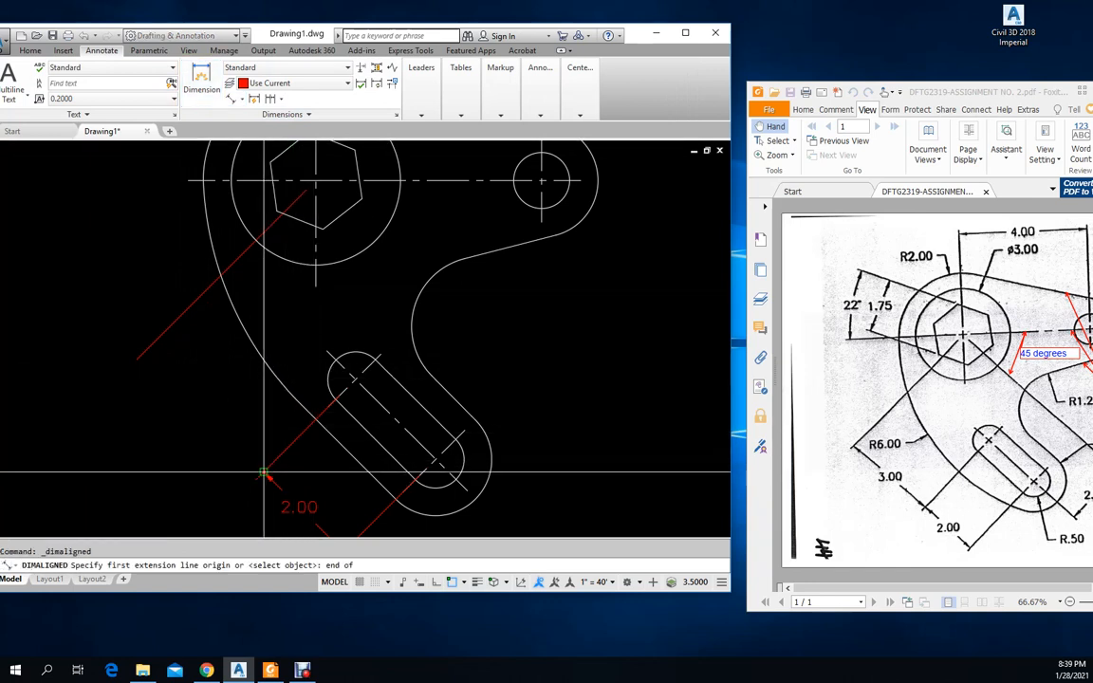
pyautogui.click(262, 458)
pyautogui.write('per')
pyautogui.press('Return')
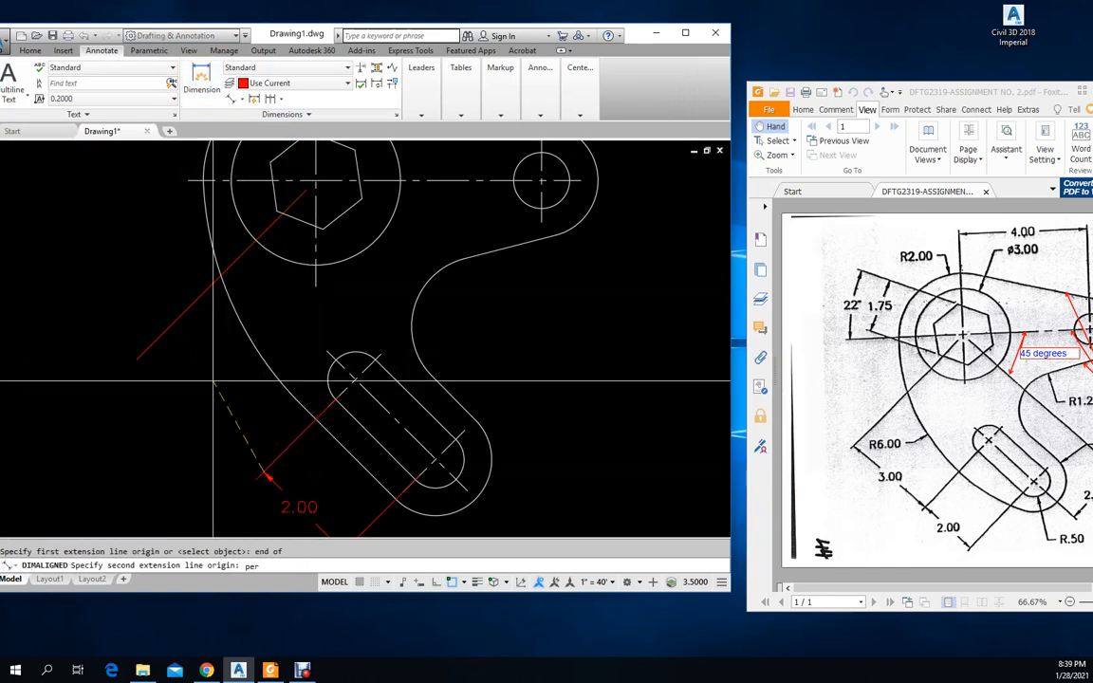
pyautogui.click(159, 346)
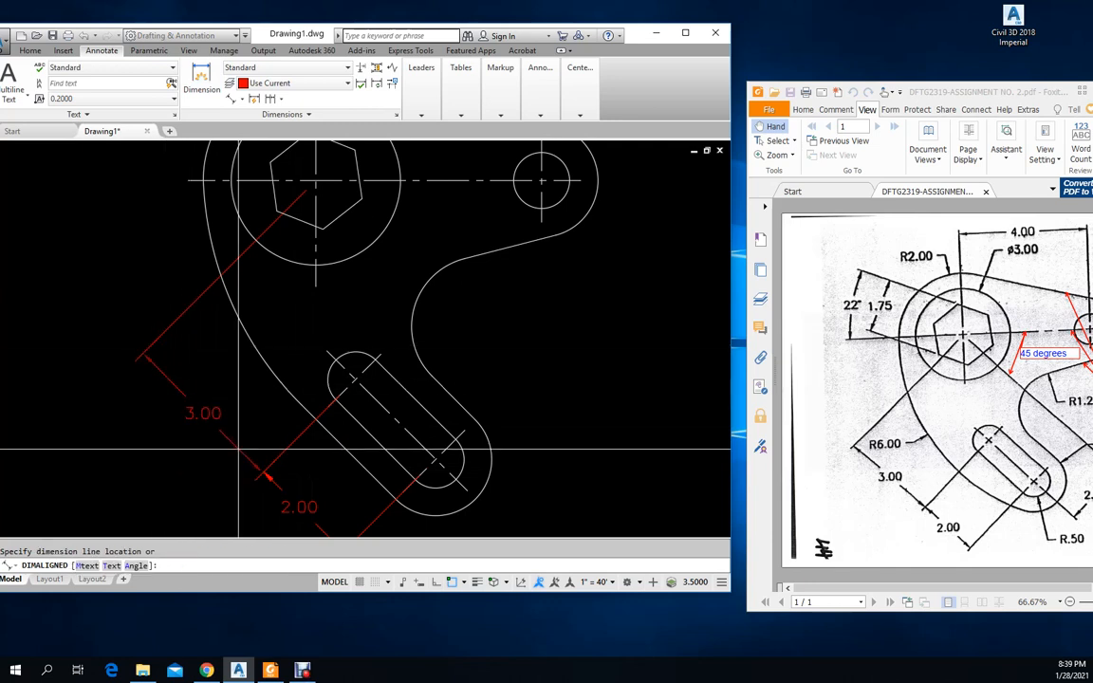
pyautogui.click(264, 470)
pyautogui.press('Escape')
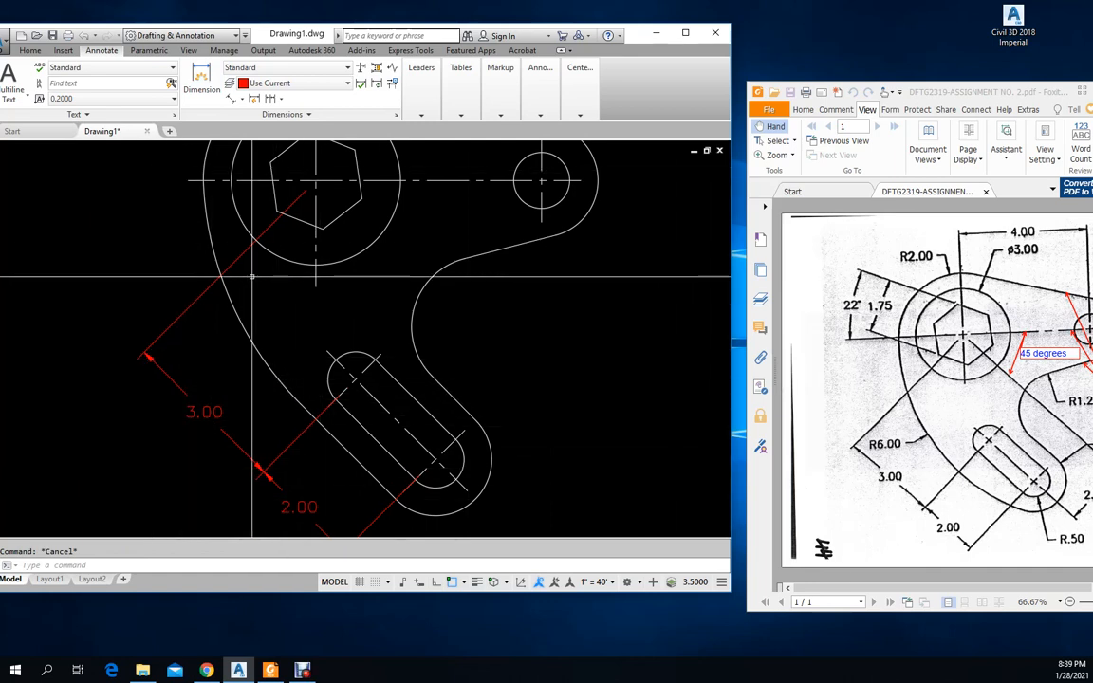
# Add an aligned dimension between the hexagon's top and lower-left vertices, placing it outside the arm's outline
pyautogui.scroll(-2, 253, 277)
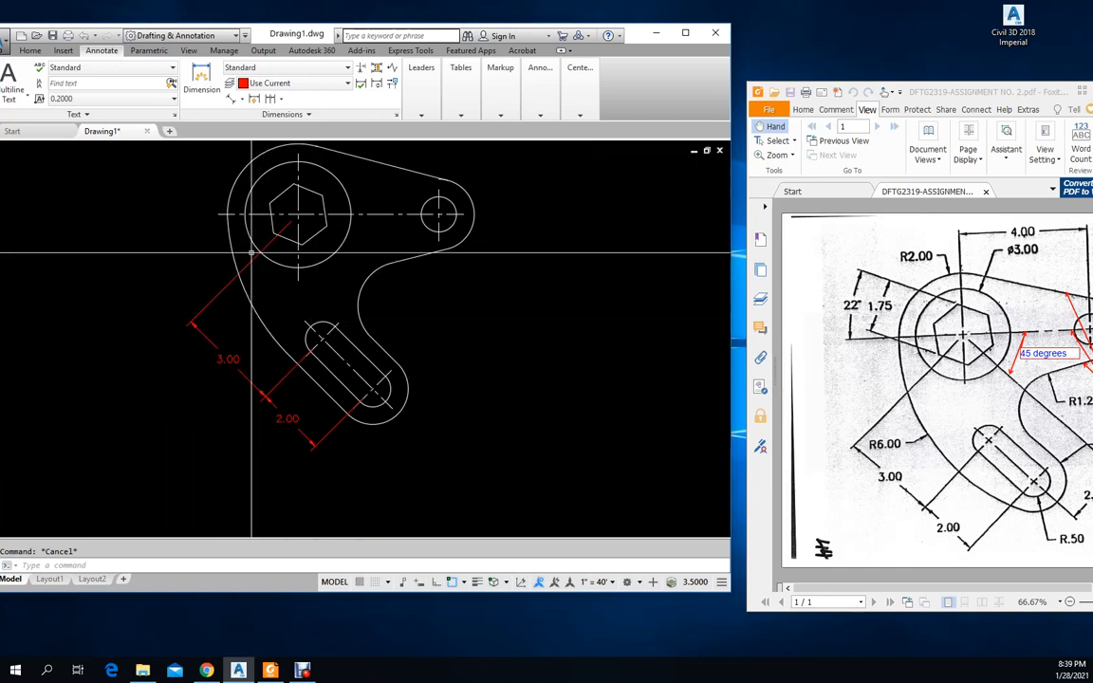
pyautogui.press('Return')
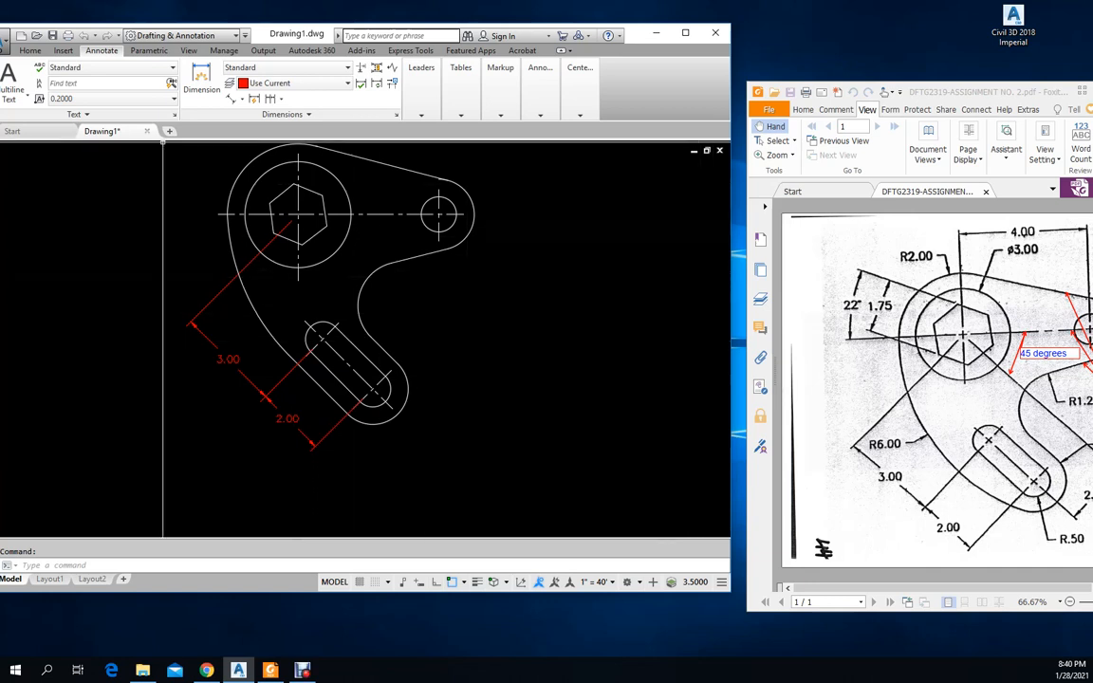
pyautogui.click(232, 99)
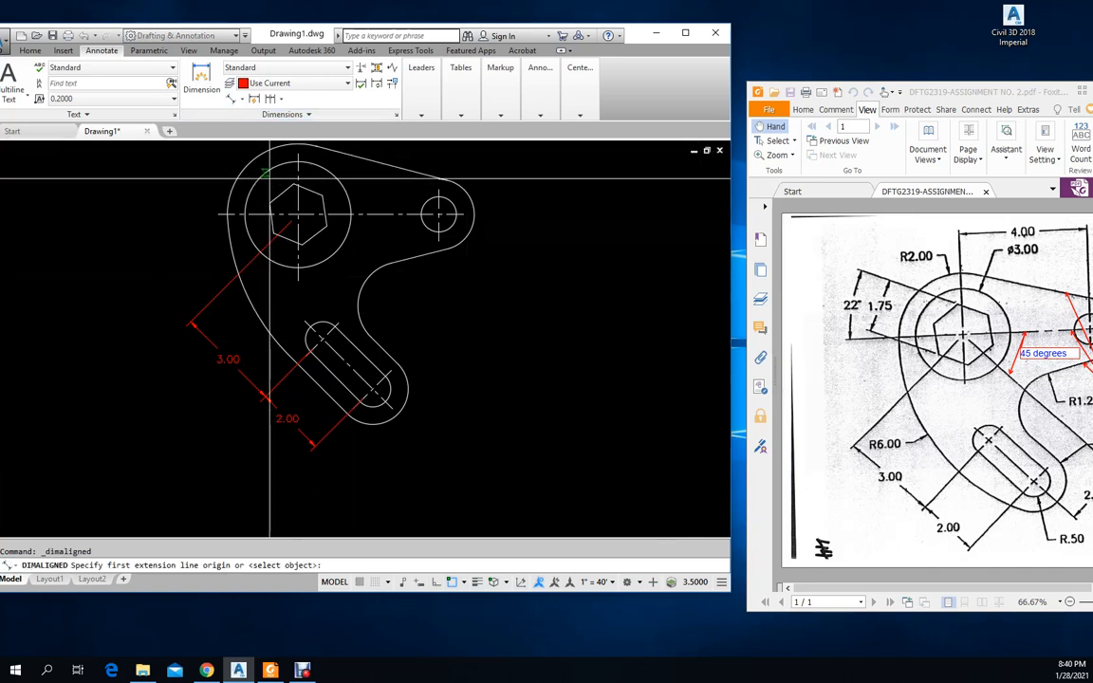
pyautogui.click(294, 183)
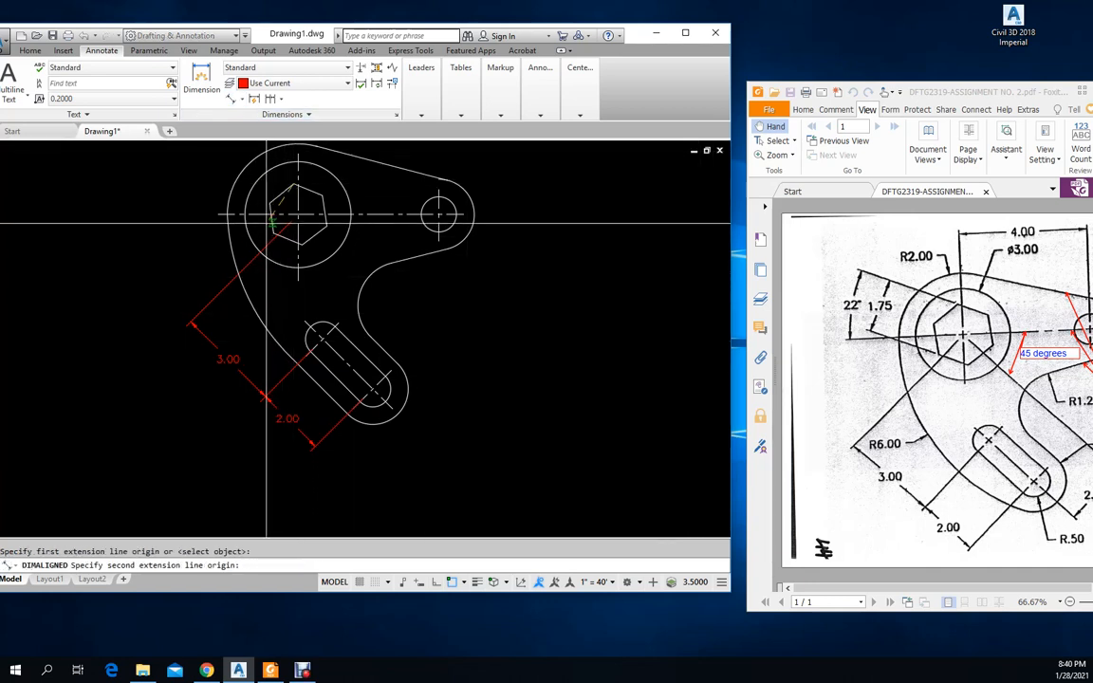
pyautogui.click(285, 230)
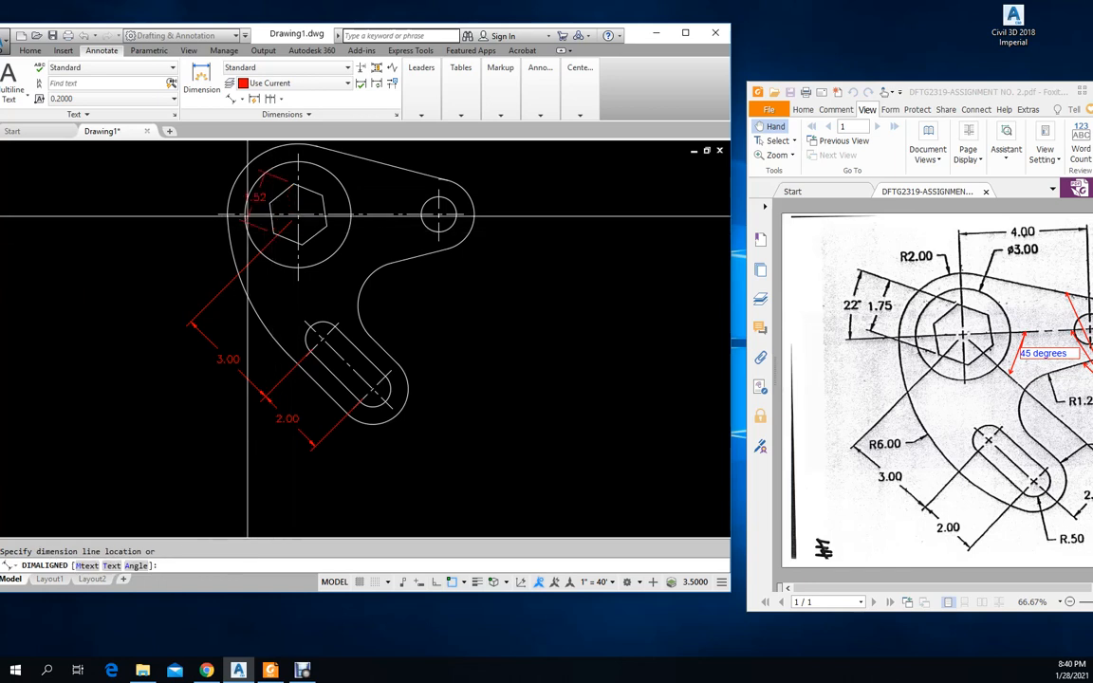
pyautogui.click(198, 200)
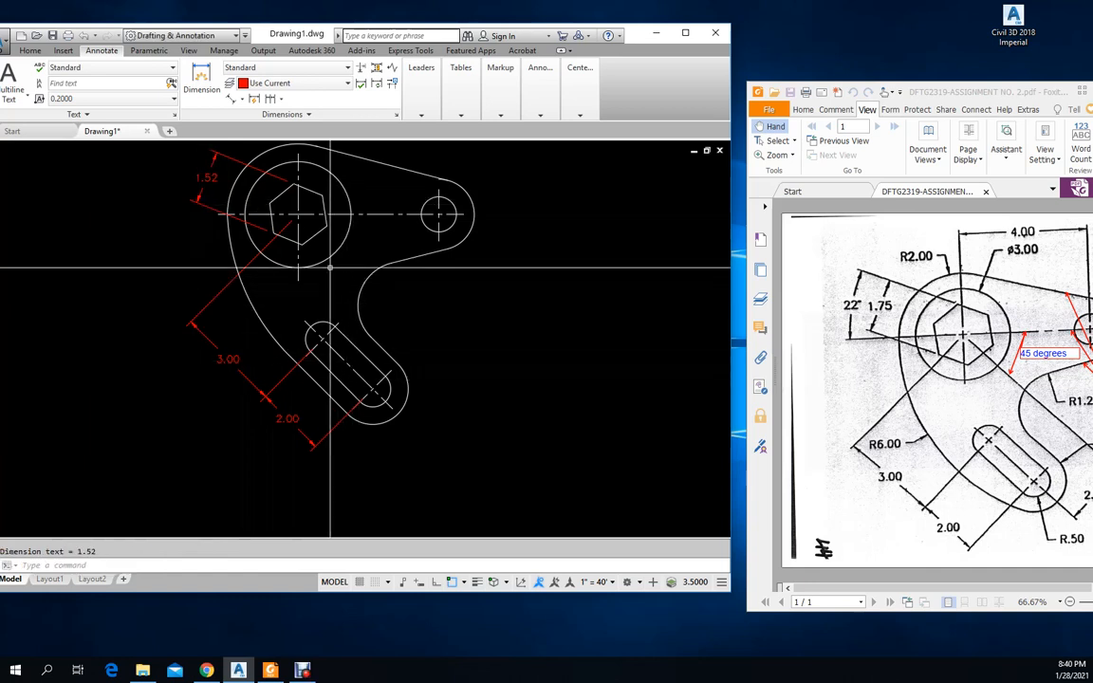
# Stretch the horizontal centerline's left end straight outward beyond the hexagon dimension with Ortho on
pyautogui.click(230, 217)
pyautogui.click(218, 214)
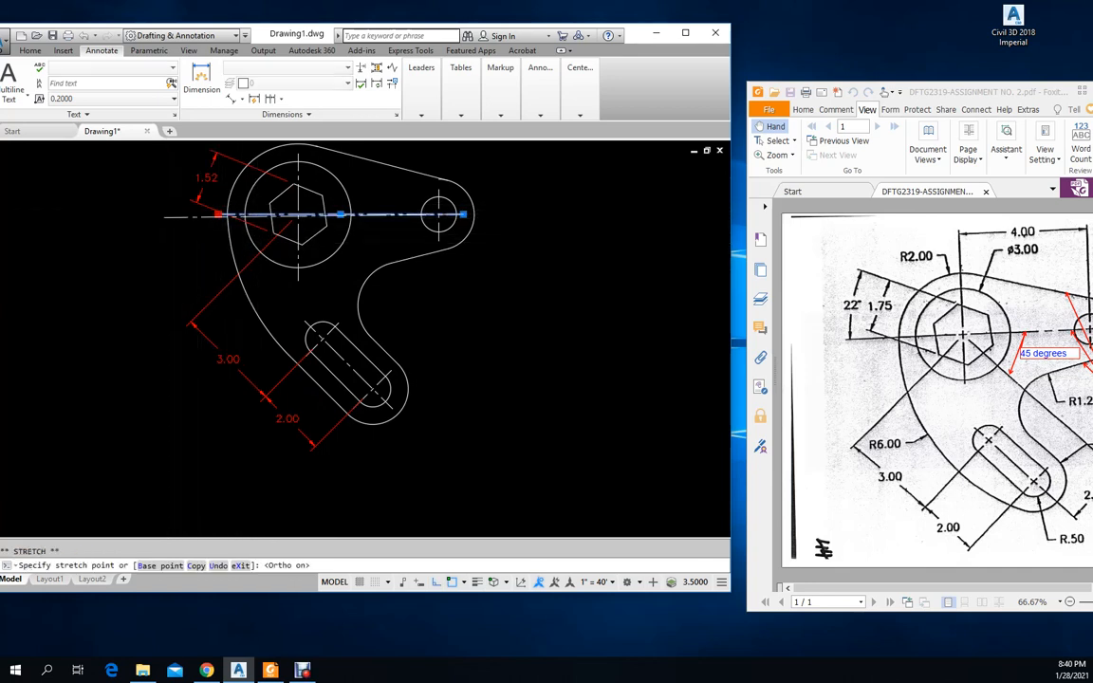
pyautogui.click(157, 216)
pyautogui.moveTo(205, 203); pyautogui.dragTo(225, 279, button='middle')
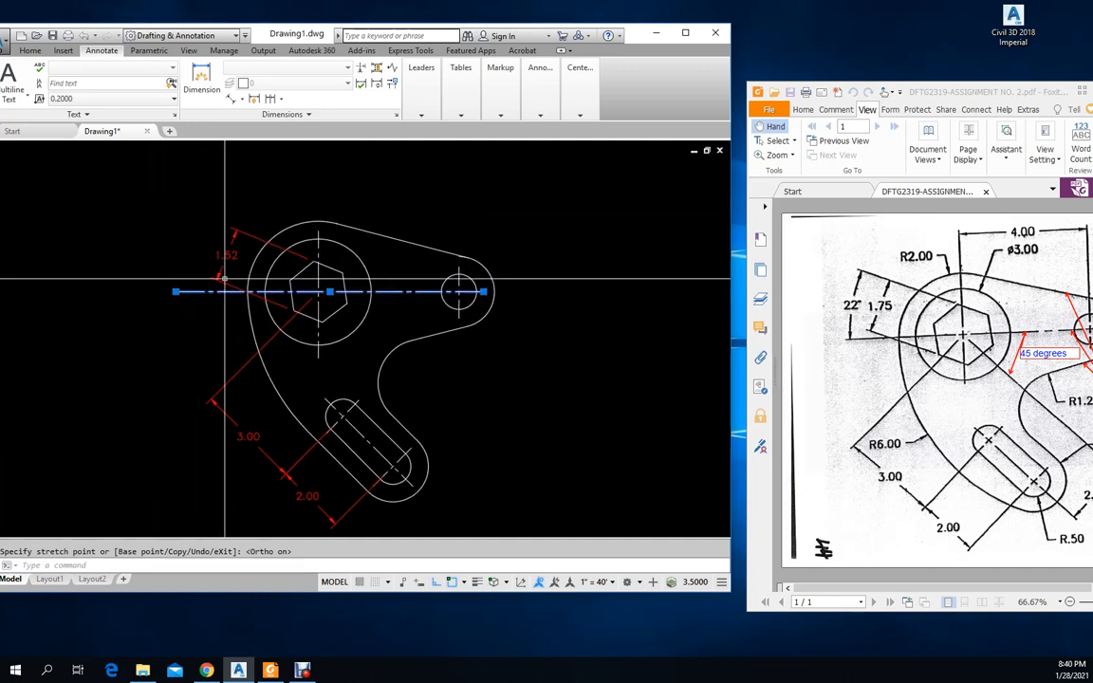
pyautogui.press('Escape')
pyautogui.press('Escape')
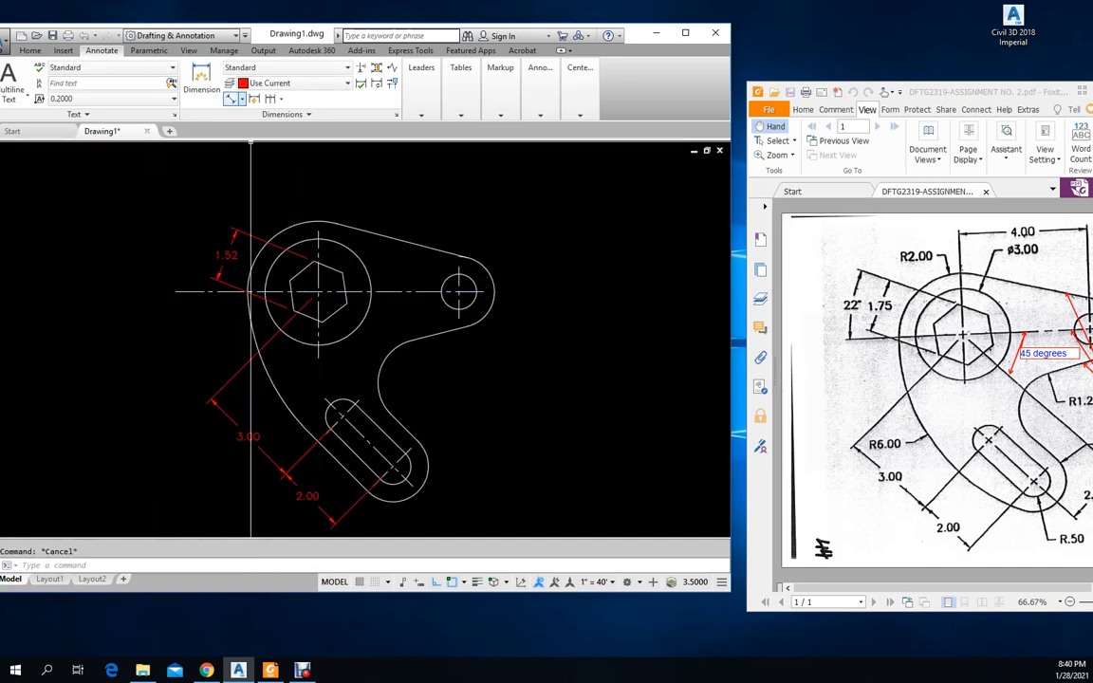
pyautogui.click(242, 99)
pyautogui.click(258, 171)
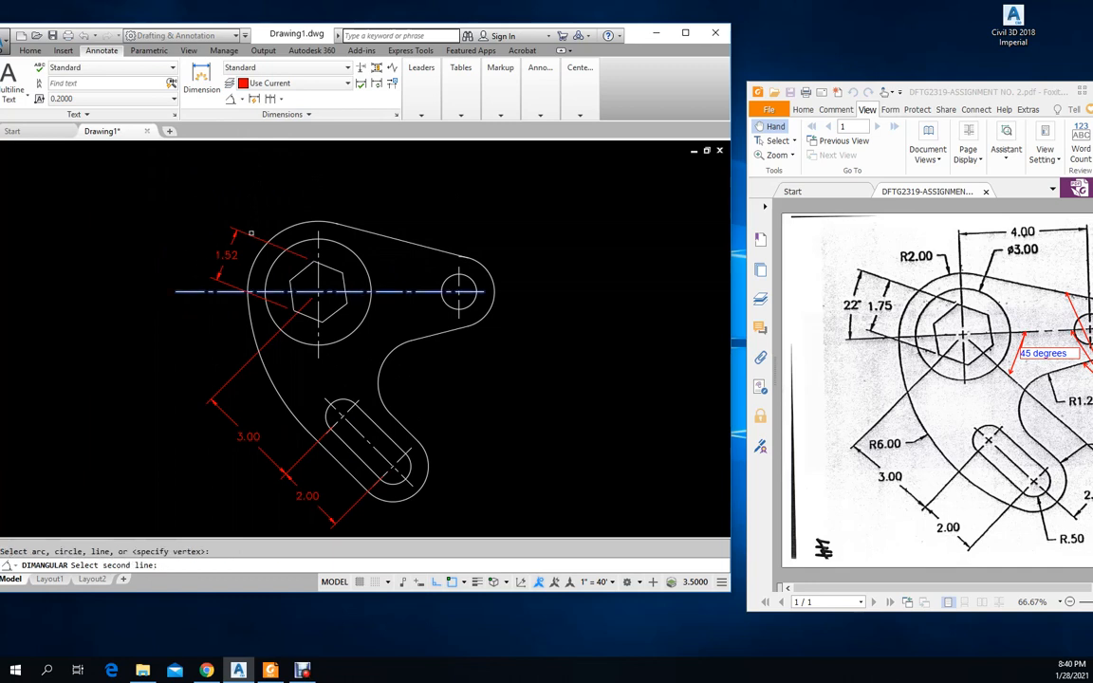
pyautogui.press('Escape')
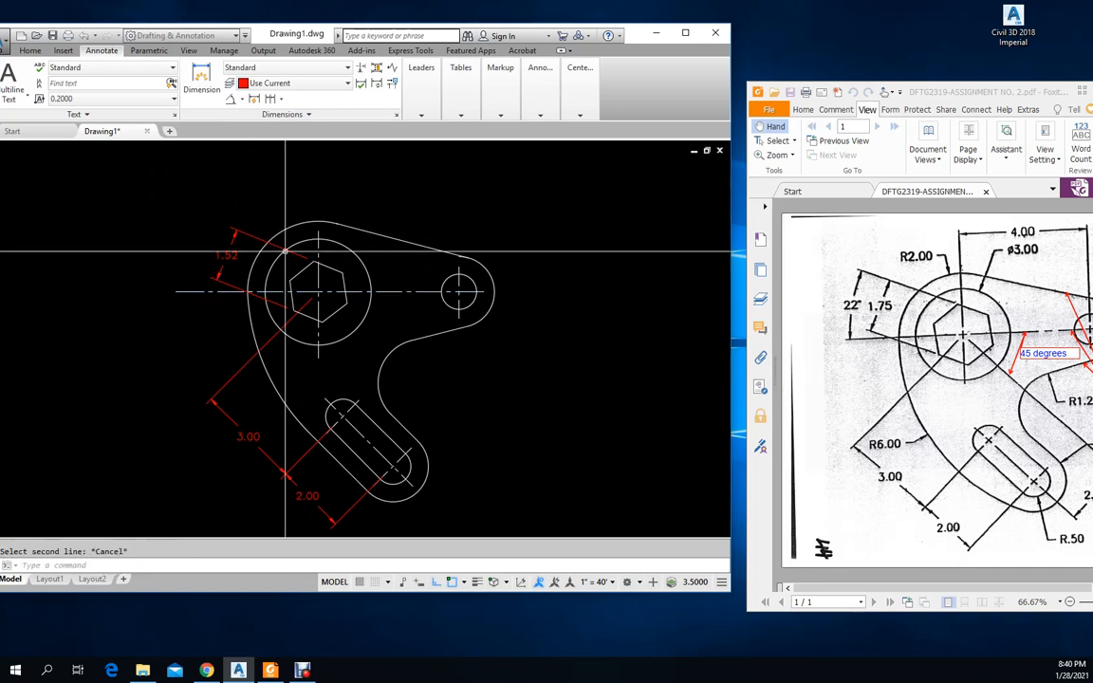
pyautogui.press('Return')
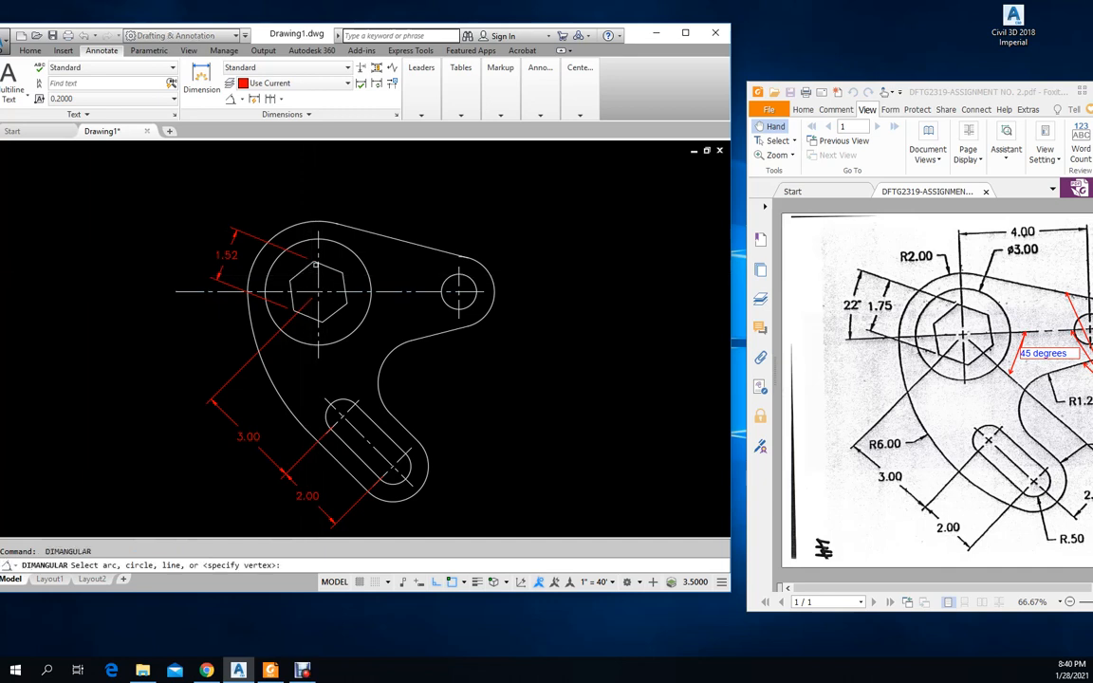
pyautogui.press('Escape')
# With Ortho off, draw a helper line along the hexagon dimension's upper extension line, from its inner part to its outer end
pyautogui.write('l')
pyautogui.press('Return')
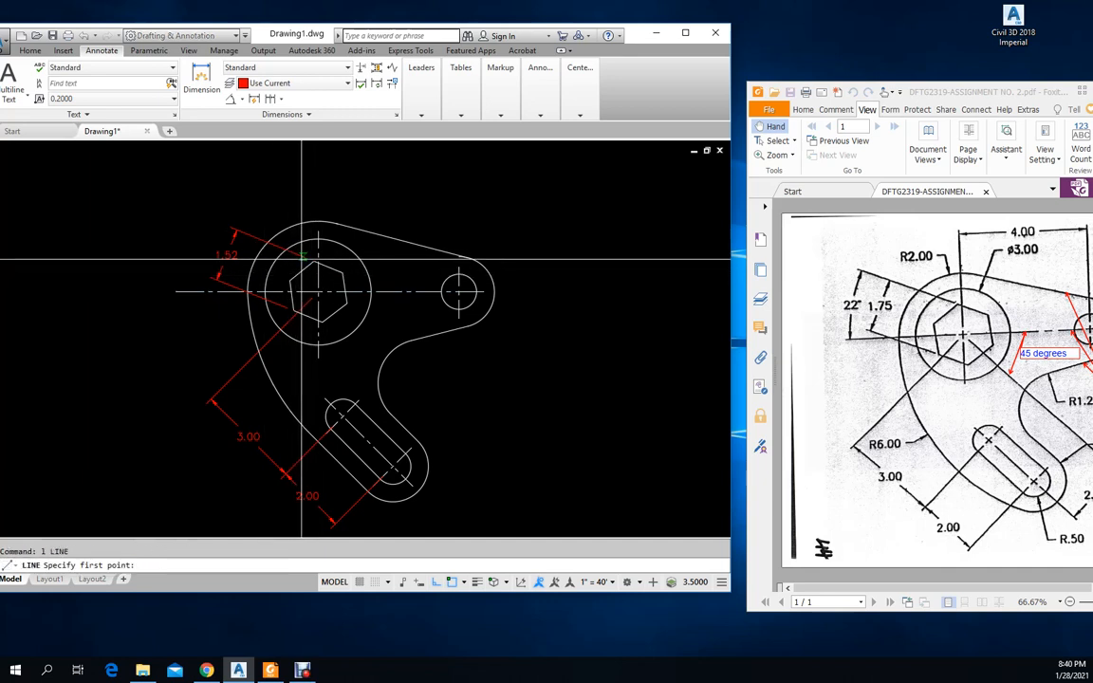
pyautogui.write('end')
pyautogui.press('Return')
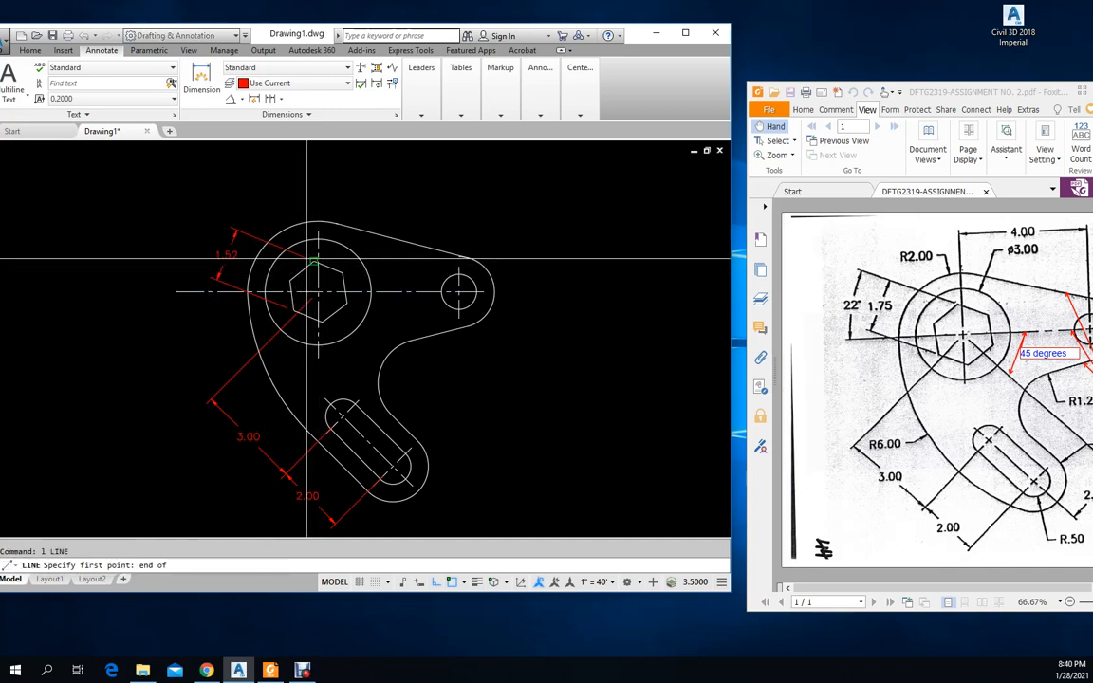
pyautogui.scroll(3, 302, 257)
pyautogui.click(237, 214)
pyautogui.click(311, 254)
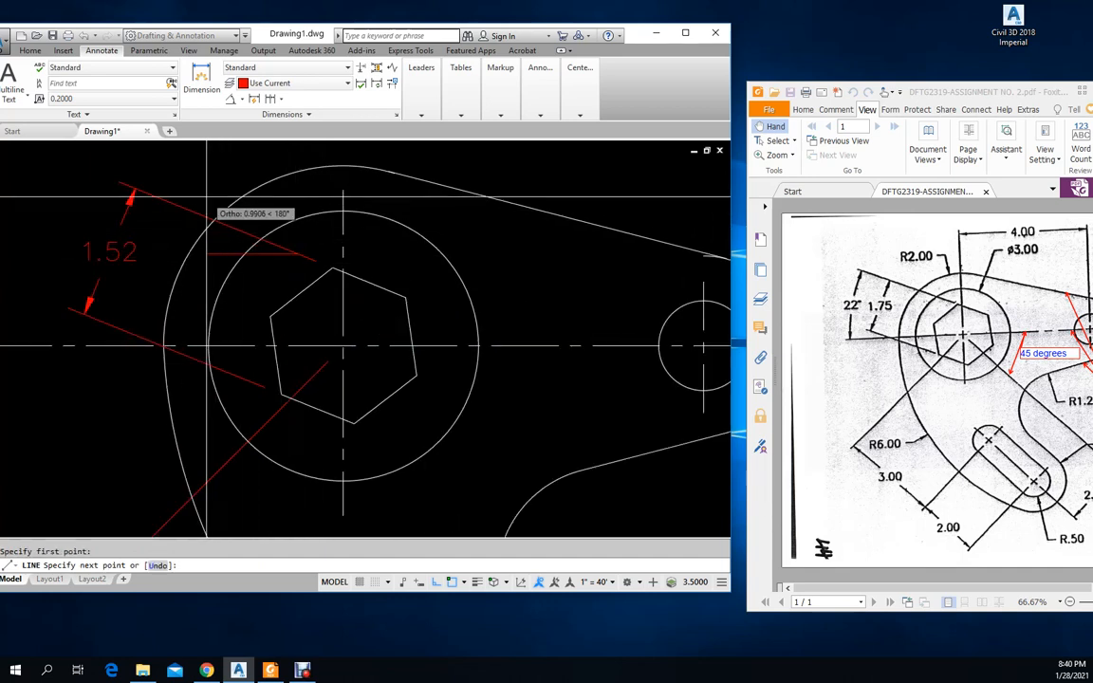
pyautogui.press('F8')
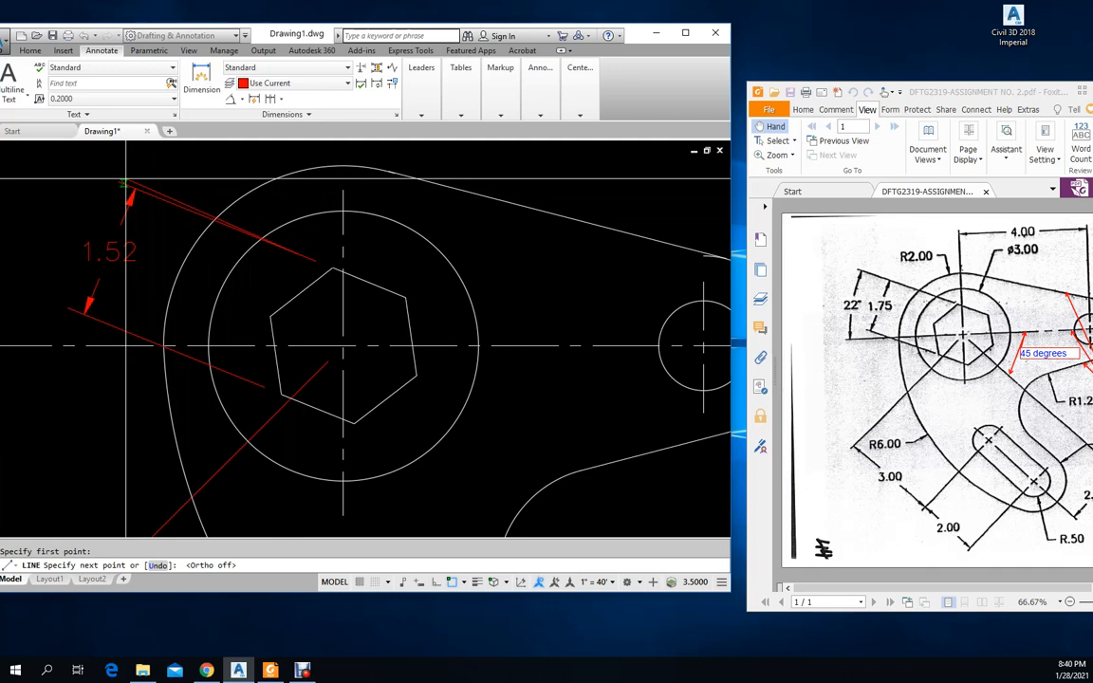
pyautogui.press('Escape')
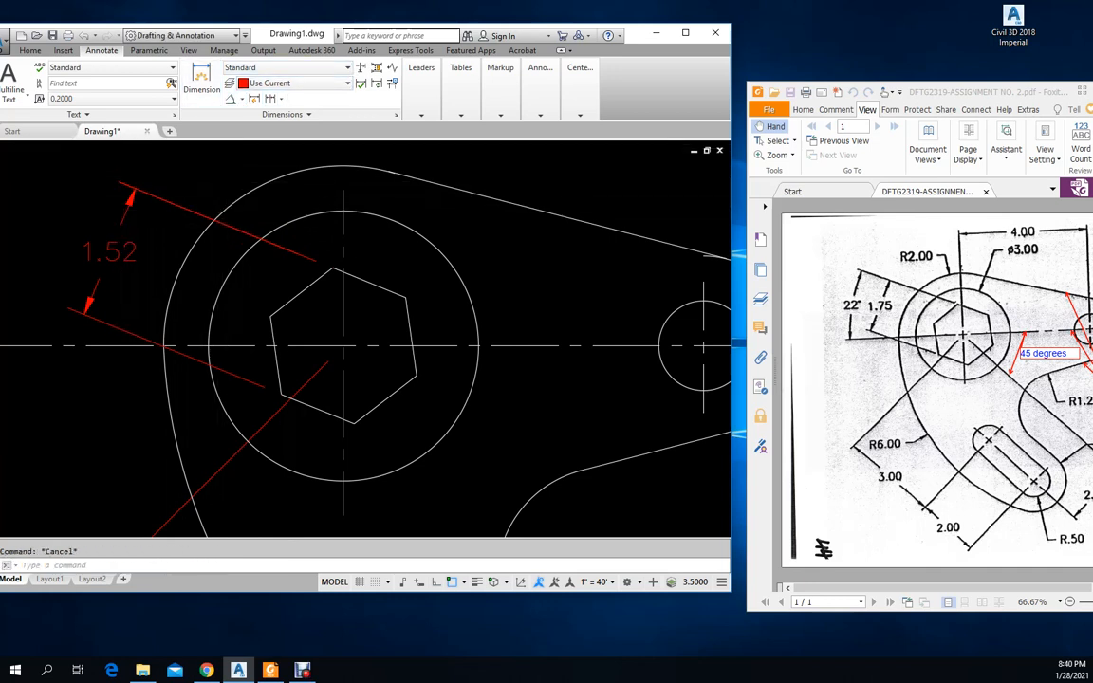
# Add an angular dimension between the helper line and the horizontal centerline, placing its arc outside the hexagon dimension
pyautogui.click(231, 99)
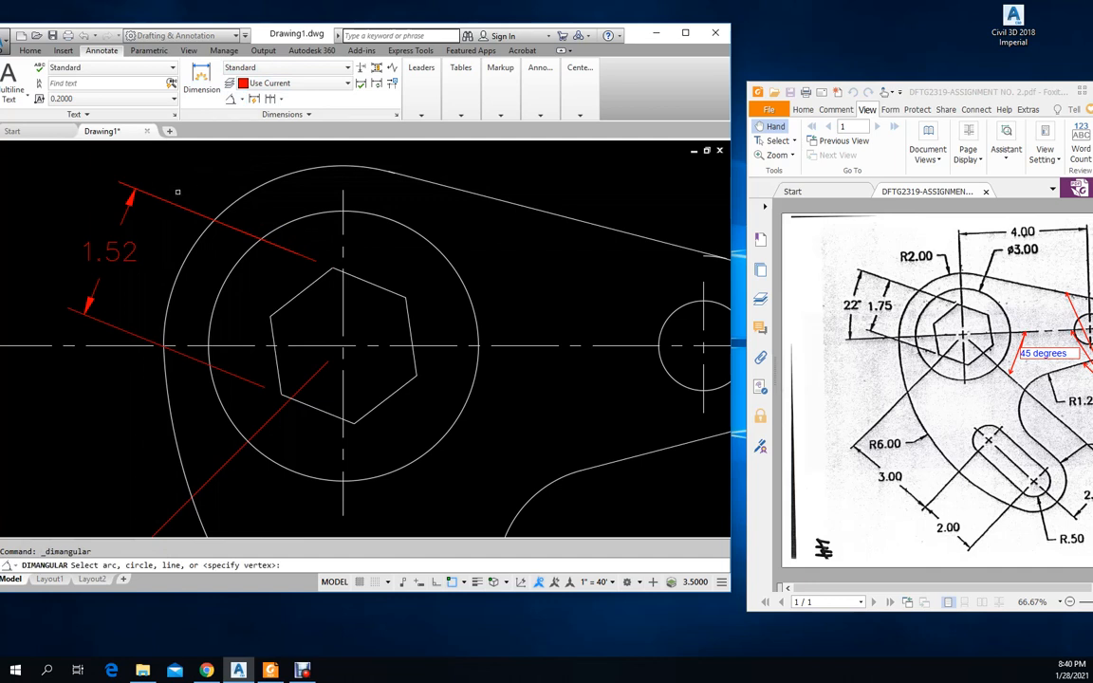
pyautogui.click(128, 185)
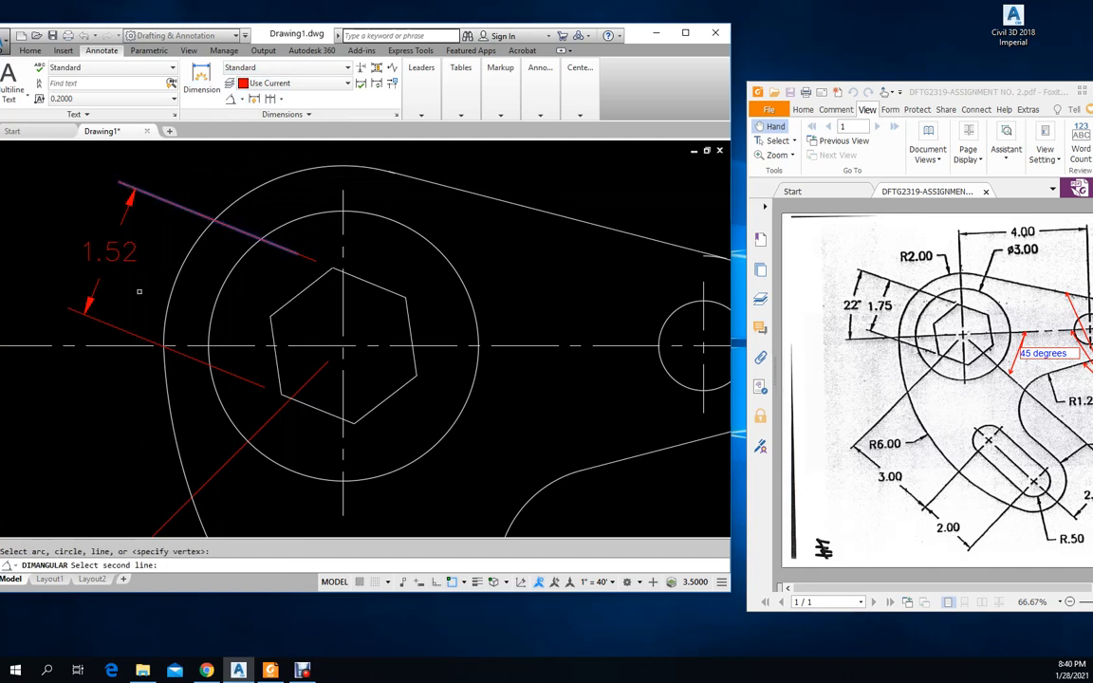
pyautogui.click(92, 346)
pyautogui.scroll(-4, 67, 290)
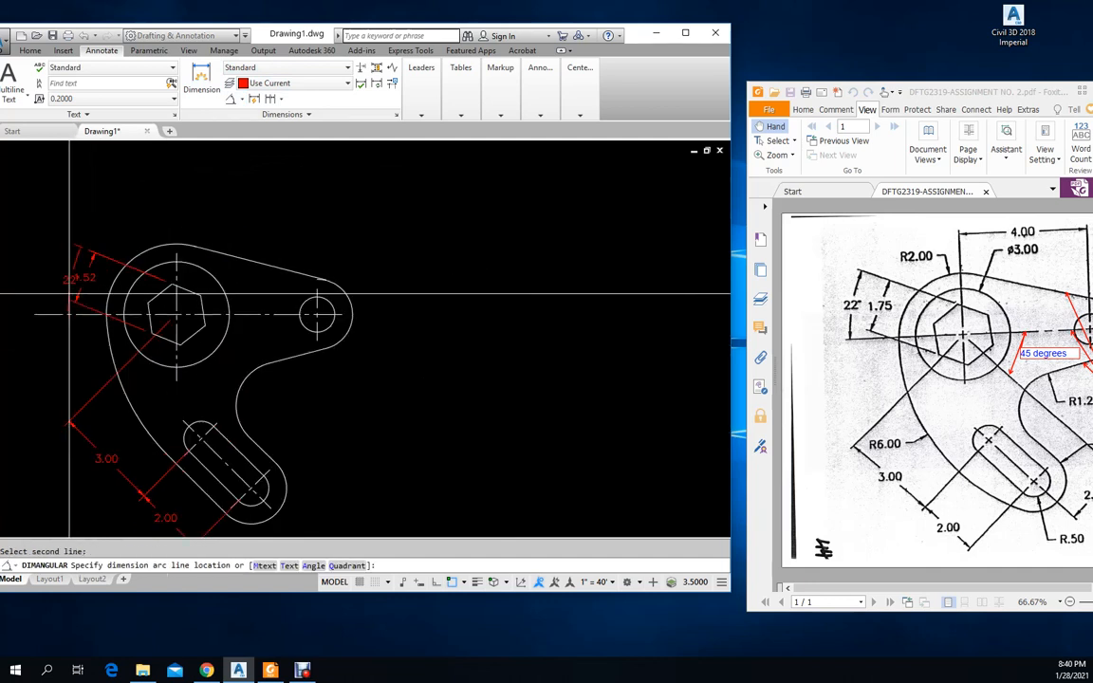
pyautogui.click(54, 258)
pyautogui.press('Escape')
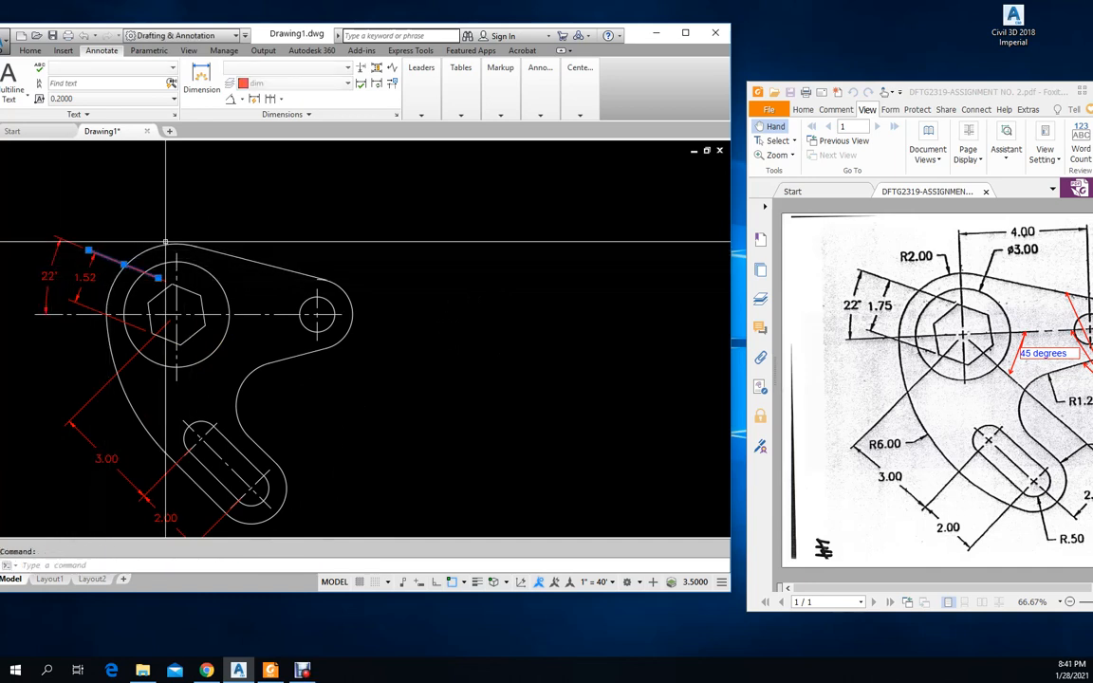
# Erase the helper line on the hexagon dimension's upper extension line
pyautogui.press('Delete')
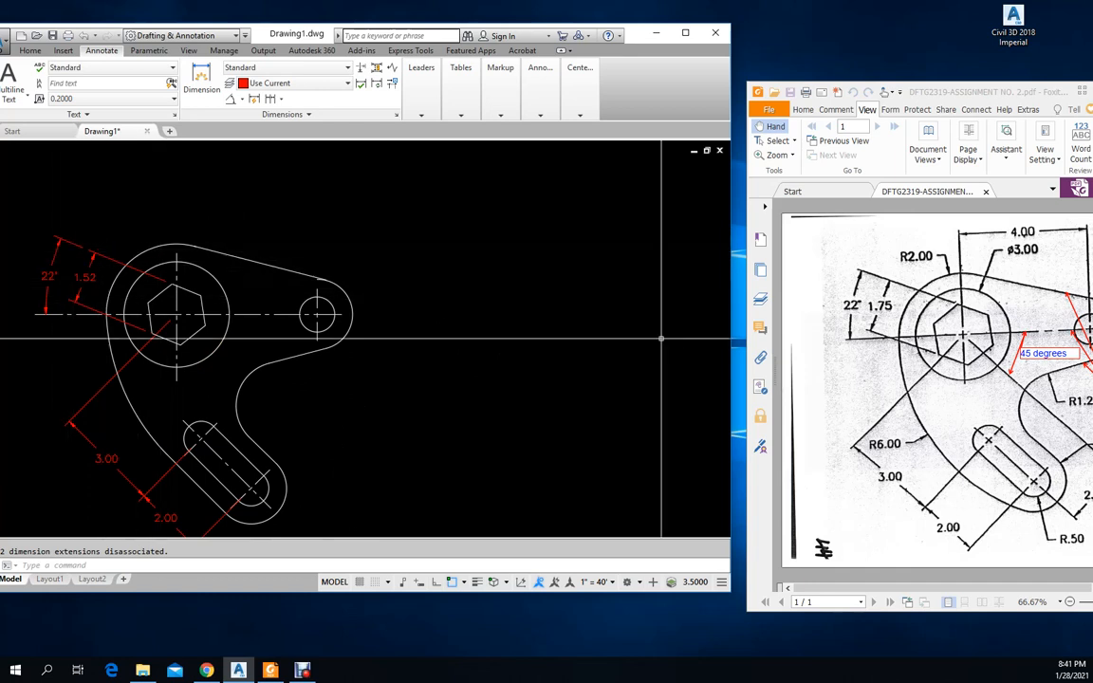
pyautogui.click(196, 333)
pyautogui.press('Escape')
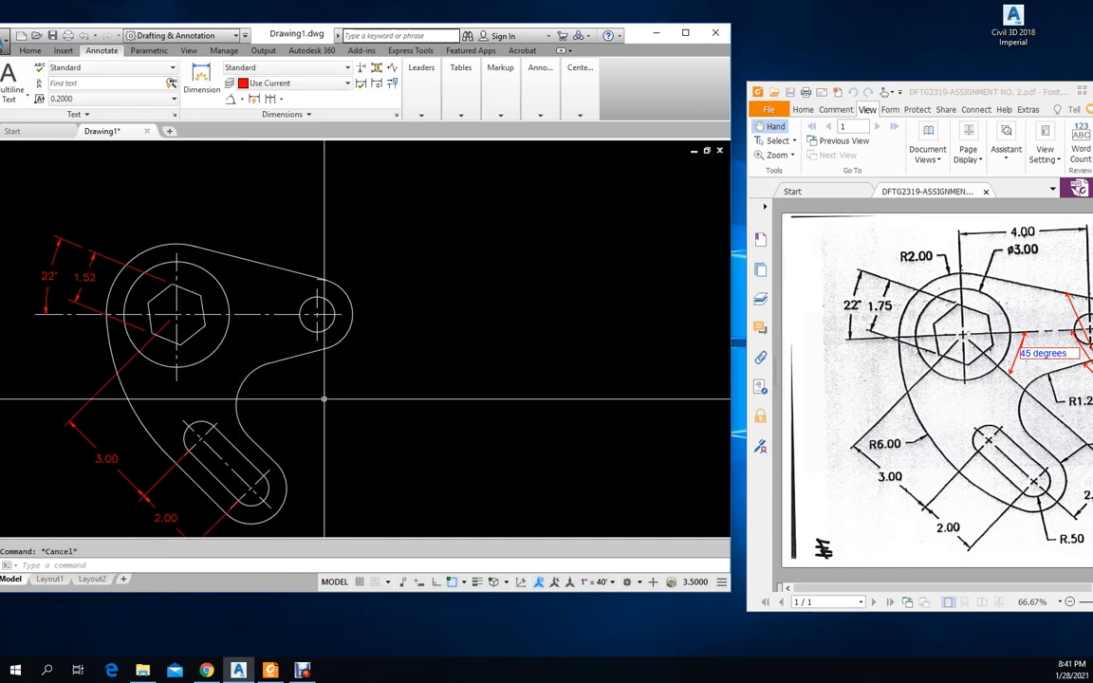
# Reposition the reference PDF window so more of the assignment drawing's right-hand dimensions can be read
pyautogui.scroll(-2, 342, 334)
pyautogui.scroll(2, 308, 411)
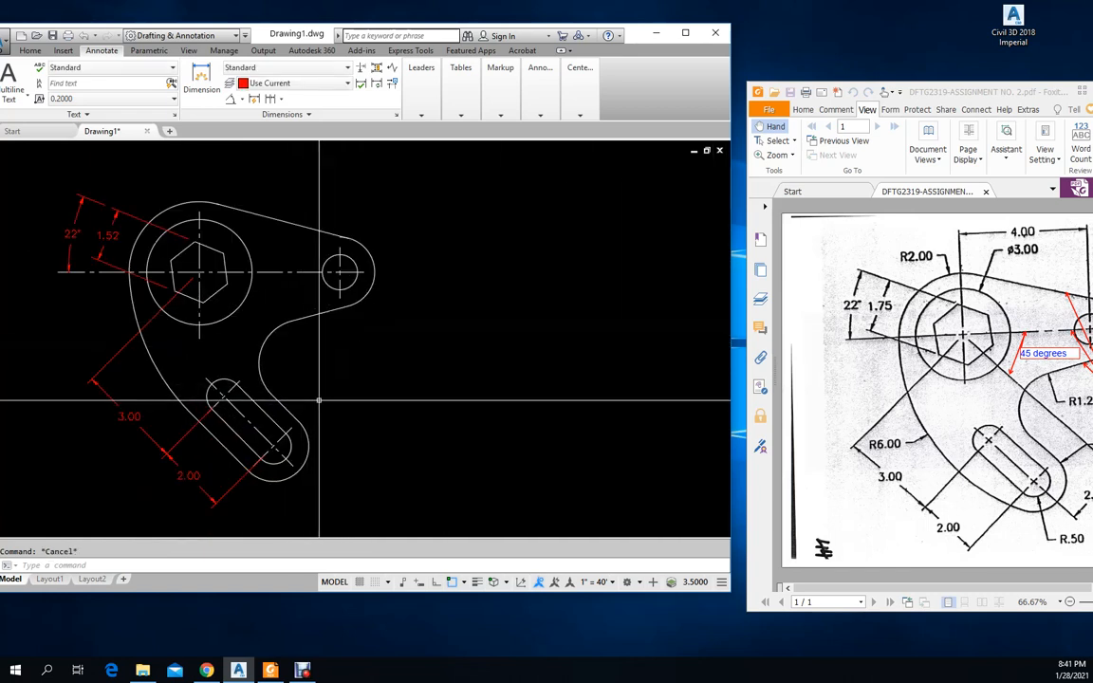
pyautogui.moveTo(320, 406); pyautogui.dragTo(369, 399, button='middle')
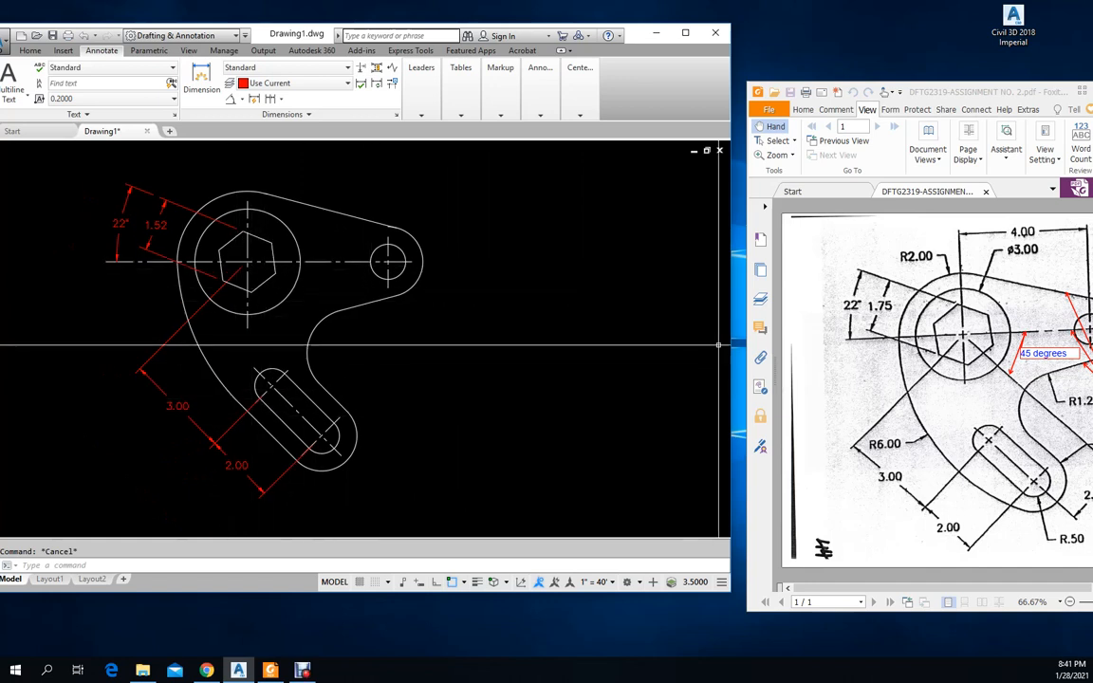
pyautogui.moveTo(1001, 96); pyautogui.dragTo(946, 98)
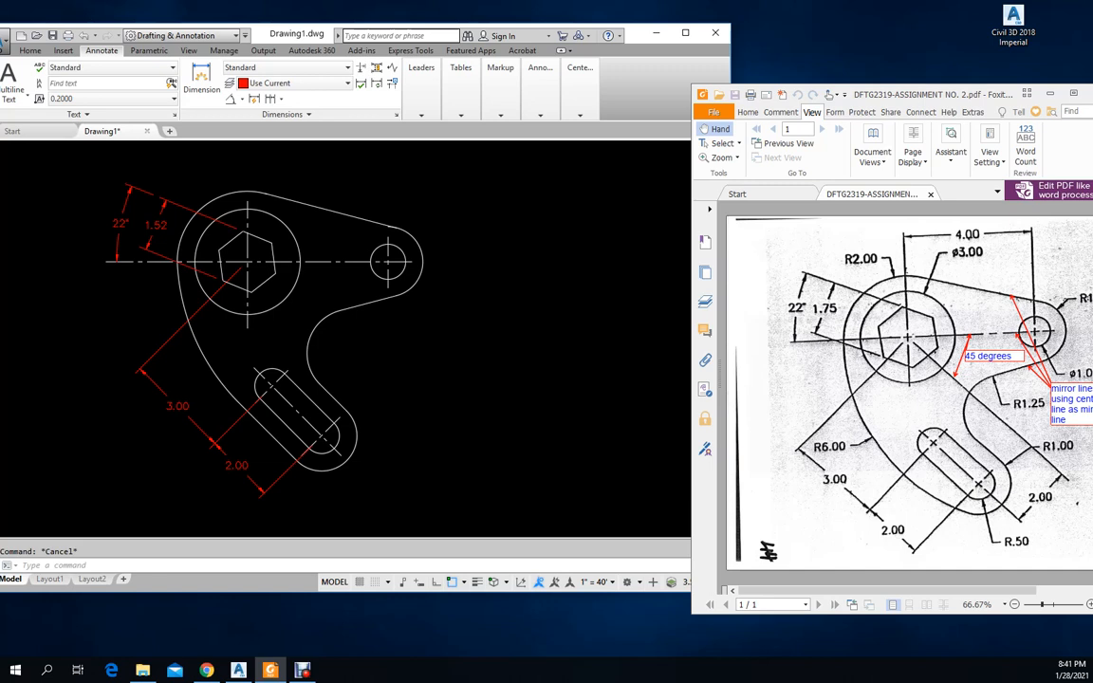
# Copy the slot's long 45-degree centerline into the empty area between the two arms
pyautogui.click(371, 371)
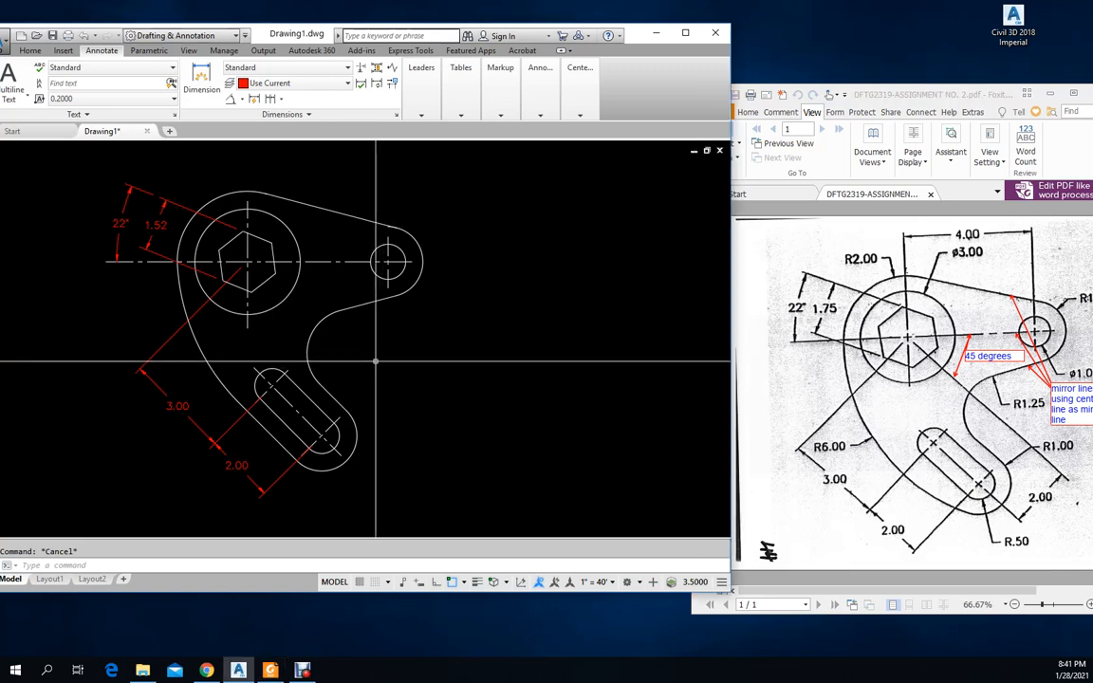
pyautogui.write('1')
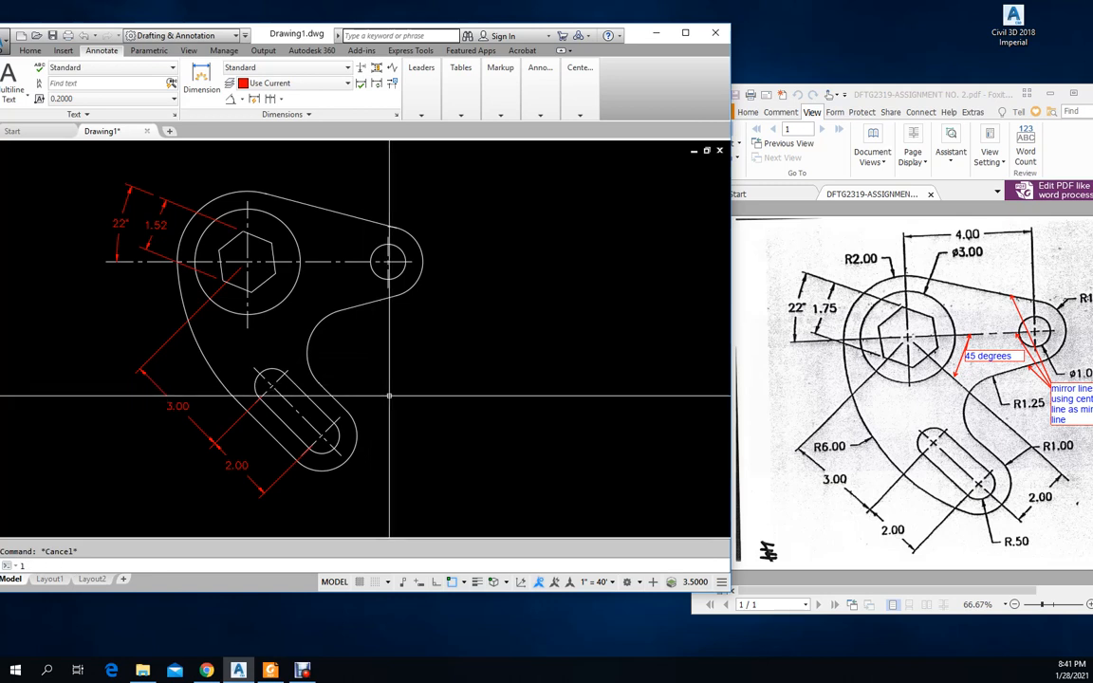
pyautogui.press('BackSpace')
pyautogui.write('cp')
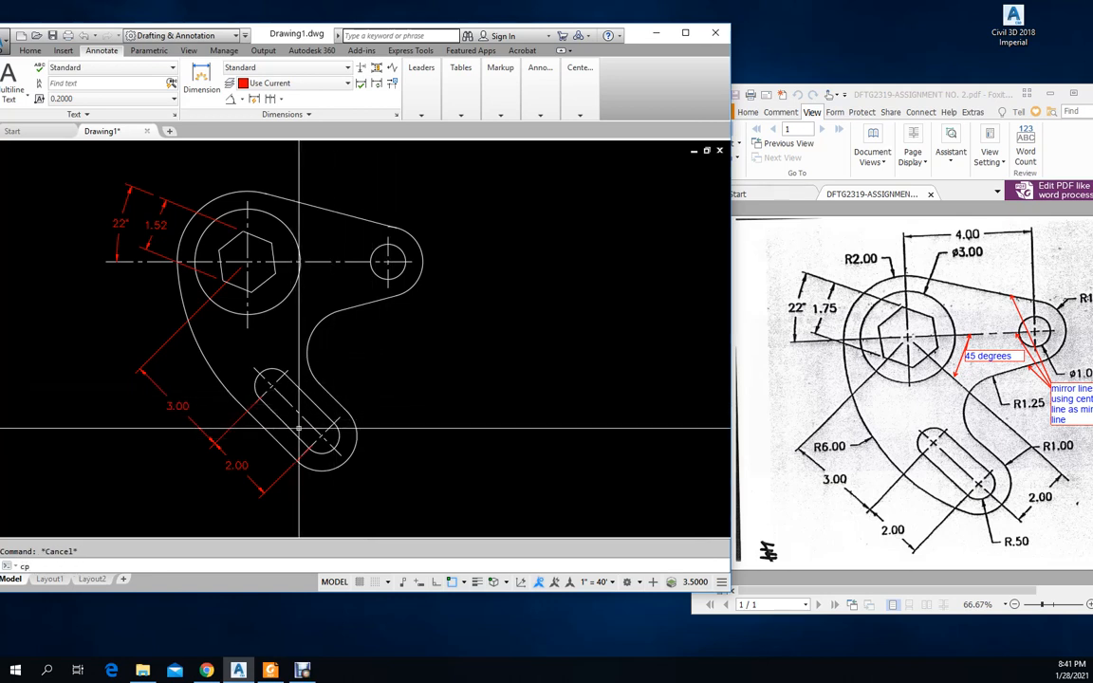
pyautogui.press('Return')
pyautogui.press('Return')
pyautogui.click(328, 441)
pyautogui.click(392, 410)
pyautogui.press('Escape')
# Move the copied diagonal centerline so its upper end sits at the center of the large circle
pyautogui.write('m')
pyautogui.press('Return')
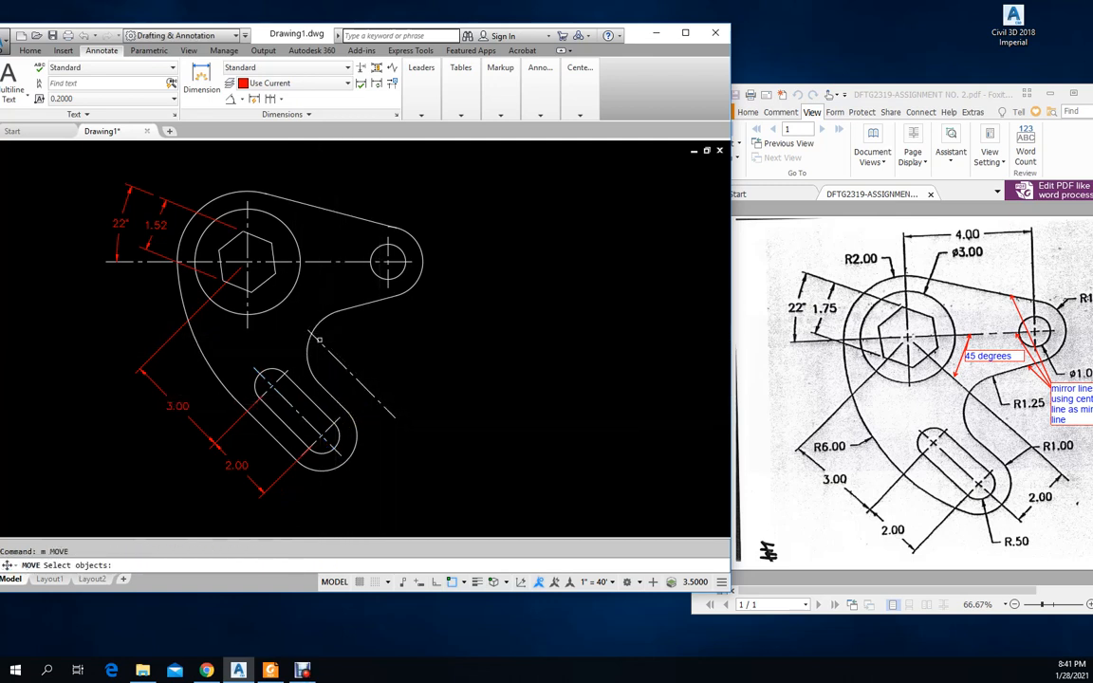
pyautogui.press('Return')
pyautogui.click(310, 331)
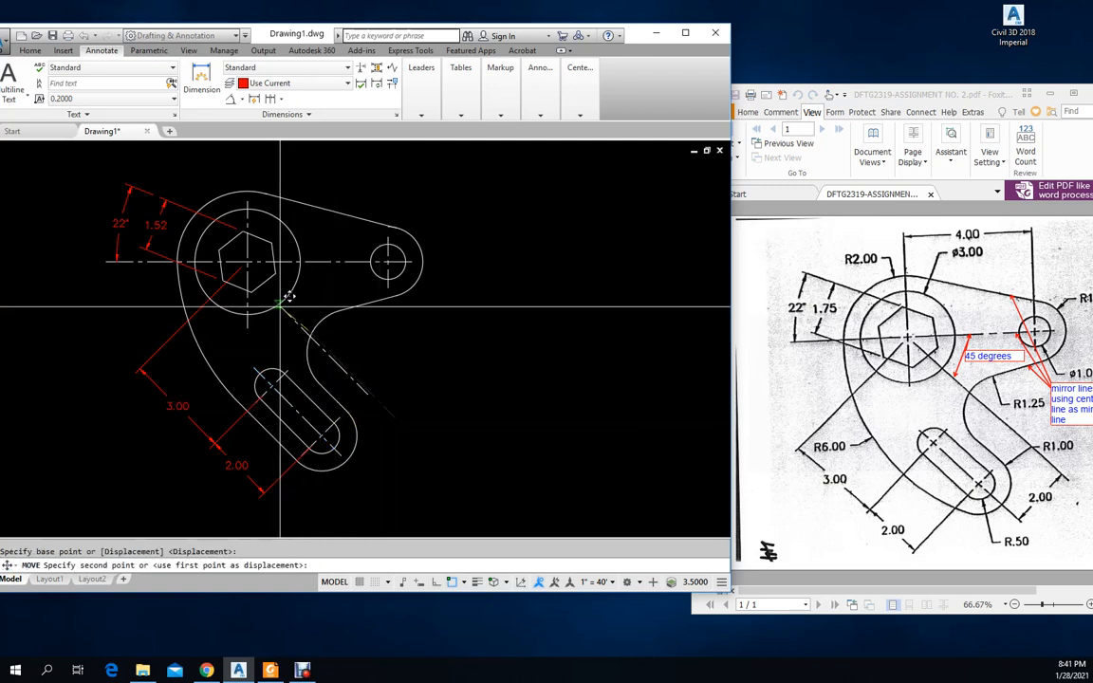
pyautogui.write('cen')
pyautogui.press('Return')
pyautogui.click(287, 301)
pyautogui.press('Escape')
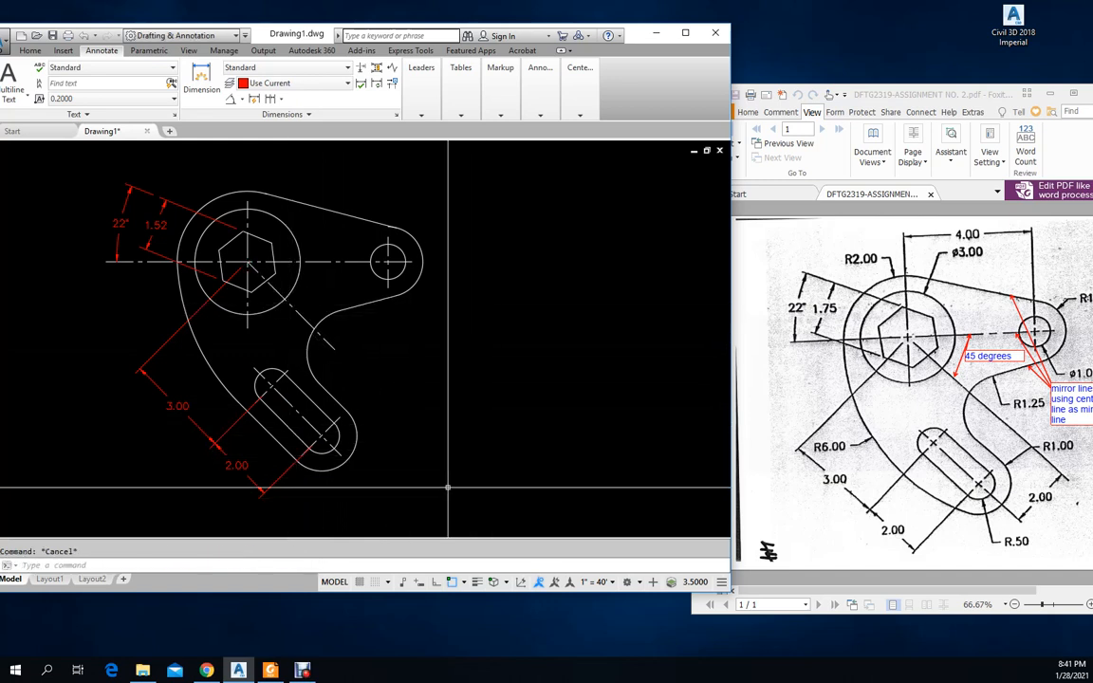
# Draw a temporary diagonal boundary line beyond the slotted arm and extend the moved centerline to it
pyautogui.write('l')
pyautogui.press('Return')
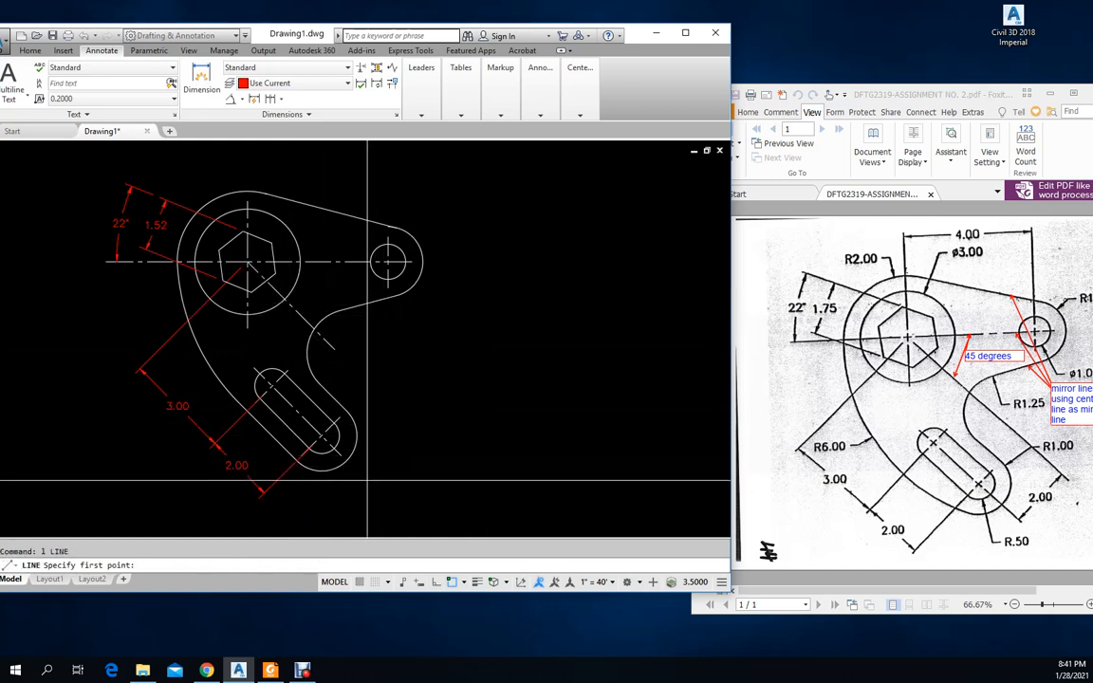
pyautogui.click(368, 481)
pyautogui.write('ex')
pyautogui.press('Return')
pyautogui.press('Return')
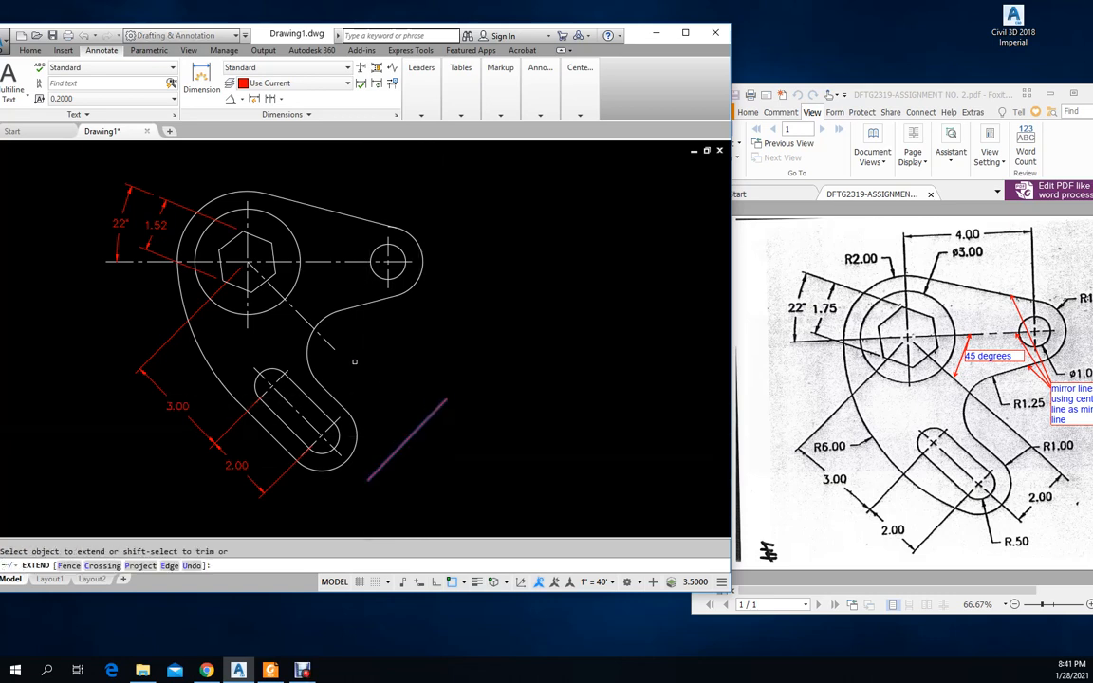
pyautogui.press('Return')
# Erase the temporary diagonal boundary line beyond the slotted arm
pyautogui.write('e')
pyautogui.press('Return')
pyautogui.click(430, 416)
pyautogui.press('Return')
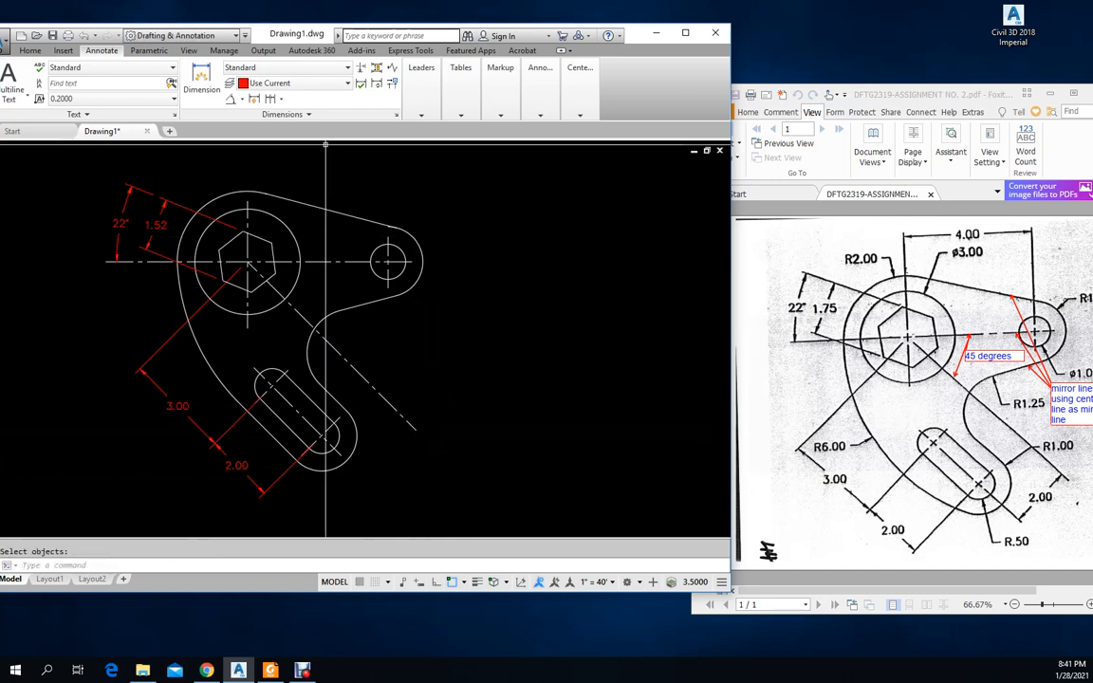
# Match the extended diagonal centerline's properties to the slot's center-to-center dimension
pyautogui.click(30, 51)
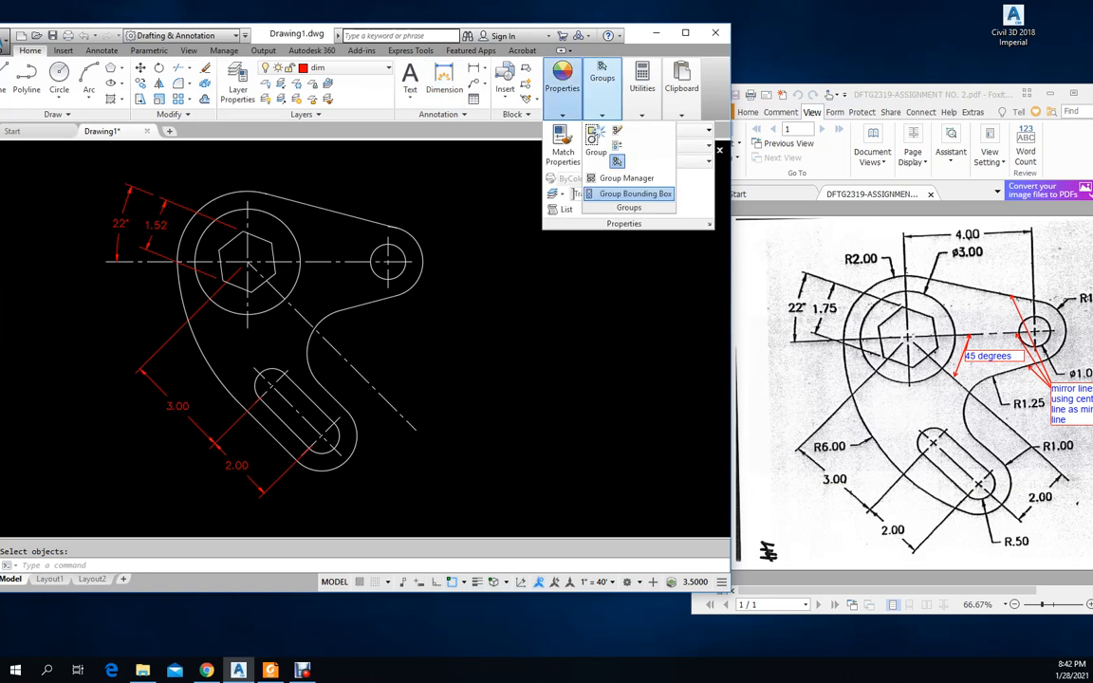
pyautogui.click(563, 147)
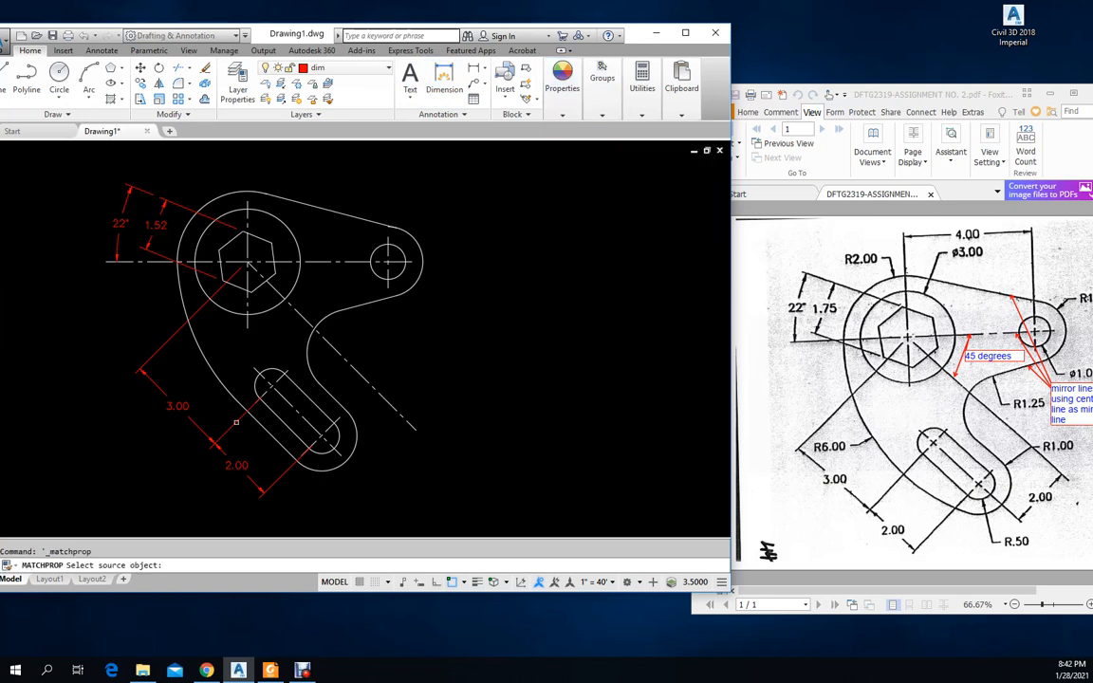
pyautogui.click(224, 431)
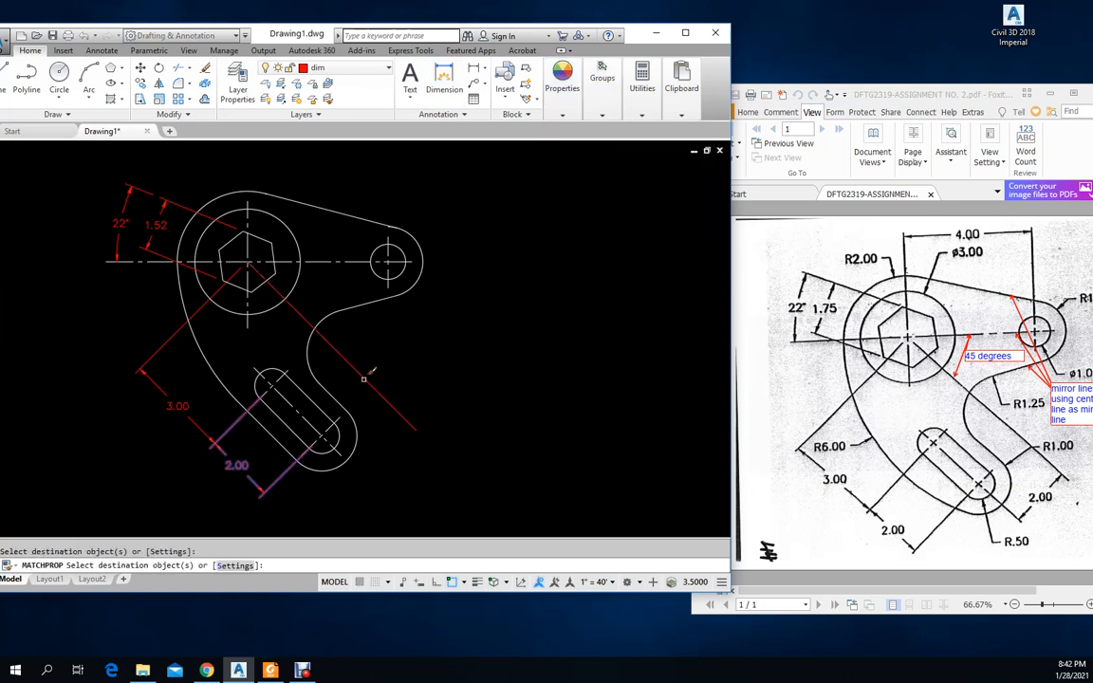
pyautogui.press('Escape')
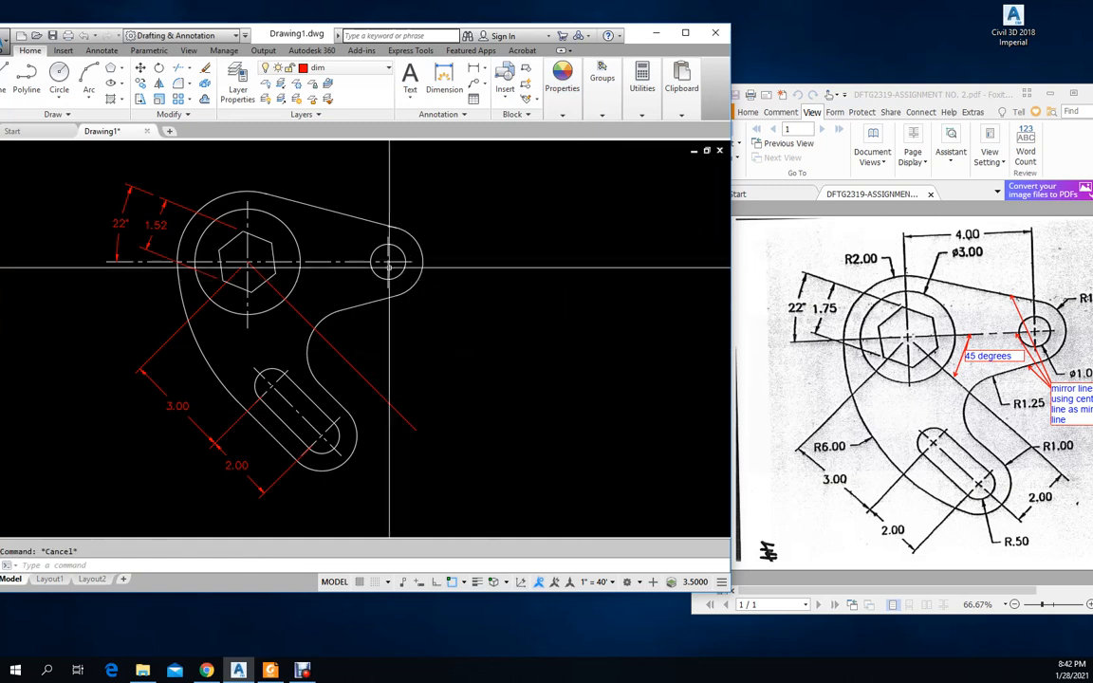
# Break off the upper end of the diagonal extension line to leave a gap at the hexagon's center
pyautogui.write('br')
pyautogui.press('Return')
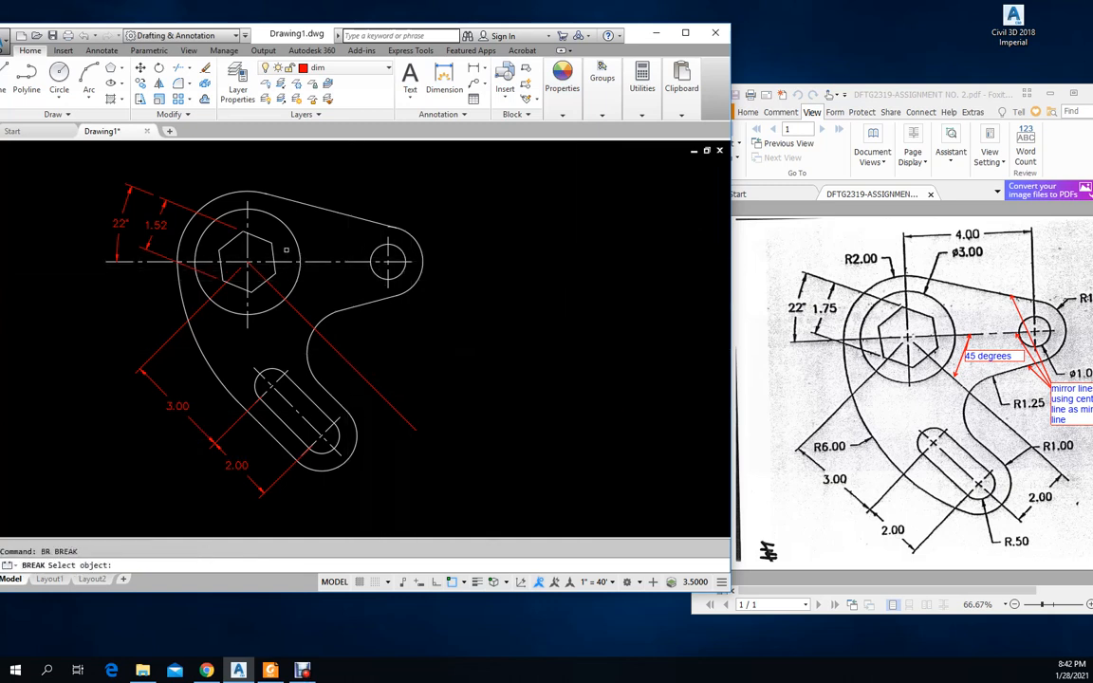
pyautogui.click(254, 270)
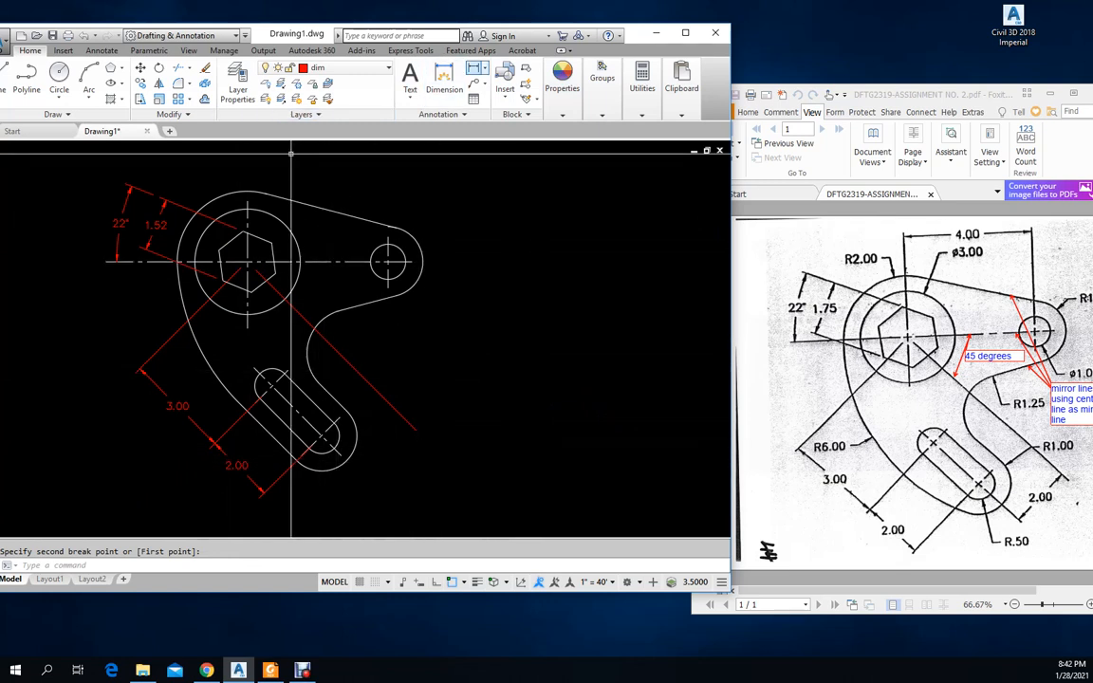
# Add an aligned dimension from the slot centerline's outer end perpendicular to the diagonal extension line, placing it beyond the arm
pyautogui.click(484, 68)
pyautogui.click(505, 114)
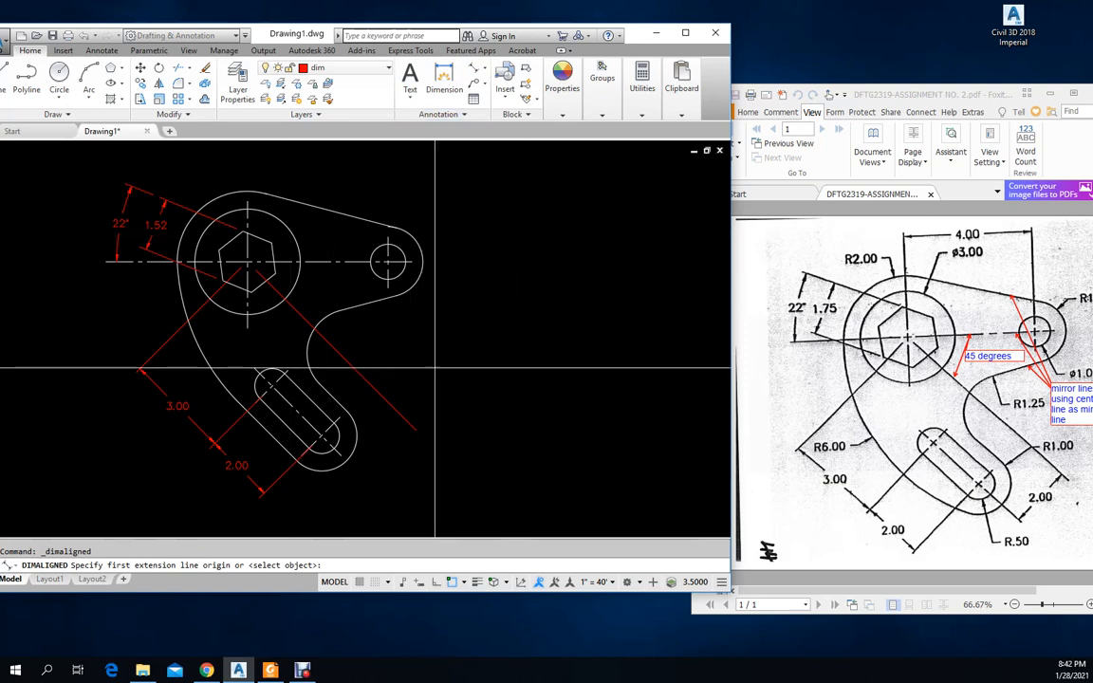
pyautogui.click(342, 456)
pyautogui.write('per')
pyautogui.press('Return')
pyautogui.click(385, 397)
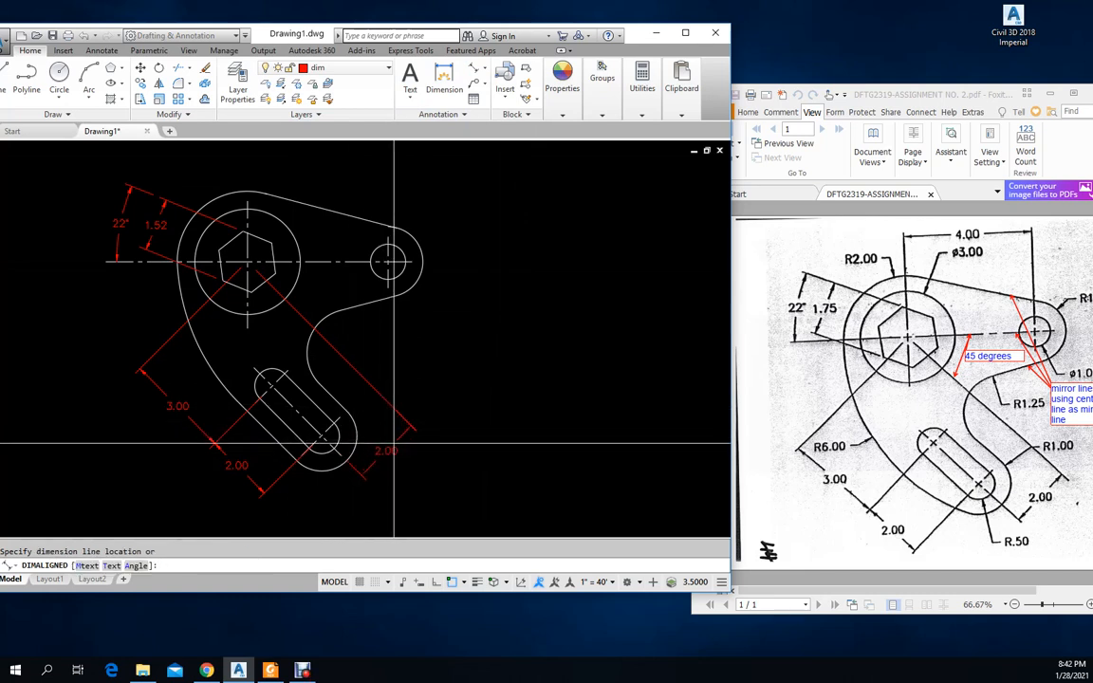
pyautogui.click(395, 444)
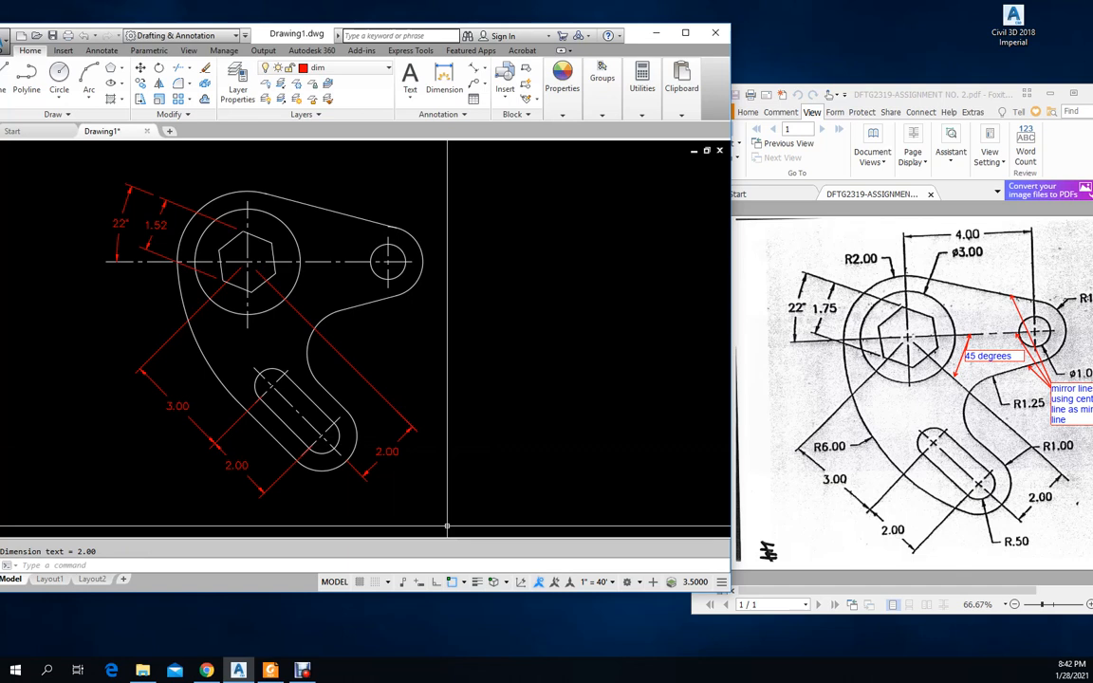
# Try stretching the slot centerline's outer end toward the new aligned dimension, and undo the stretch
pyautogui.scroll(3, 334, 448)
pyautogui.click(347, 459)
pyautogui.click(350, 463)
pyautogui.click(369, 483)
pyautogui.press('Escape')
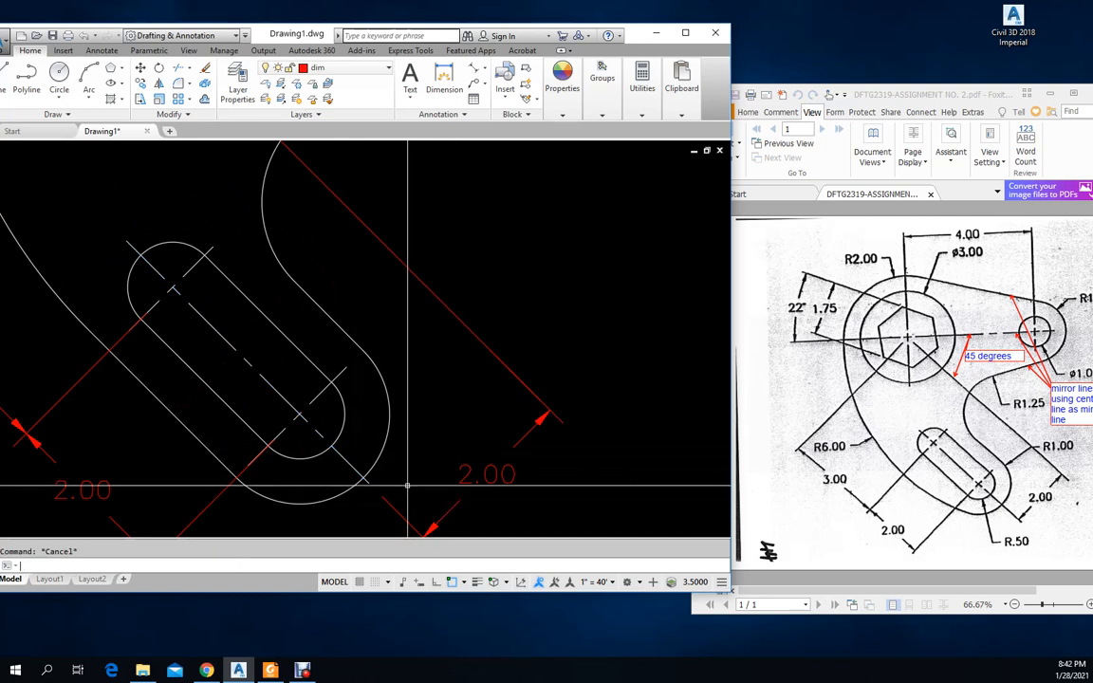
pyautogui.hotkey('ctrl', 'z')
# Draw a short line joining the slot centerline's outer end to the start of the new dimension's extension line
pyautogui.write('l')
pyautogui.press('Return')
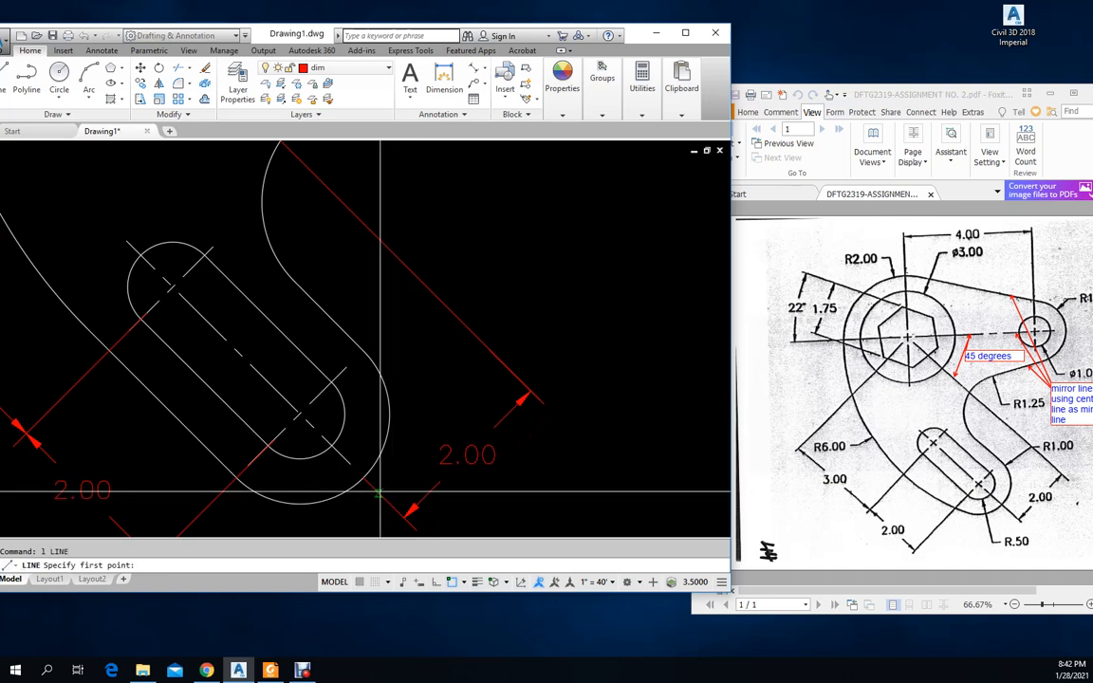
pyautogui.click(370, 482)
pyautogui.press('Escape')
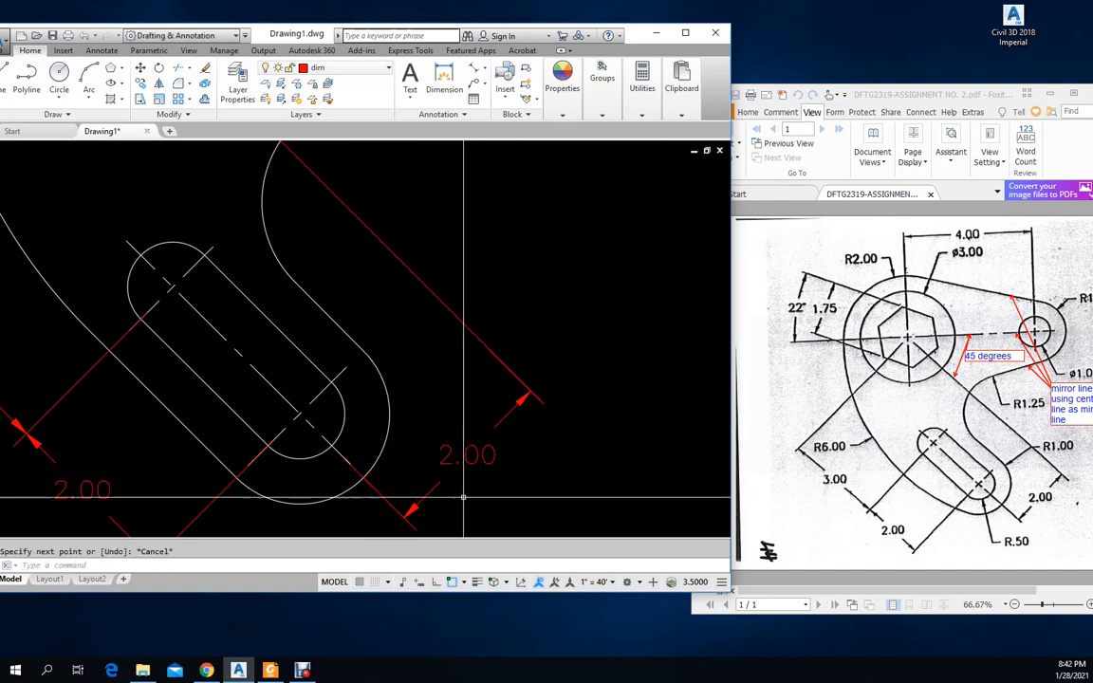
pyautogui.scroll(-2, 487, 493)
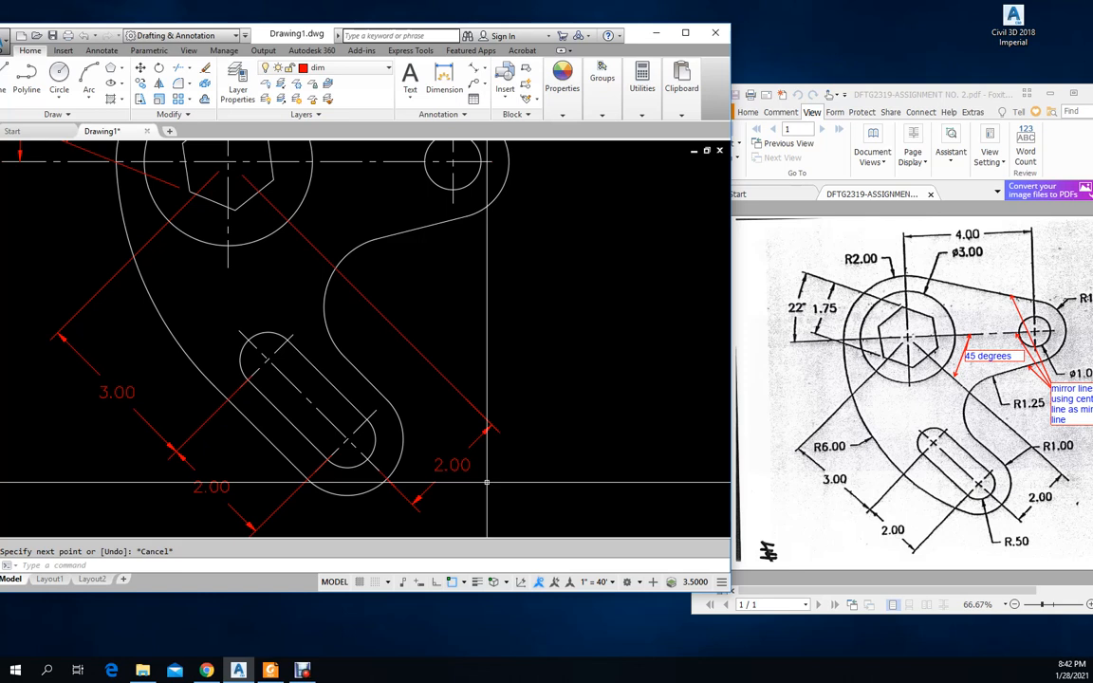
# Examine the Standard dimension style override's arrow and extension line settings, and close the dialogs without changes
pyautogui.click(101, 52)
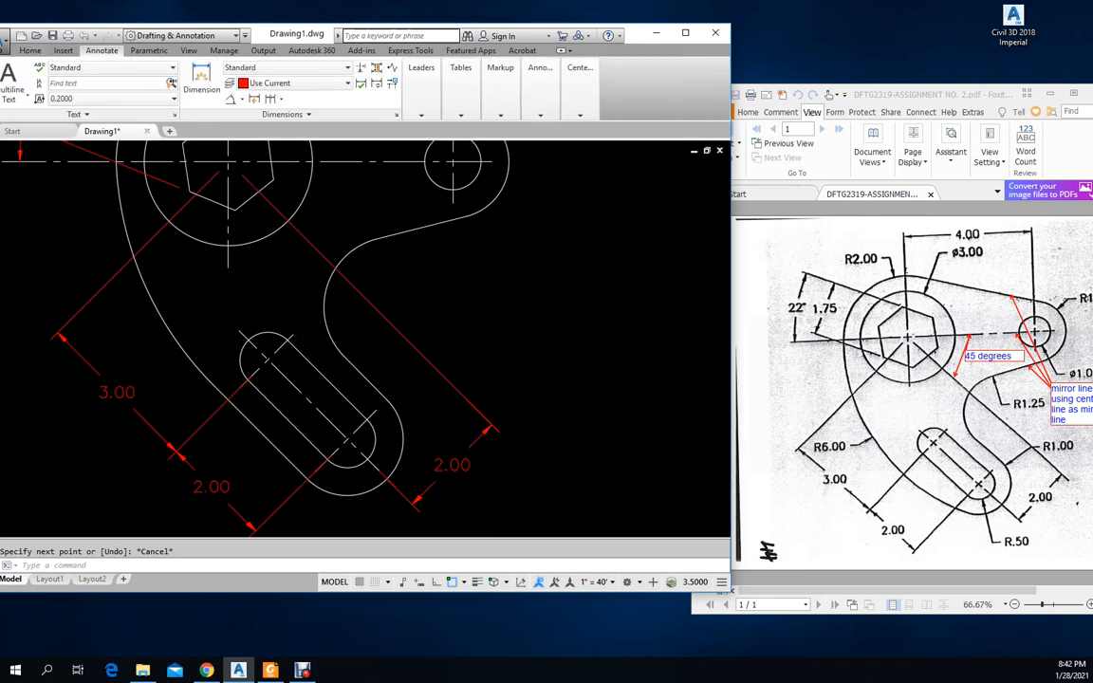
pyautogui.click(422, 90)
pyautogui.click(397, 113)
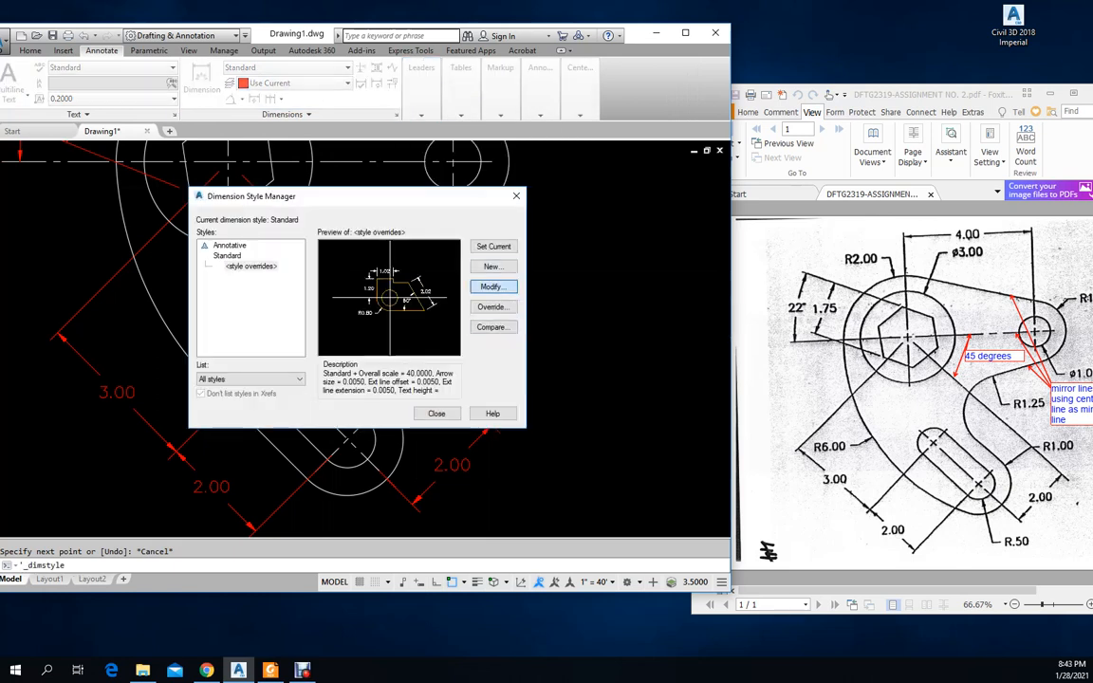
pyautogui.click(491, 306)
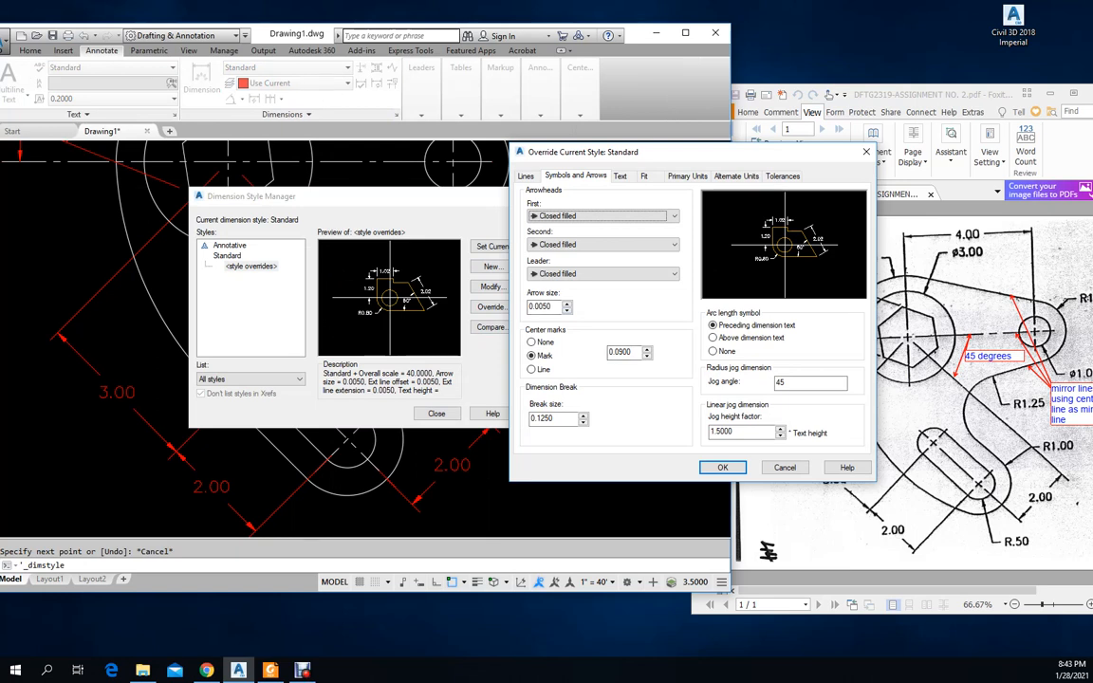
pyautogui.click(526, 177)
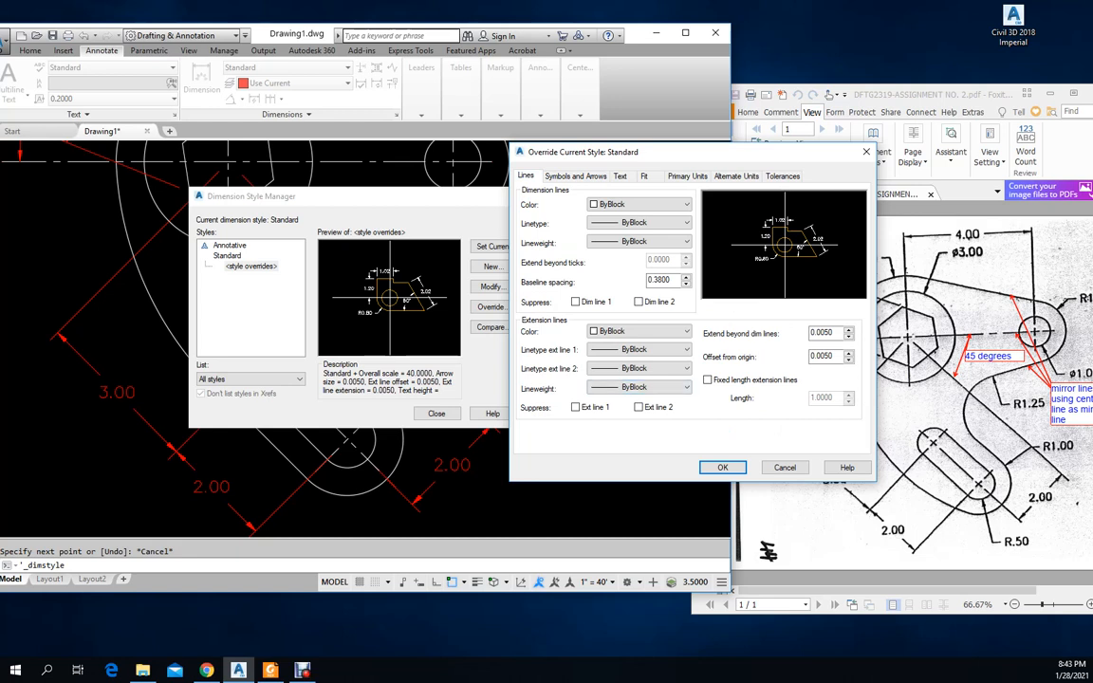
pyautogui.click(866, 152)
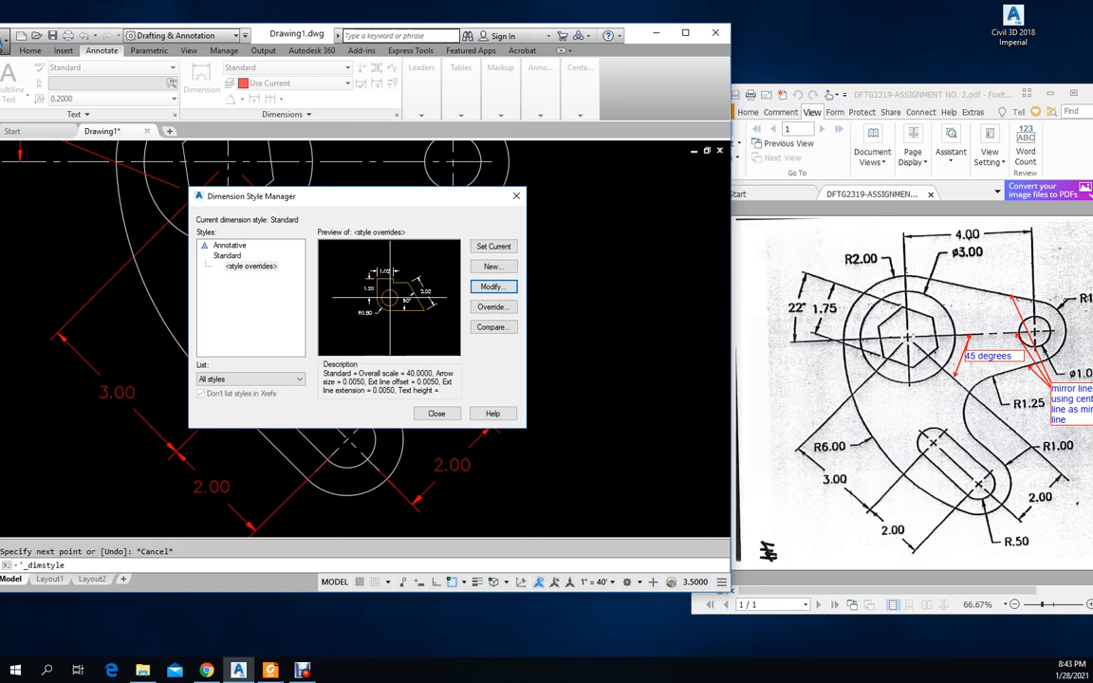
pyautogui.click(516, 196)
# Try stretching the outer end of the diagonal extension line at the 3.00 dimension outward, and undo it
pyautogui.scroll(-3, 264, 297)
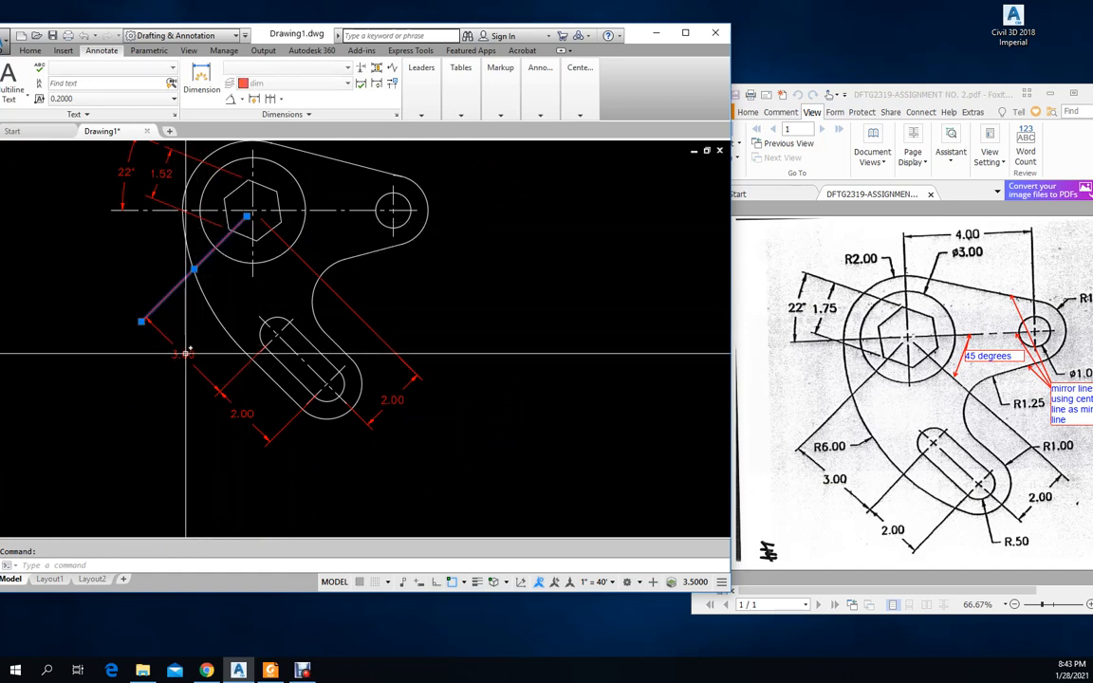
pyautogui.scroll(2, 142, 320)
pyautogui.click(145, 313)
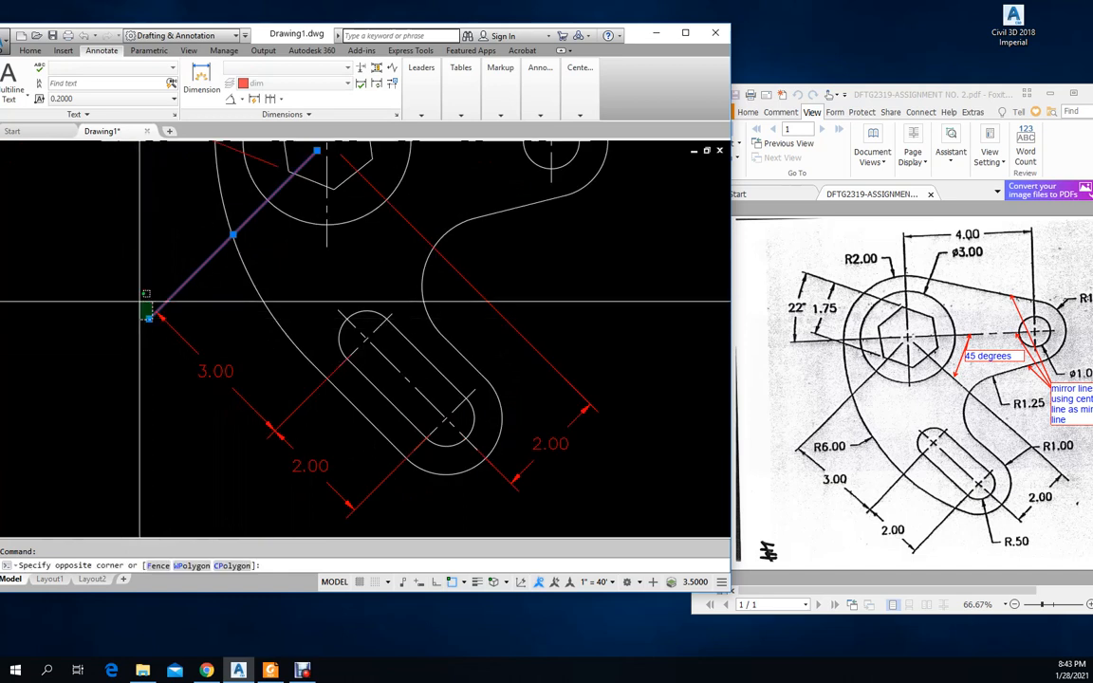
pyautogui.click(145, 309)
pyautogui.click(149, 319)
pyautogui.click(104, 284)
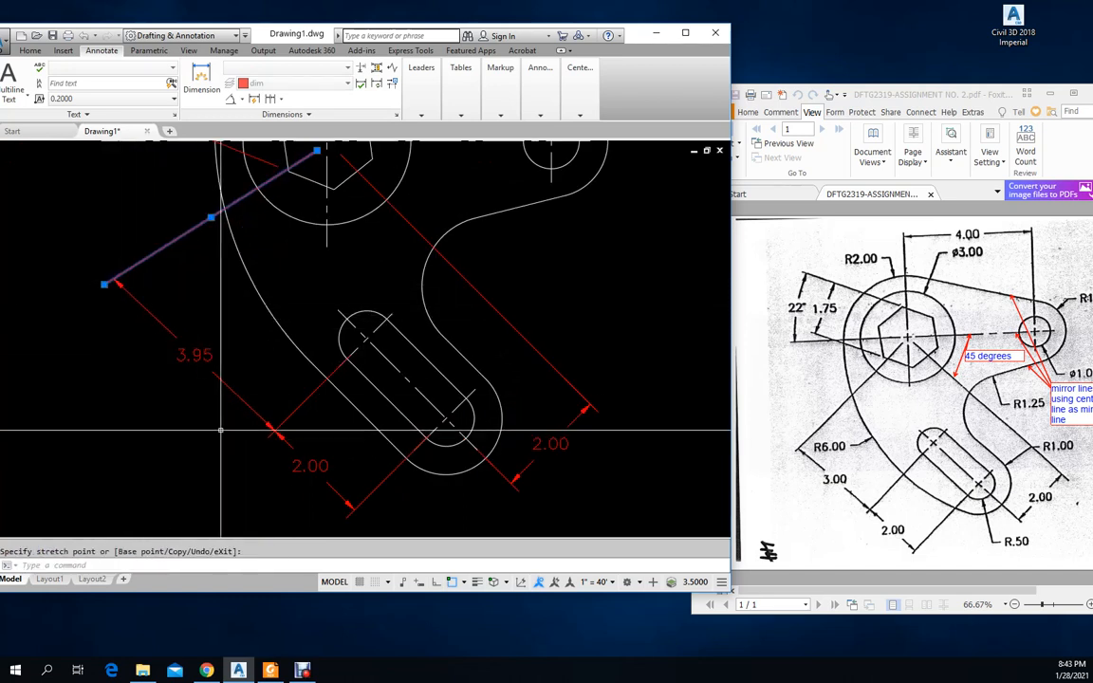
pyautogui.press('Escape')
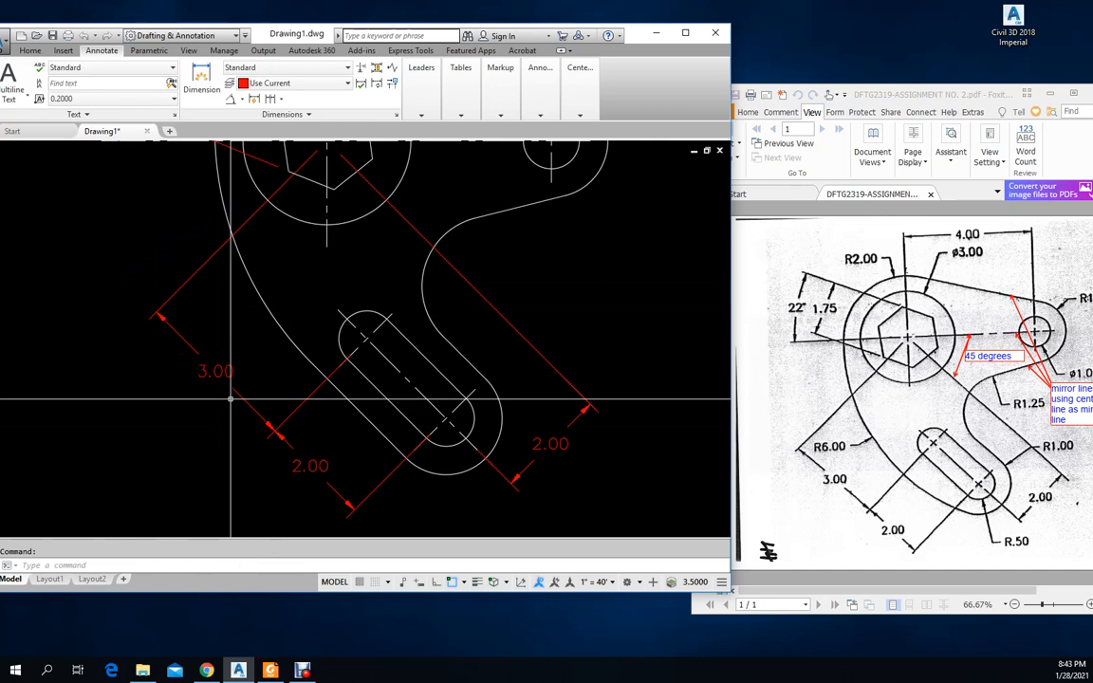
# Draw a small rectangle about 1.10 high in the empty space below and left of the mechanical arm
pyautogui.scroll(-3, 230, 400)
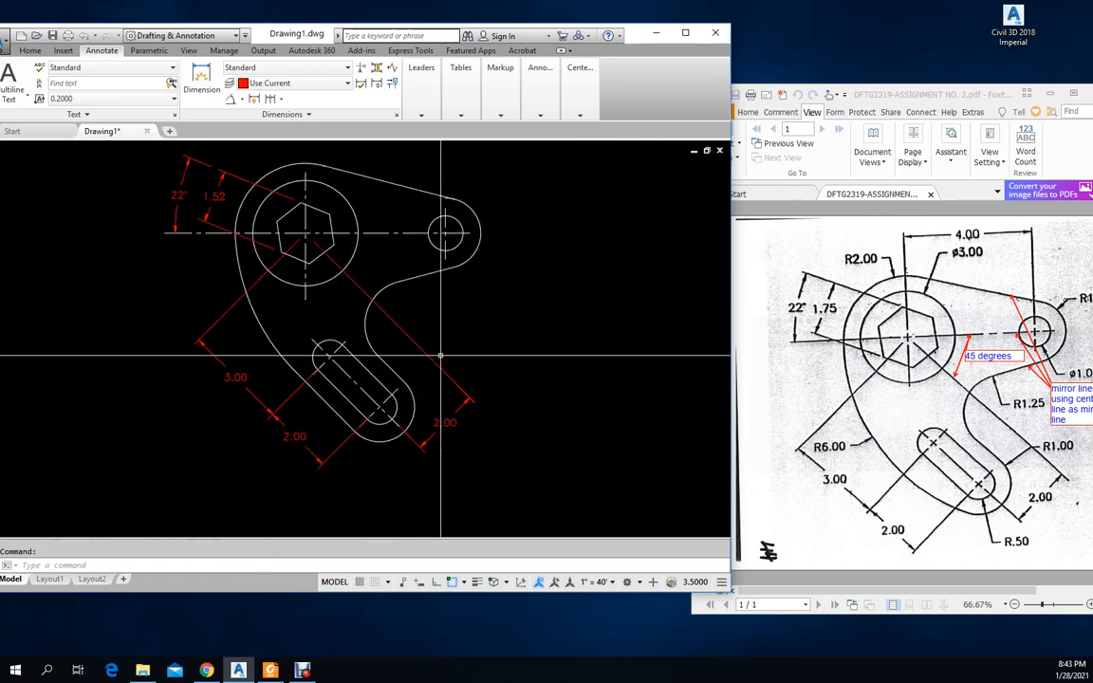
pyautogui.scroll(-2, 437, 351)
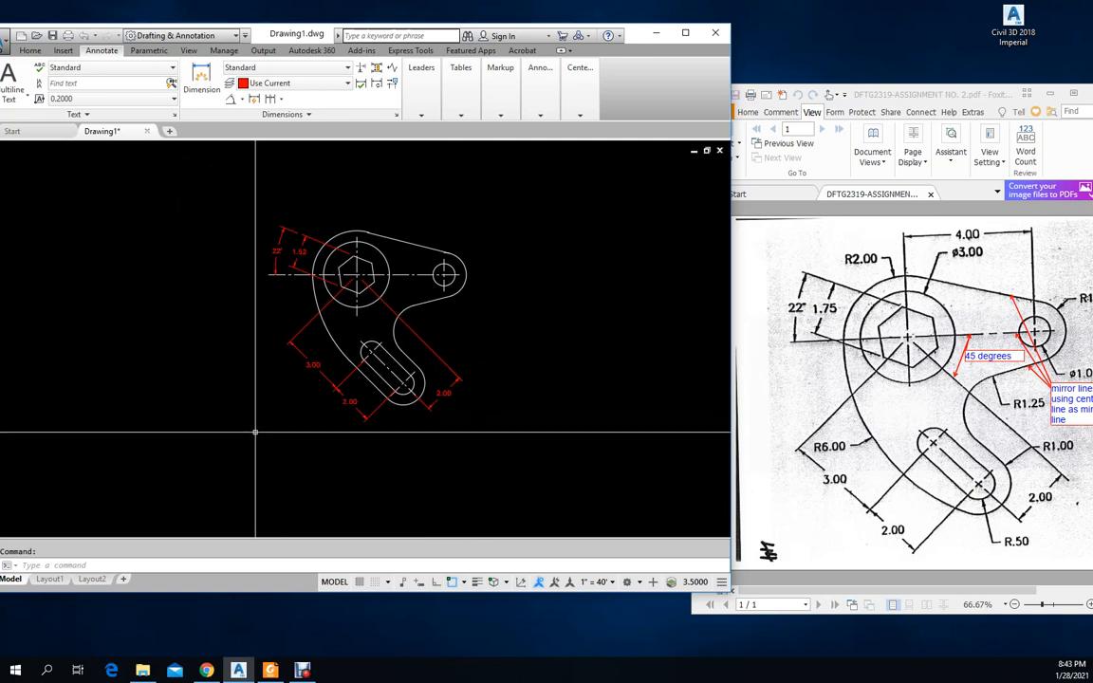
pyautogui.click(29, 51)
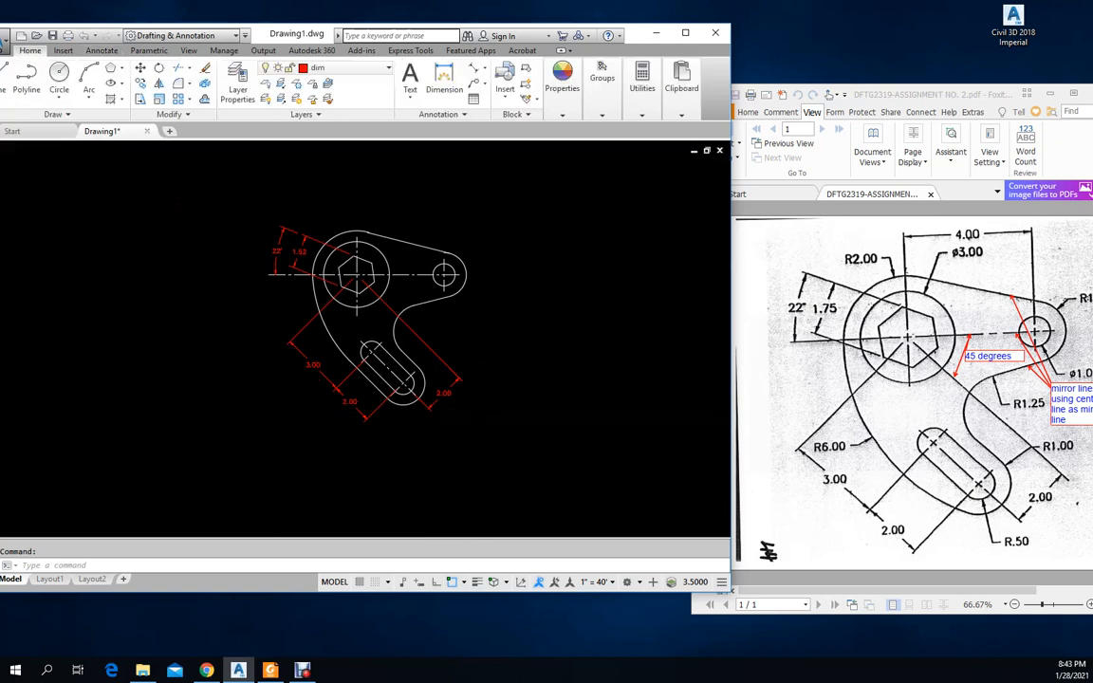
pyautogui.click(110, 69)
pyautogui.click(137, 461)
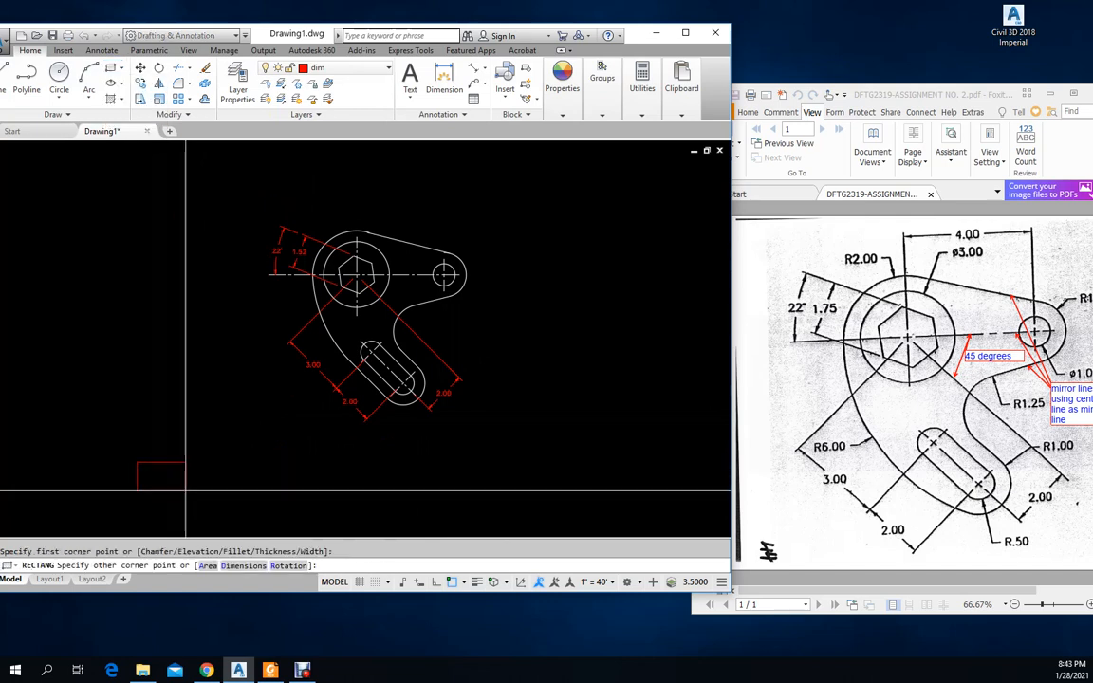
pyautogui.click(179, 485)
# Copy the small rectangle horizontally twice with Ortho on to form a row of three separate rectangles
pyautogui.write('cp')
pyautogui.press('Return')
pyautogui.click(188, 441)
pyautogui.click(150, 475)
pyautogui.press('Return')
pyautogui.click(133, 369)
pyautogui.press('F8')
pyautogui.click(203, 375)
pyautogui.click(269, 377)
pyautogui.press('Return')
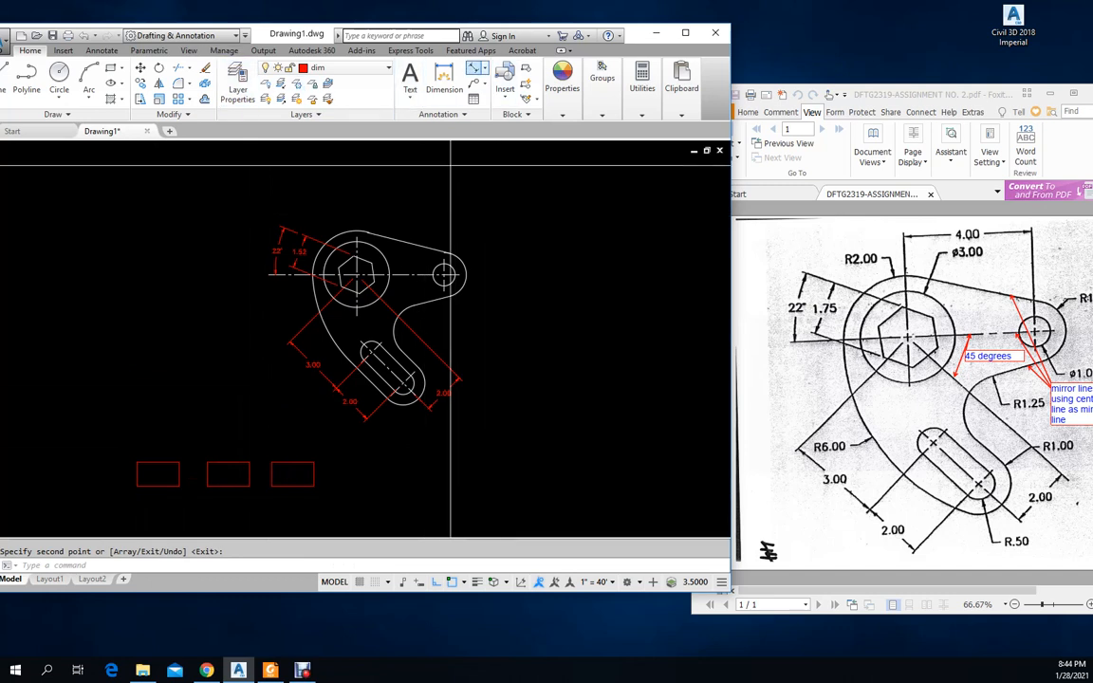
# Add an aligned dimension for the height of the row's last rectangle, placed just outside its free side
pyautogui.write('dal')
pyautogui.press('Return')
pyautogui.click(314, 463)
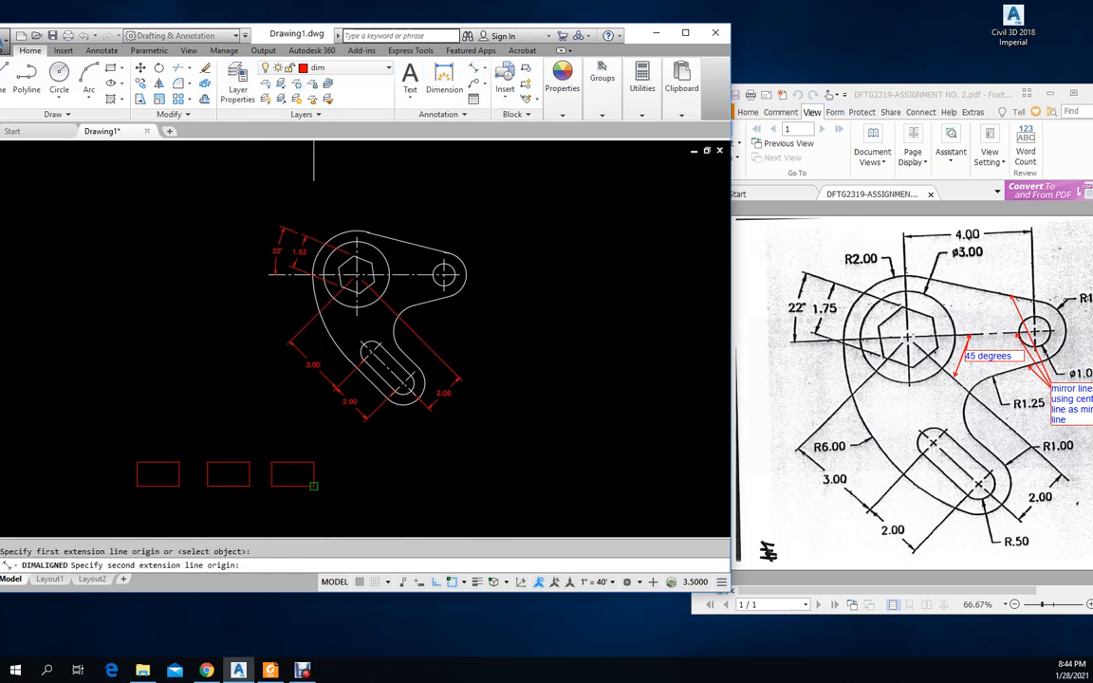
pyautogui.click(314, 485)
pyautogui.click(334, 479)
# Draw a short horizontal line leftward from the dimensioned rectangle's upper-left corner, and move it slightly away to leave a gap
pyautogui.scroll(4, 325, 485)
pyautogui.press('Escape')
pyautogui.write('end of')
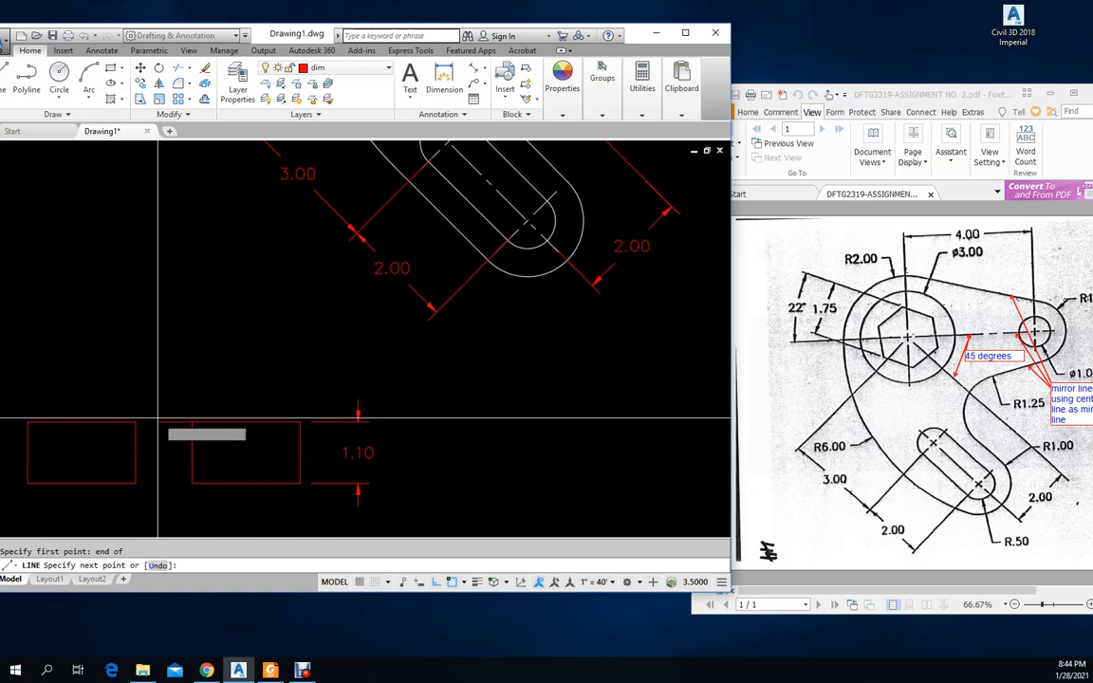
pyautogui.press('Escape')
pyautogui.moveTo(197, 406); pyautogui.dragTo(321, 372, button='middle')
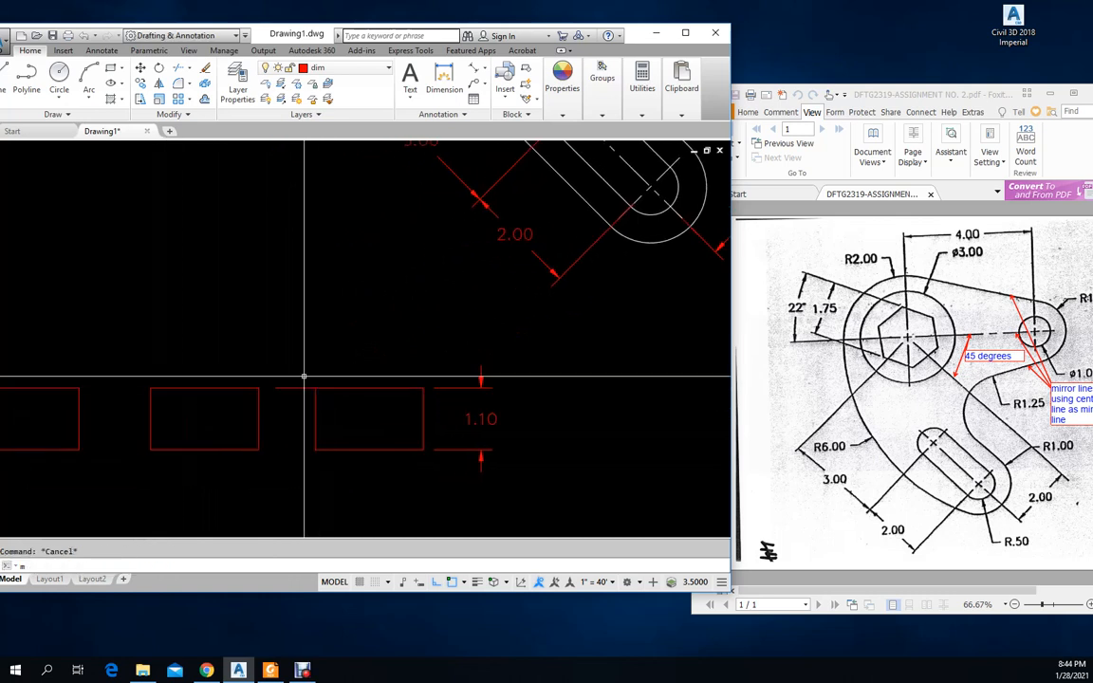
pyautogui.click(292, 404)
pyautogui.press('Return')
pyautogui.click(344, 280)
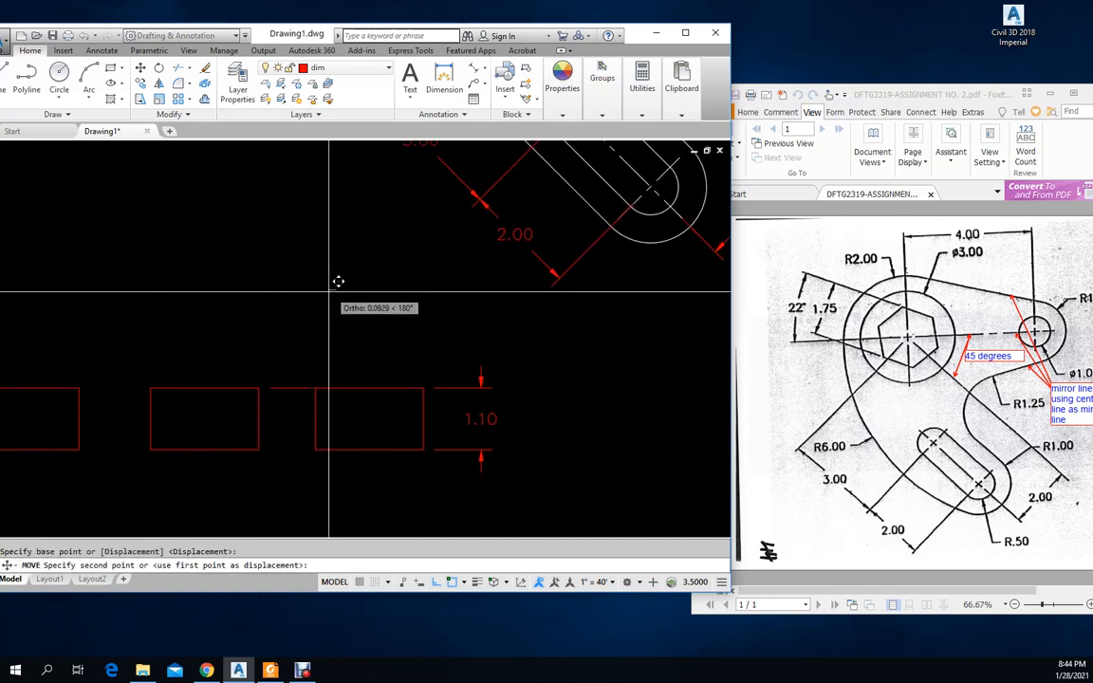
pyautogui.click(327, 292)
# Copy the short line to the matching upper corner of the middle rectangle, and stretch the copy's outer end further left
pyautogui.write('cp')
pyautogui.press('Return')
pyautogui.press('Return')
pyautogui.click(314, 387)
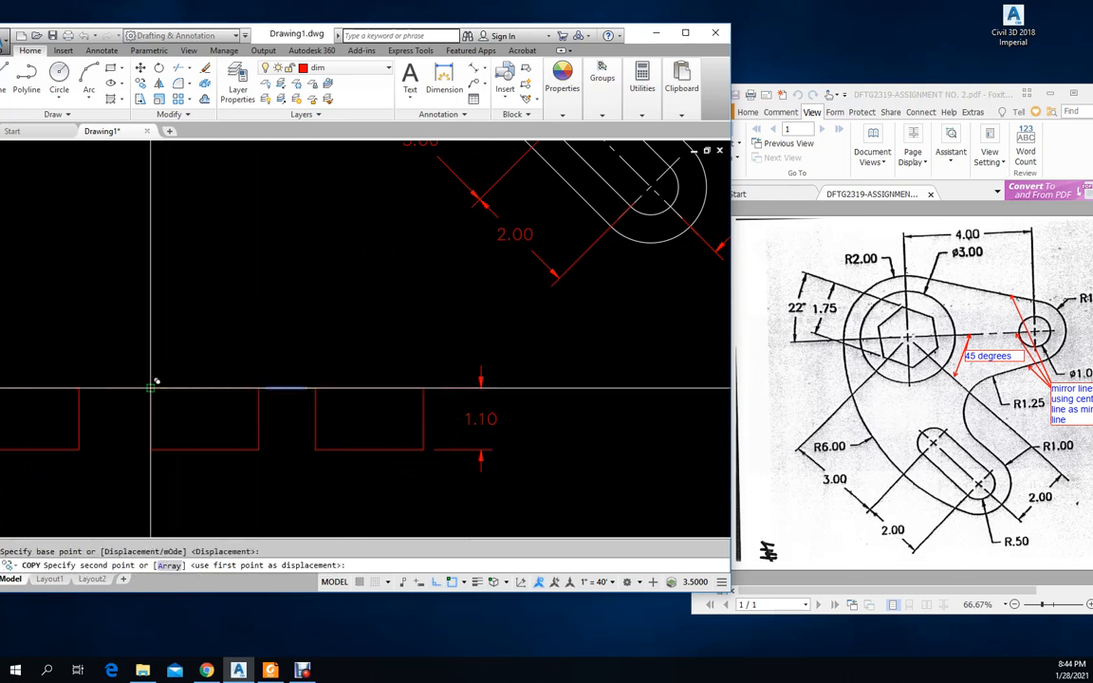
pyautogui.click(150, 388)
pyautogui.press('Return')
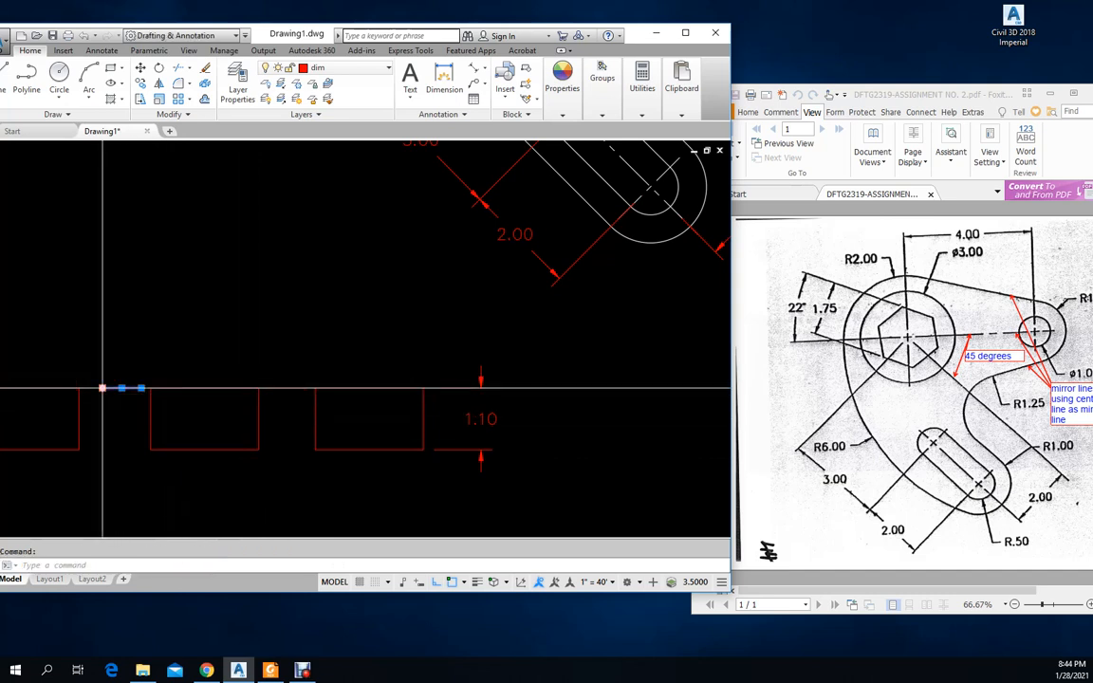
pyautogui.click(103, 388)
pyautogui.press('Escape')
# Copy both short extension lines straight down from the rectangles' upper edge to their lower edge
pyautogui.write('cp')
pyautogui.press('Return')
pyautogui.click(141, 358)
pyautogui.click(132, 402)
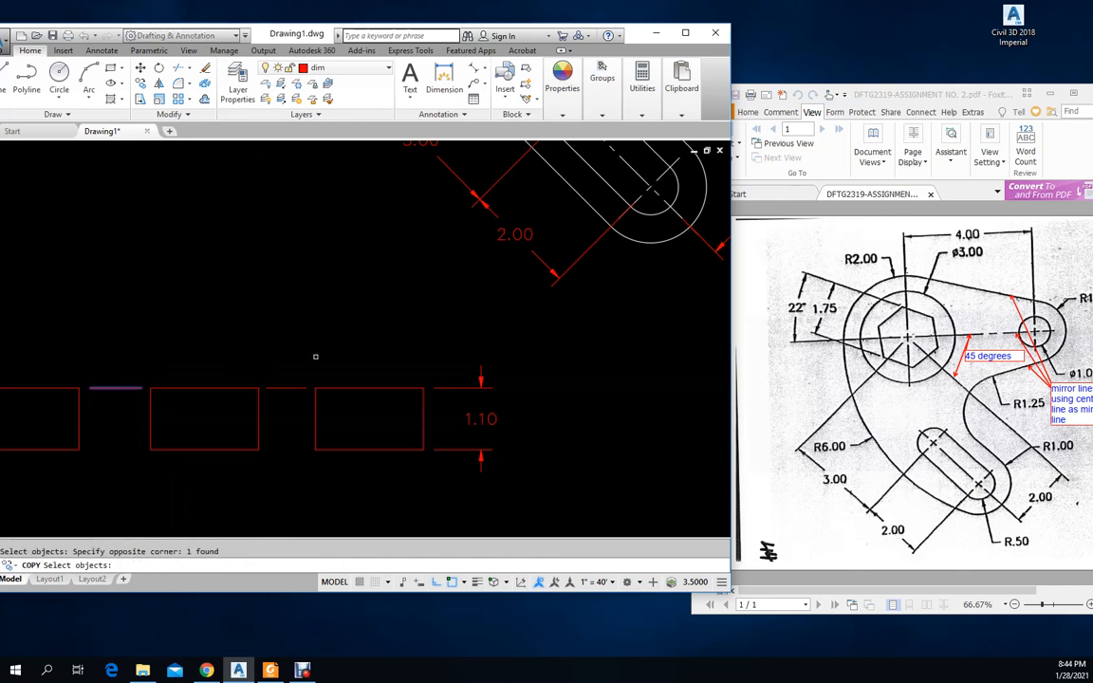
pyautogui.click(316, 357)
pyautogui.click(289, 389)
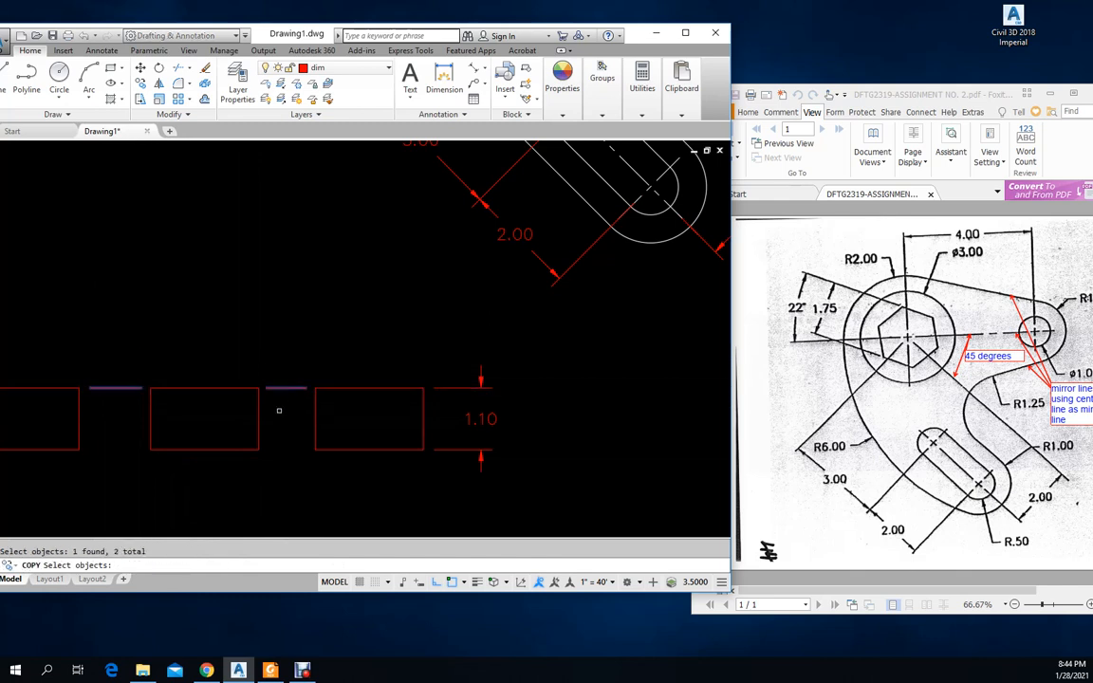
pyautogui.press('Return')
pyautogui.click(316, 387)
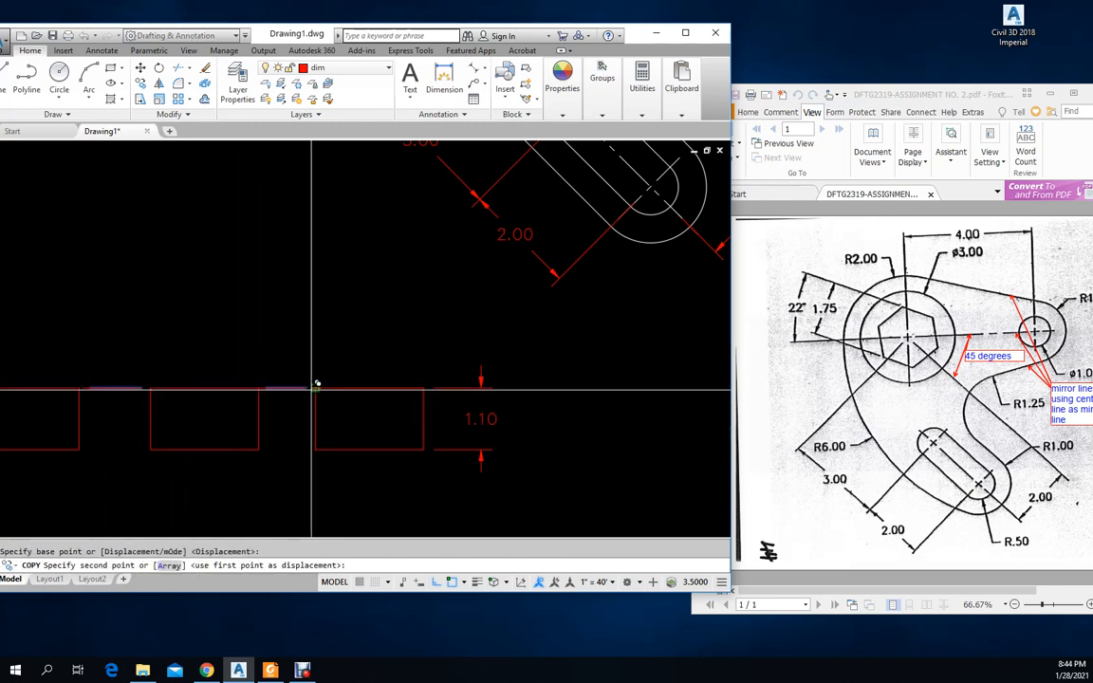
pyautogui.press('Escape')
pyautogui.press('Escape')
pyautogui.press('Return')
pyautogui.write('p')
pyautogui.press('Return')
pyautogui.press('Return')
pyautogui.click(316, 387)
pyautogui.scroll(-2, 351, 313)
pyautogui.press('Escape')
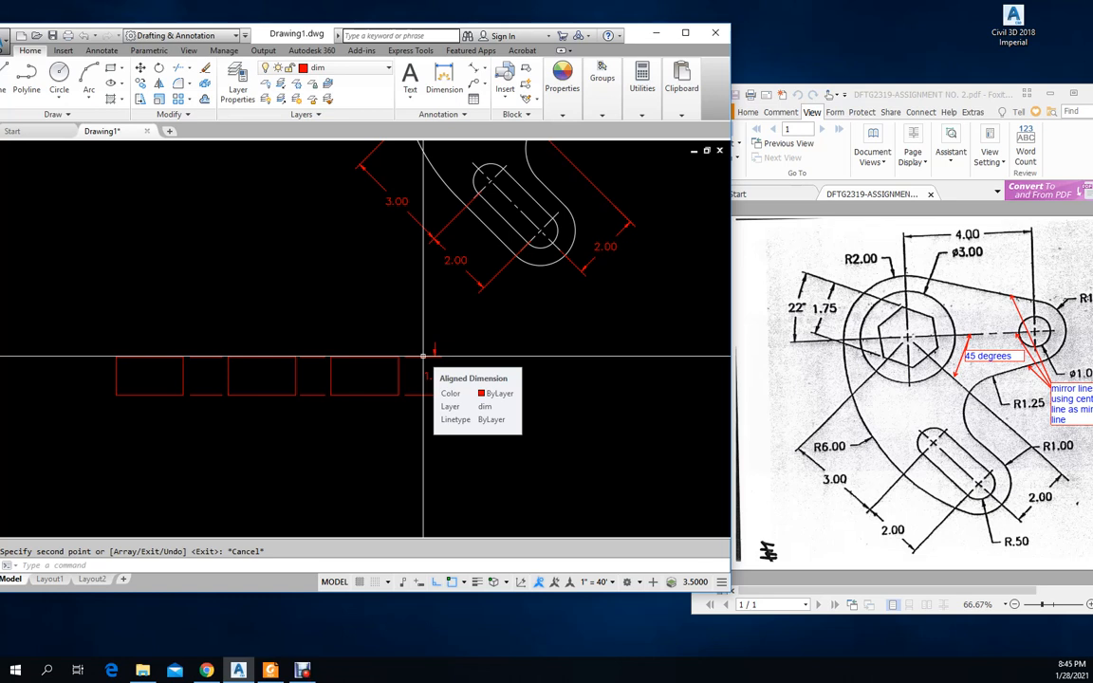
# Draw two vertical lines about 7.91 apart in the empty space left of the arm, the second one shorter
pyautogui.scroll(-5, 423, 356)
pyautogui.moveTo(515, 230); pyautogui.dragTo(434, 287, button='middle')
pyautogui.scroll(4, 436, 333)
pyautogui.moveTo(332, 236); pyautogui.dragTo(369, 259, button='middle')
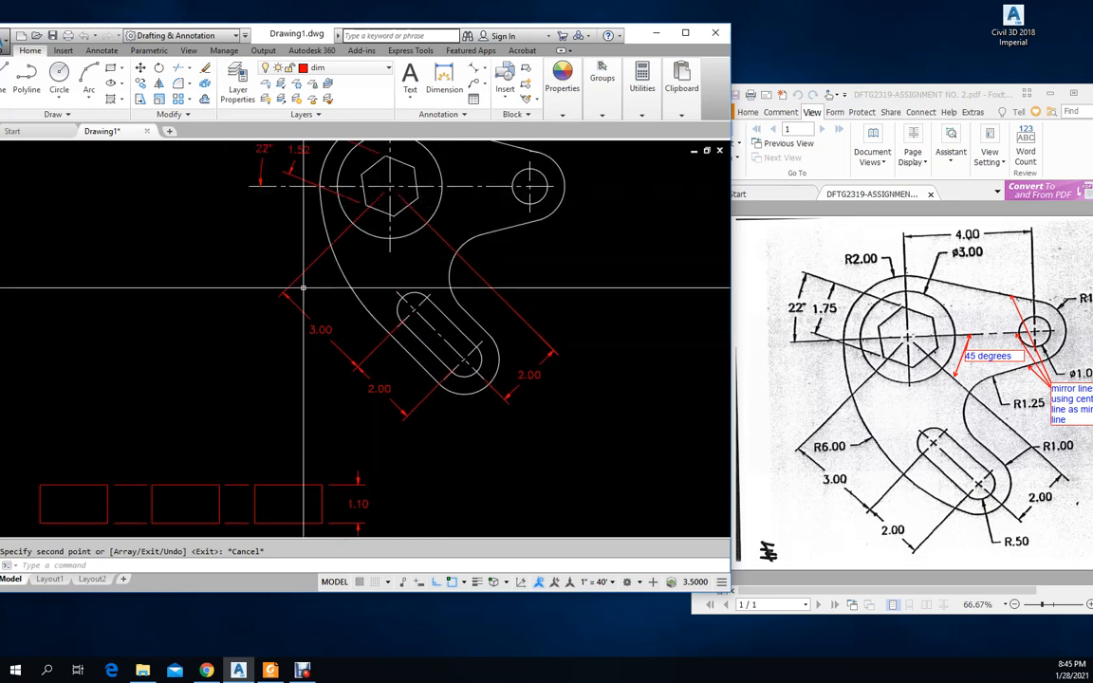
pyautogui.scroll(-2, 319, 276)
pyautogui.scroll(-1, 417, 299)
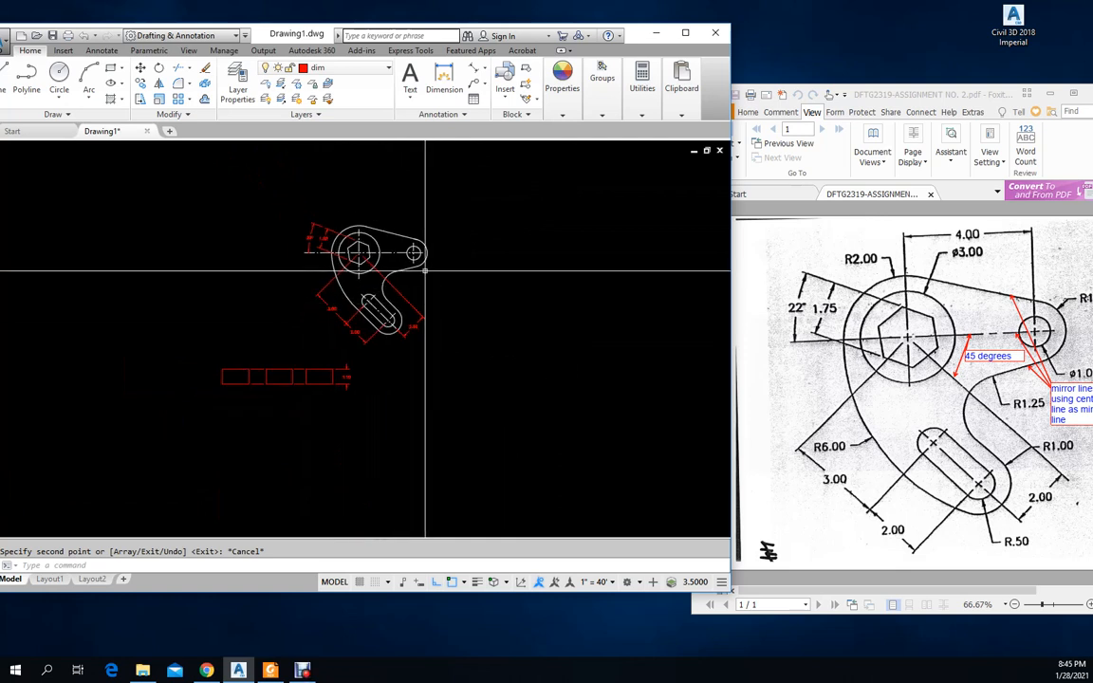
pyautogui.scroll(-1, 473, 324)
pyautogui.write('l')
pyautogui.press('Return')
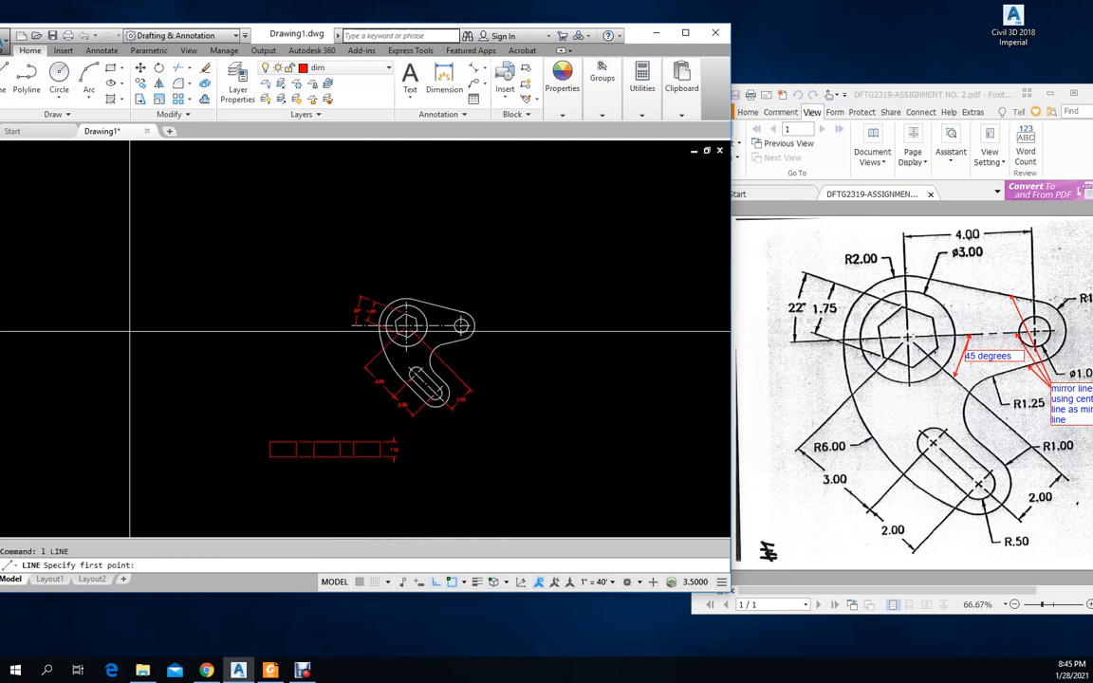
pyautogui.click(138, 242)
pyautogui.click(139, 392)
pyautogui.press('Return')
pyautogui.press('Return')
pyautogui.click(246, 320)
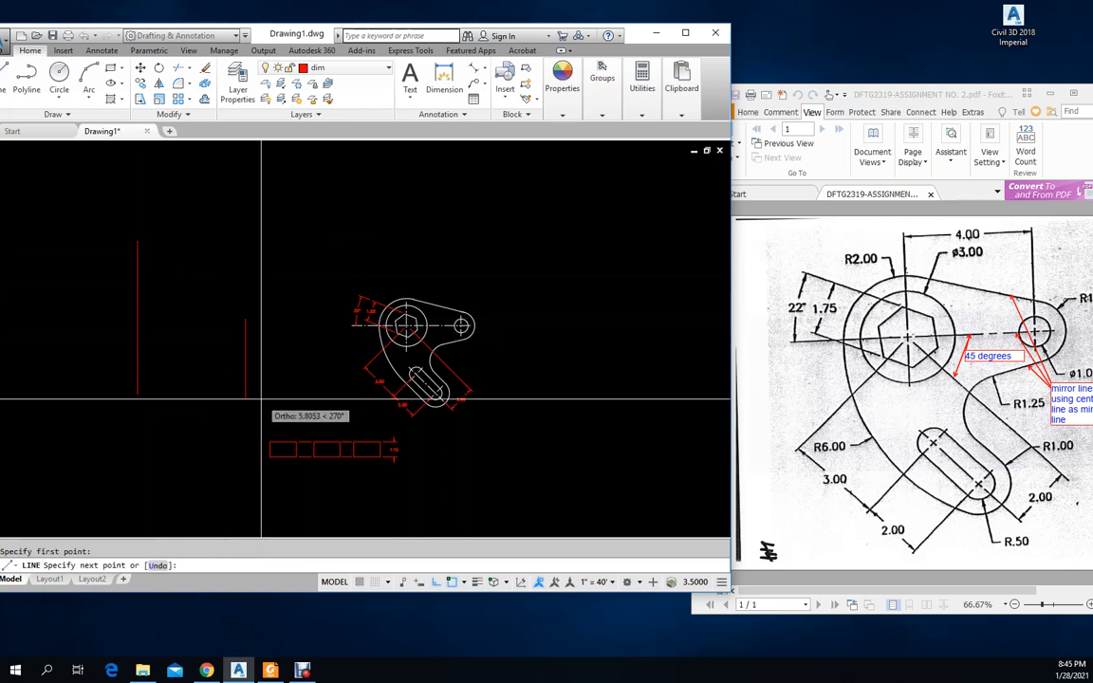
pyautogui.click(263, 392)
pyautogui.press('Escape')
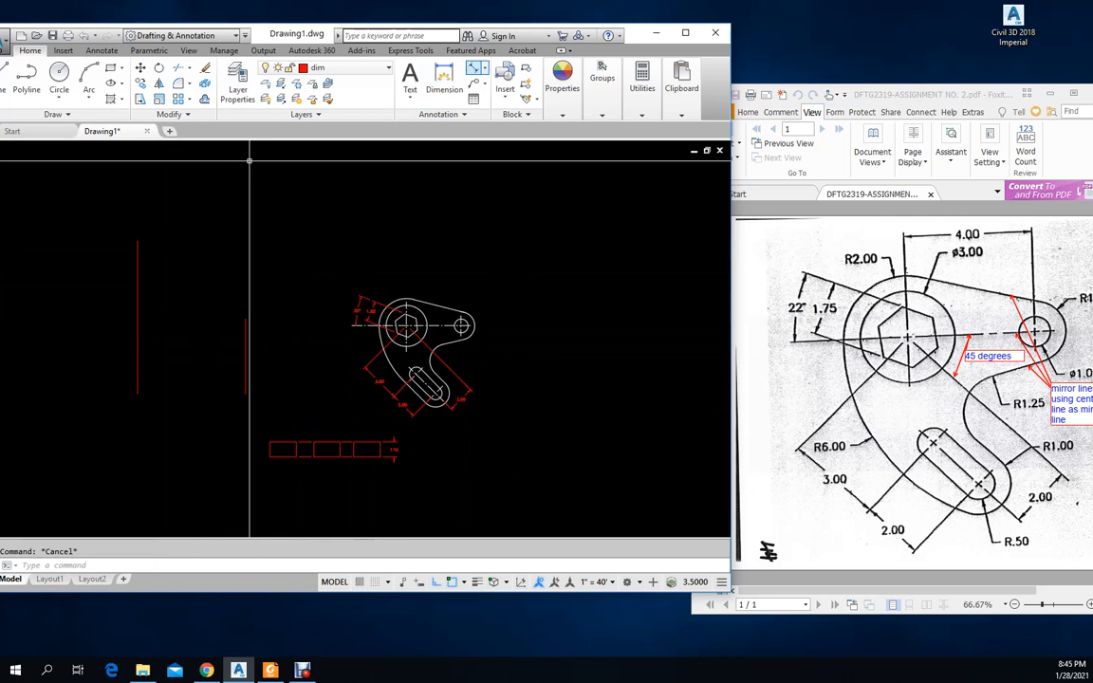
# Add an aligned dimension from a point near the shorter line's lower end perpendicular to the taller line, placed between the lines
pyautogui.click(443, 76)
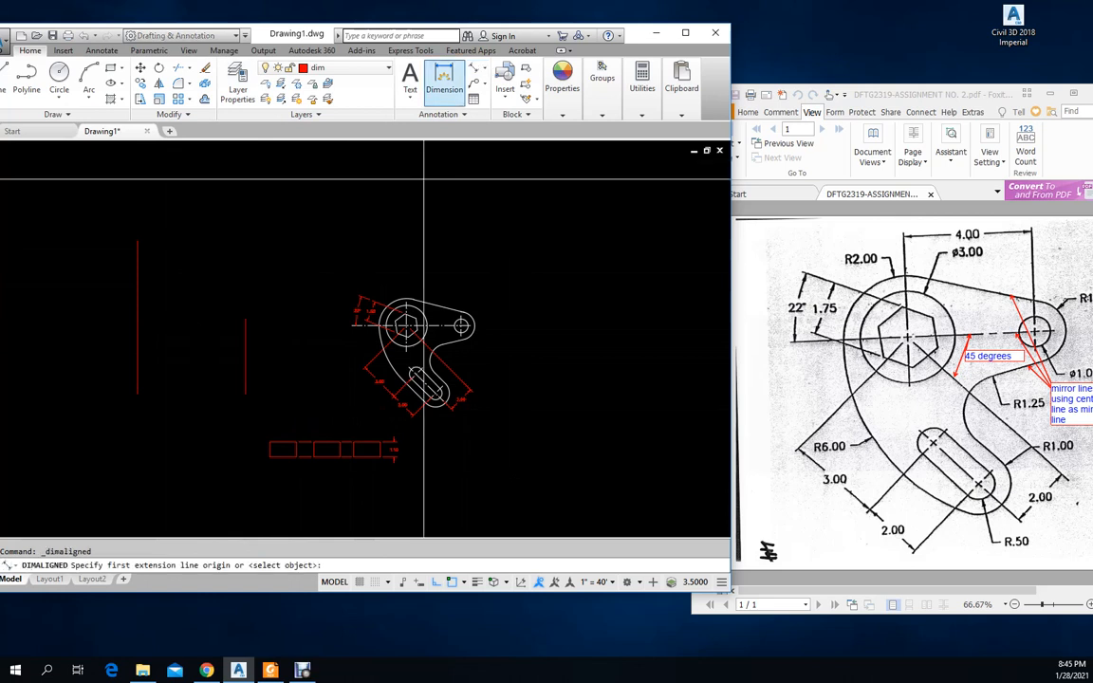
pyautogui.click(246, 385)
pyautogui.write('per')
pyautogui.press('Return')
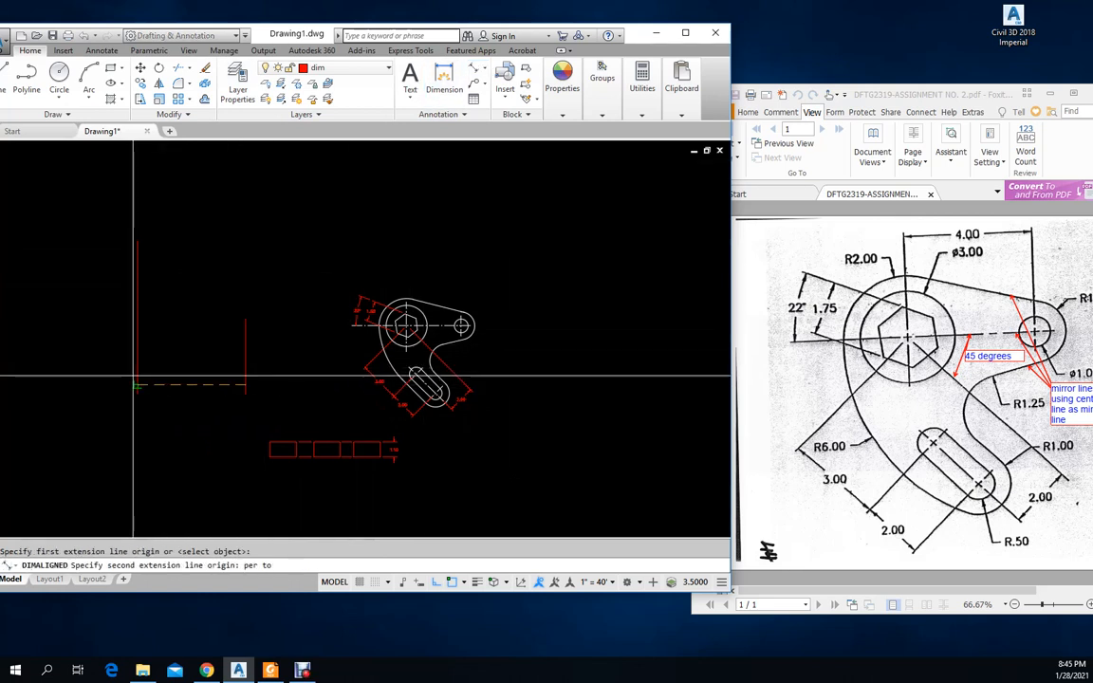
pyautogui.click(190, 378)
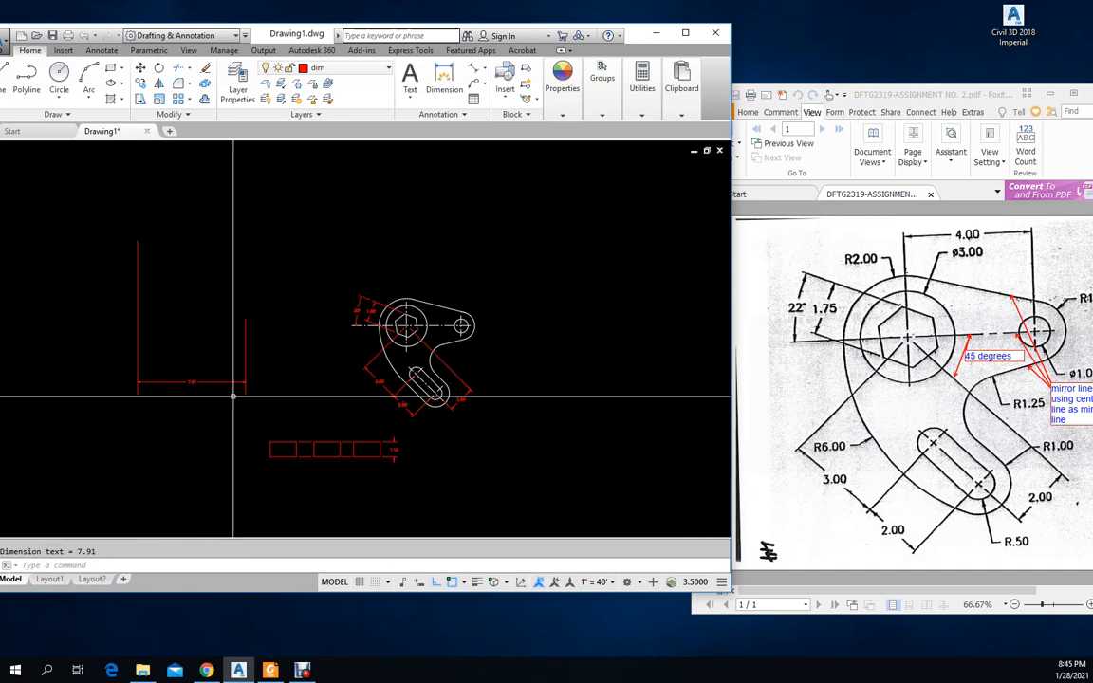
# Examine the new dimension between the vertical lines and its grip points
pyautogui.scroll(5, 315, 434)
pyautogui.click(425, 422)
pyautogui.press('Escape')
pyautogui.click(299, 363)
pyautogui.click(278, 425)
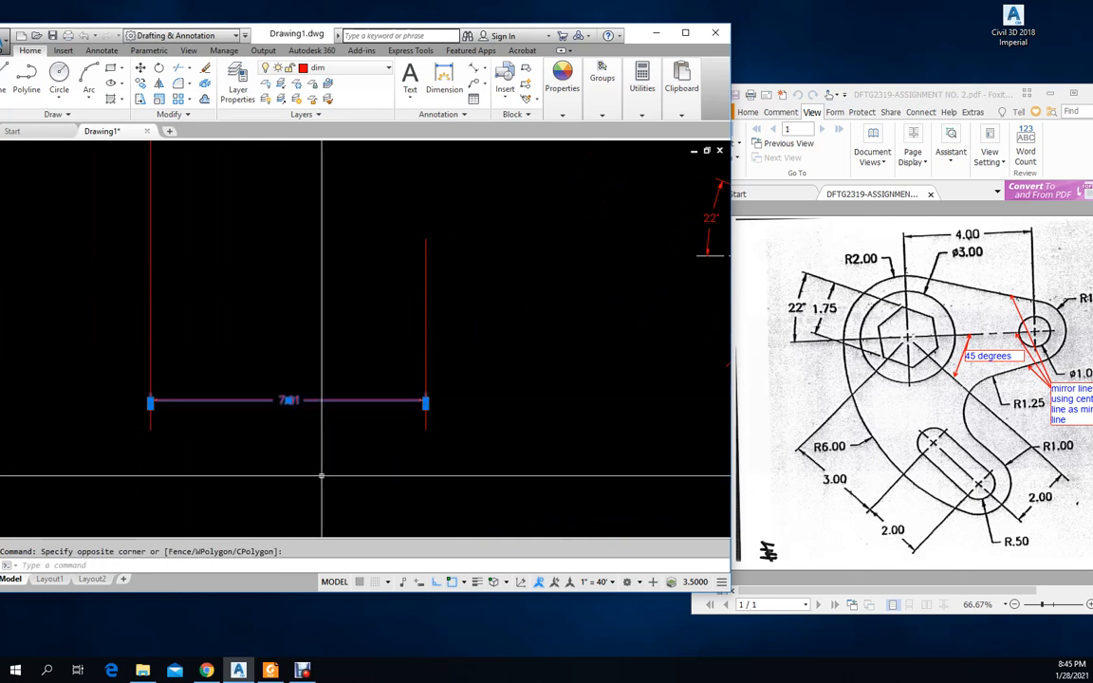
pyautogui.press('Escape')
# Try stretching the new dimension's origin inward from the taller vertical line, and cancel the stretch
pyautogui.scroll(-3, 213, 317)
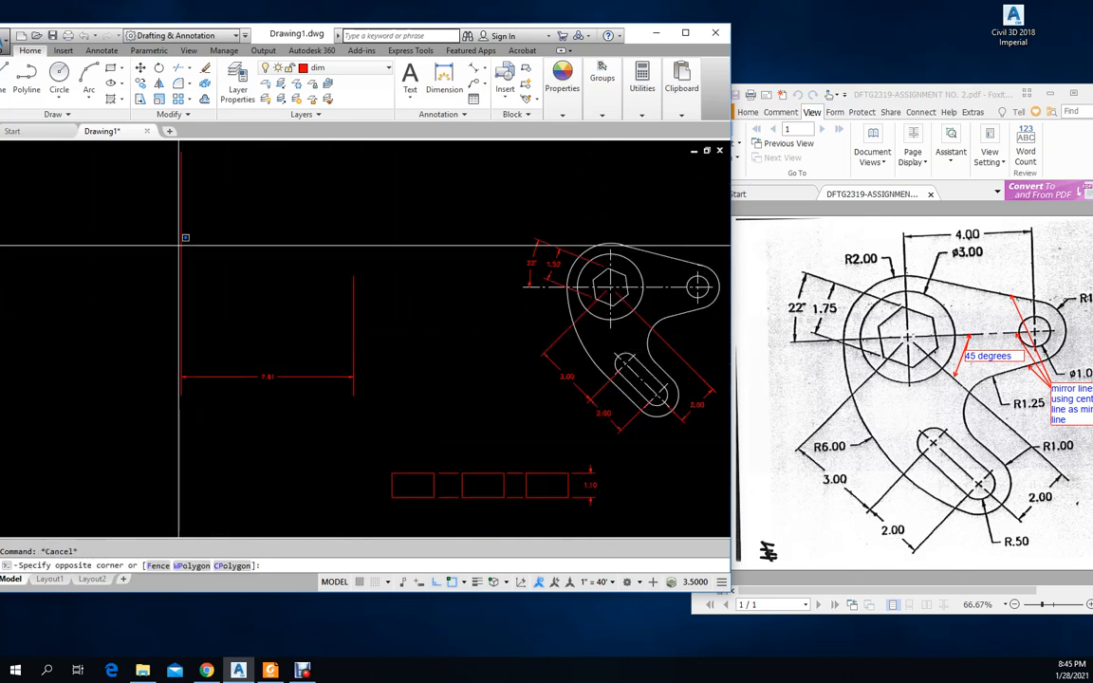
pyautogui.click(226, 375)
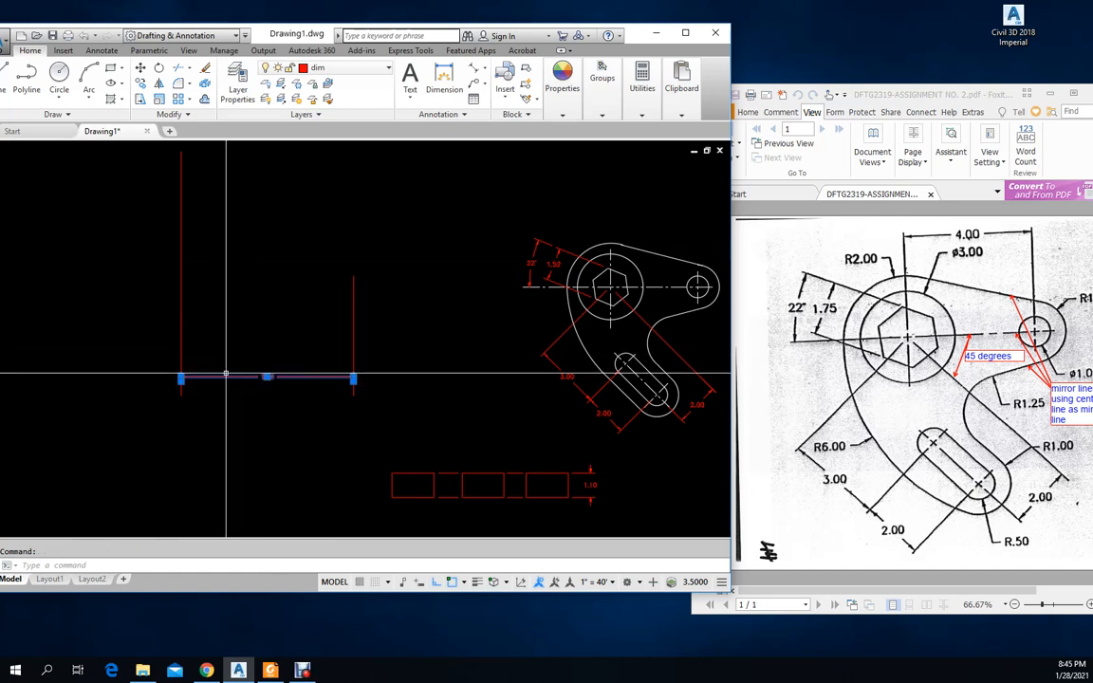
pyautogui.scroll(4, 177, 378)
pyautogui.click(190, 391)
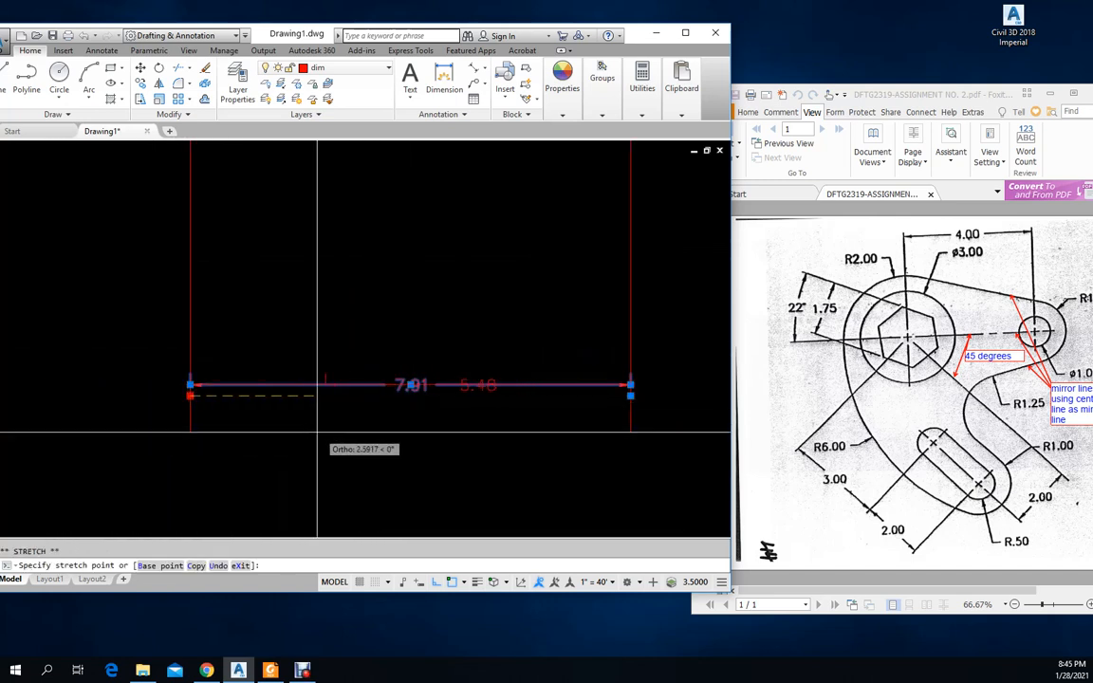
pyautogui.press('Escape')
pyautogui.scroll(-4, 313, 384)
pyautogui.press('Escape')
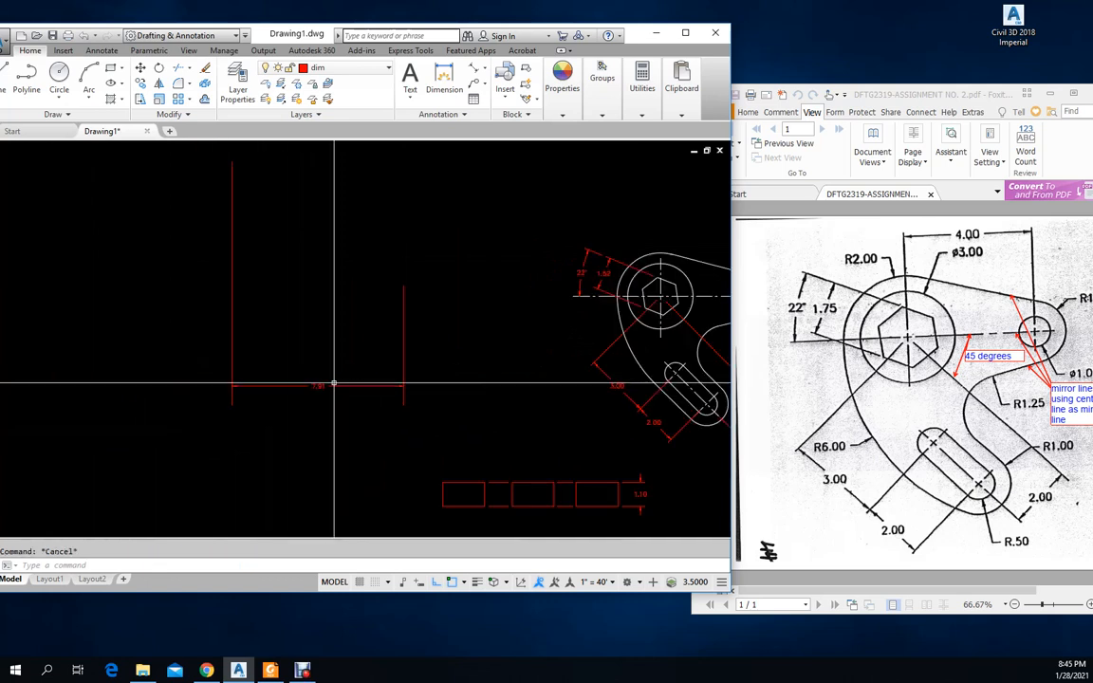
pyautogui.scroll(-2, 396, 319)
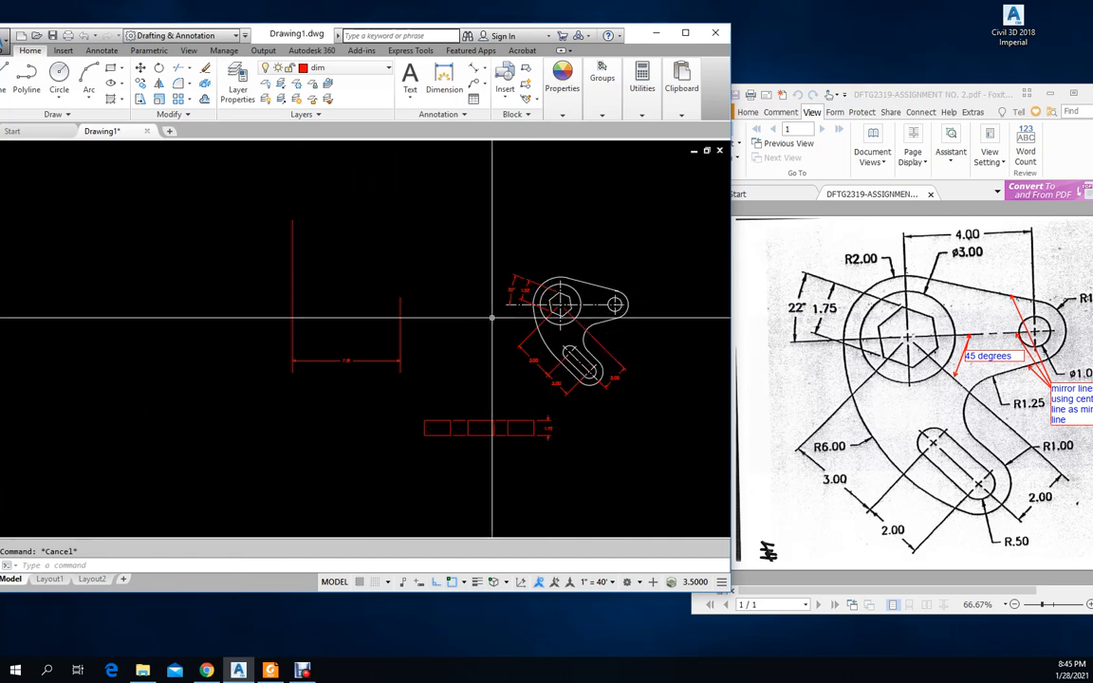
pyautogui.moveTo(519, 285); pyautogui.dragTo(363, 259, button='middle')
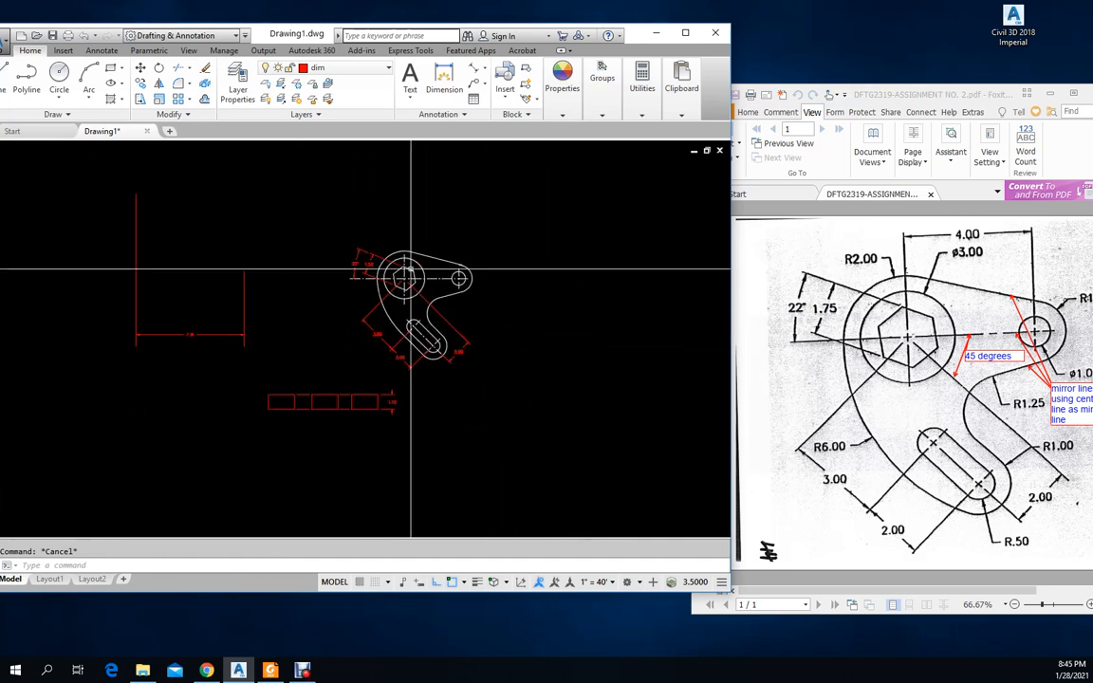